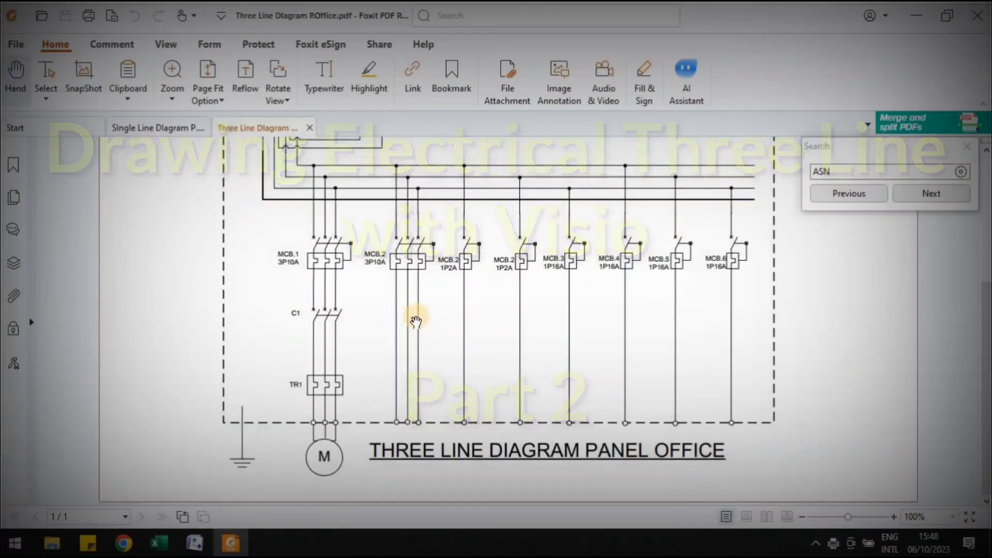
- Create a new blank drawing and set its page to landscape orientation
scroll(413, 317, "up", 5)
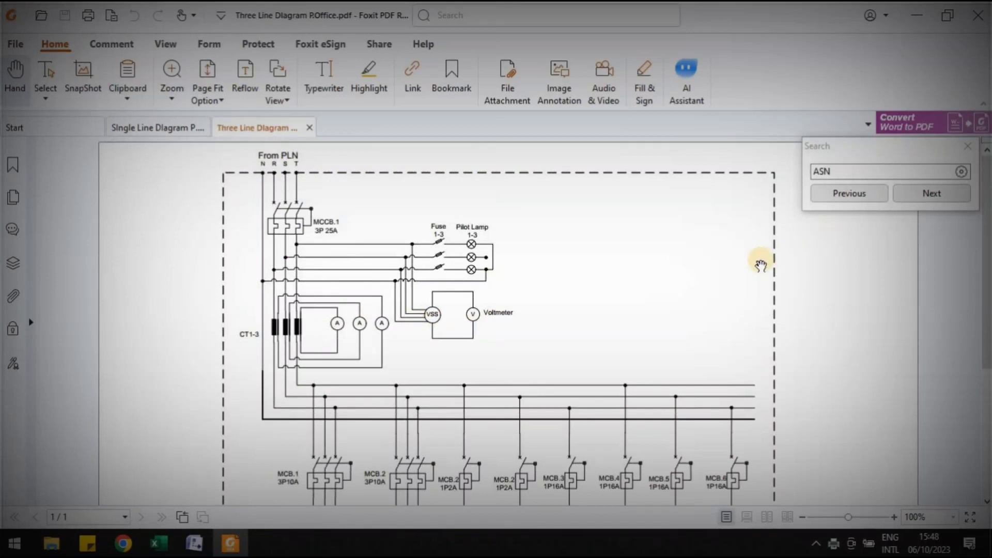
scroll(675, 270, "down", 2)
scroll(586, 295, "down", 3)
scroll(580, 291, "down", 1)
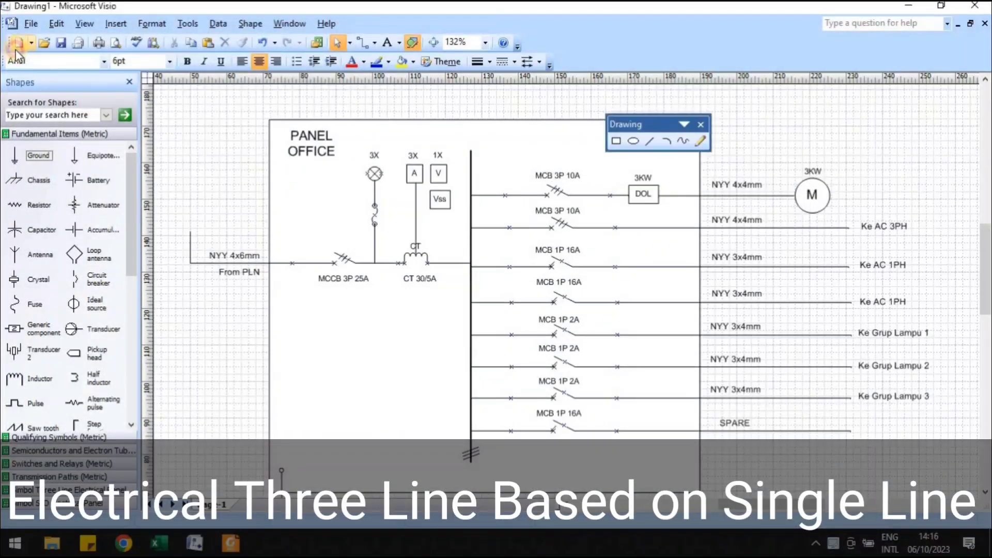
left_click(20, 43)
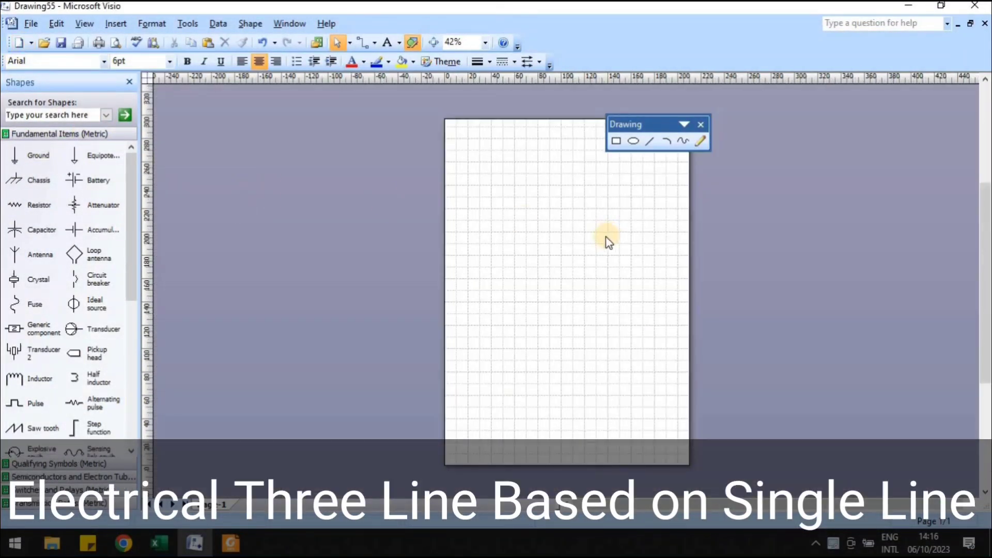
left_click(25, 25)
left_click(68, 195)
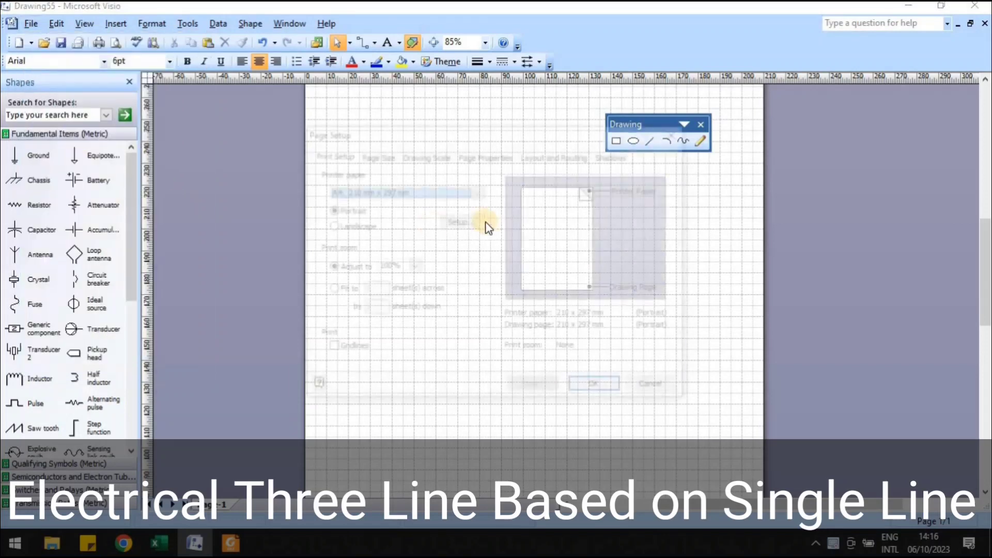
left_click(329, 225)
left_click(536, 388)
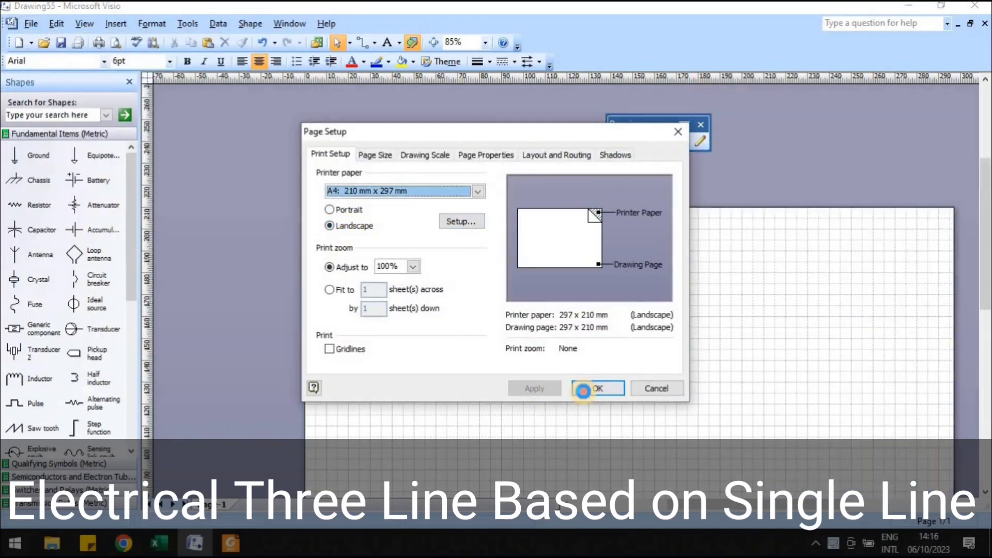
left_click(597, 388)
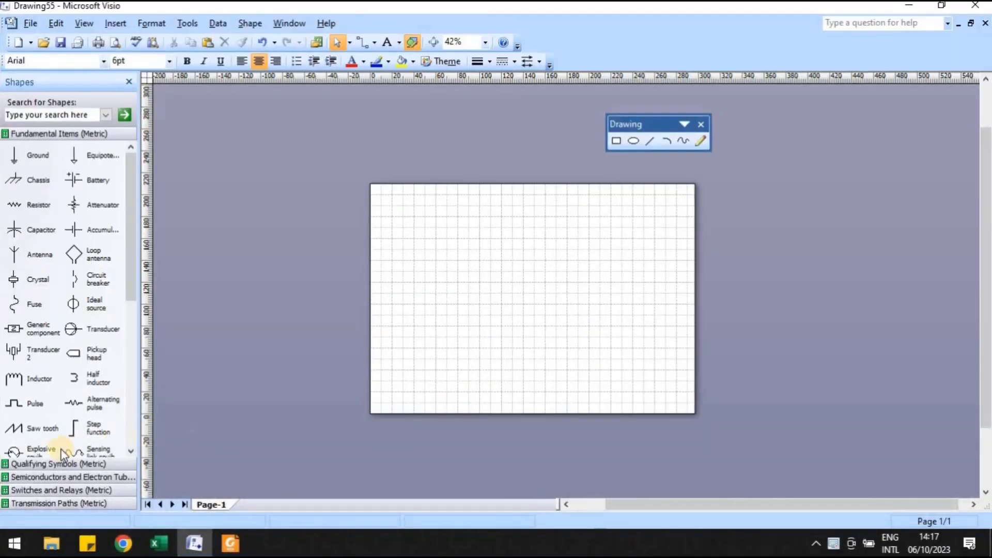
- Load the Simbol Three Line Electrical Panel stencil from its saved file
scroll(60, 444, "down", 5)
left_click(59, 495)
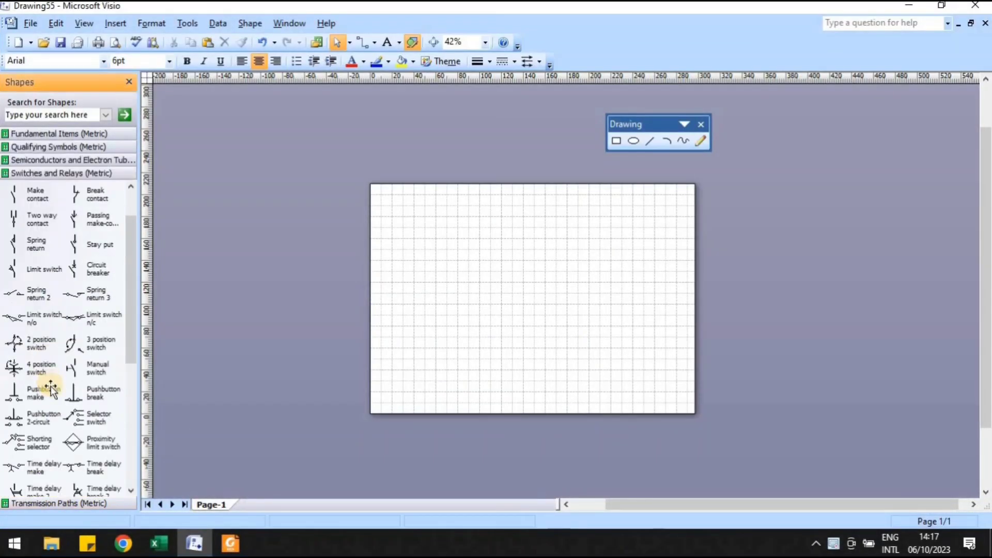
left_click(317, 42)
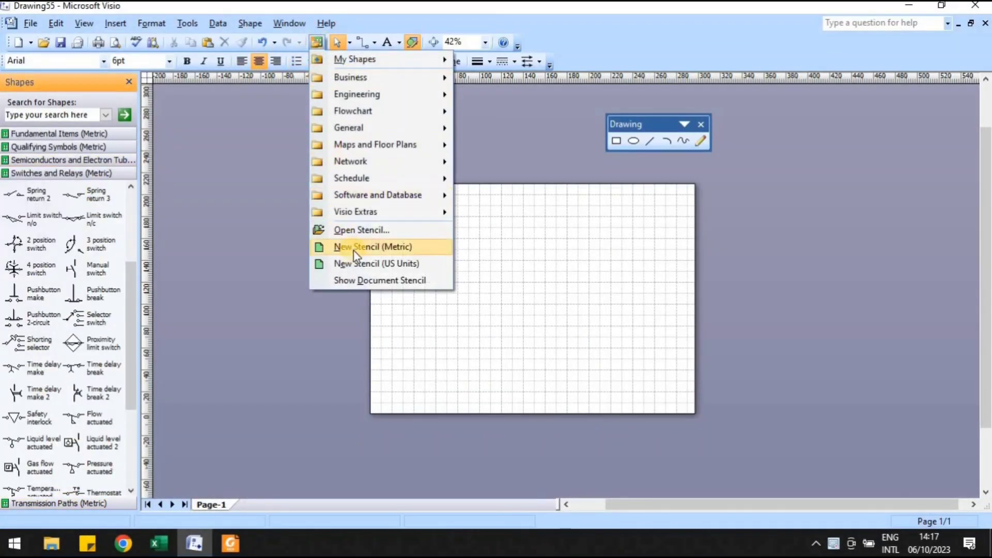
left_click(344, 228)
left_click(217, 166)
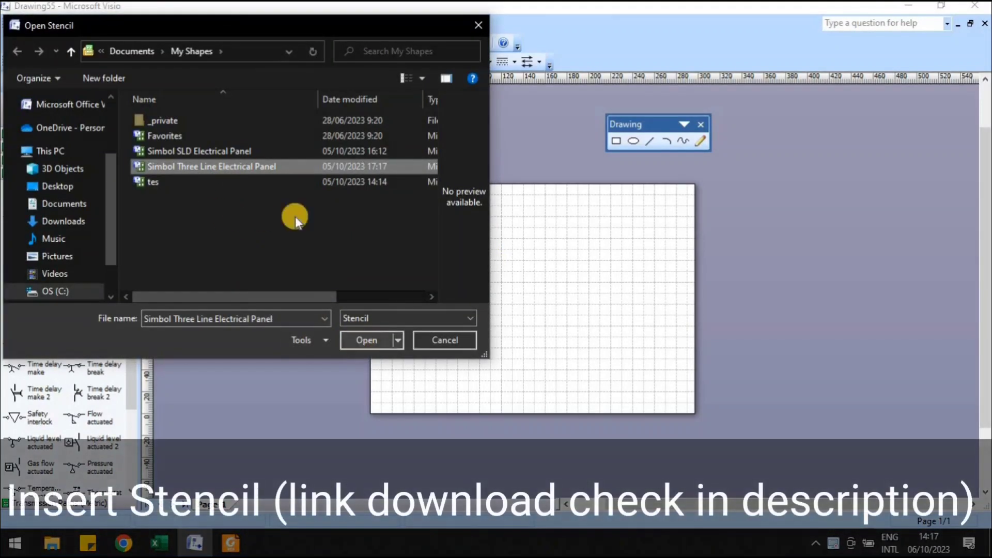
left_click(230, 151)
left_click(228, 164)
left_click(368, 343)
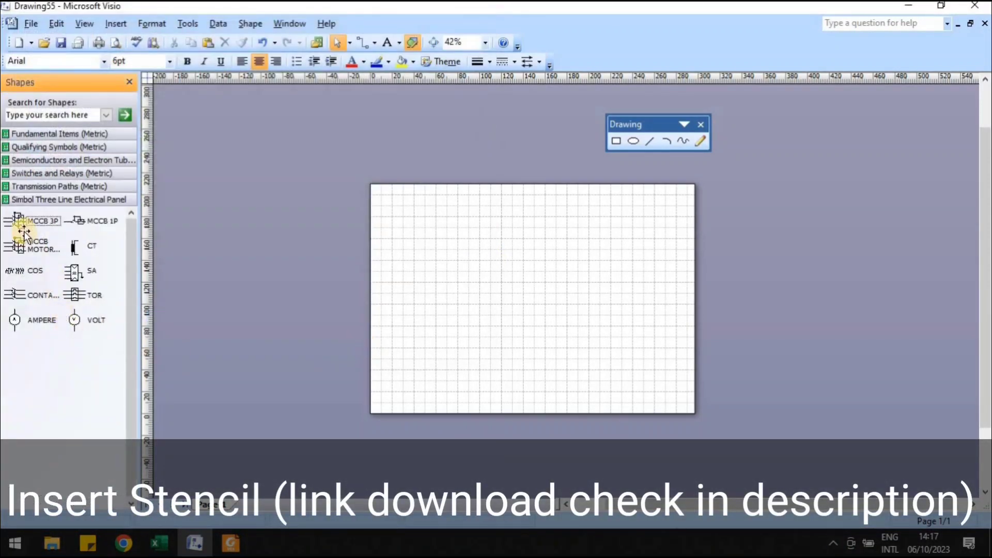
- Place a three-pole MCCB on the page and rotate it to run vertically
scroll(441, 257, "up", 5, "ctrl")
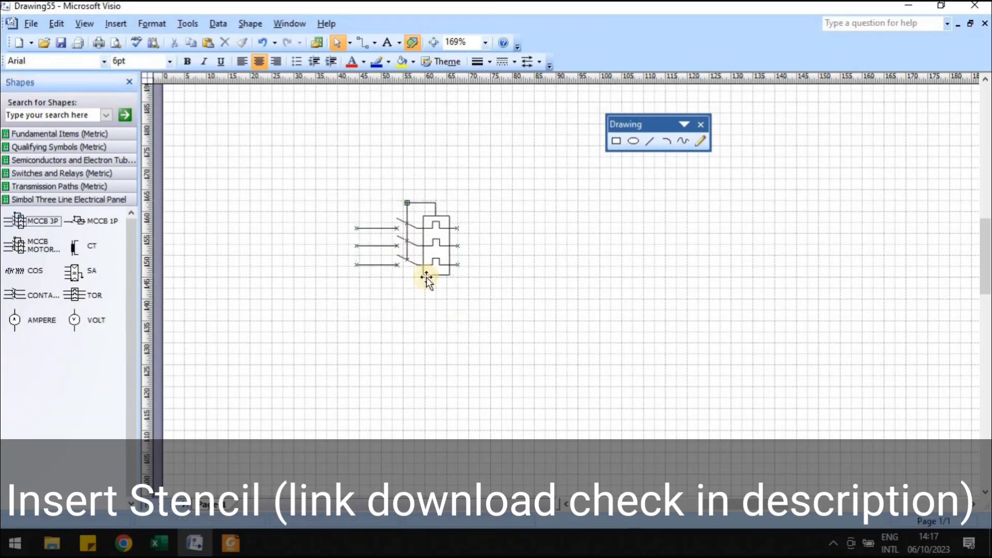
left_click_drag(390, 243, 455, 209)
left_click_drag(497, 180, 488, 264)
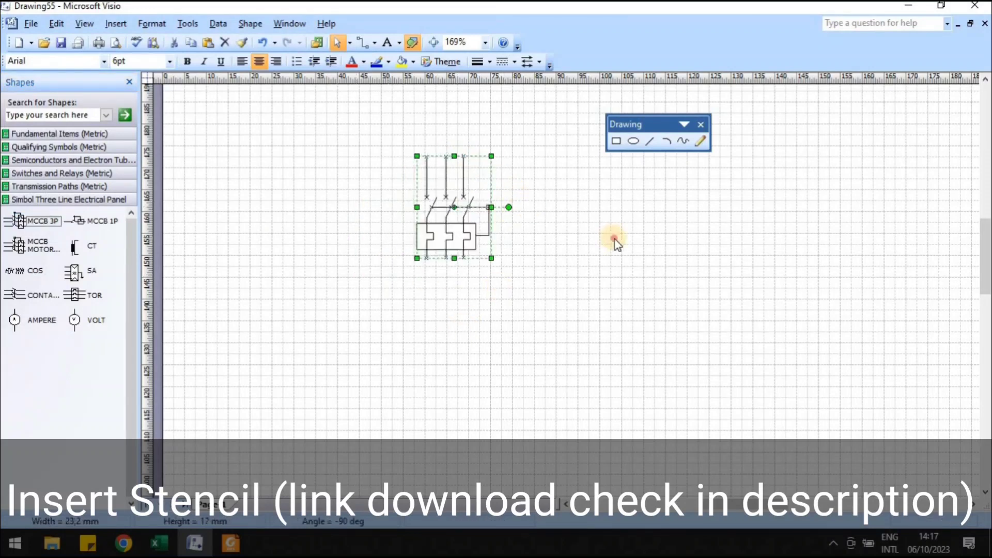
scroll(409, 226, "up", 3)
scroll(433, 304, "down", 5)
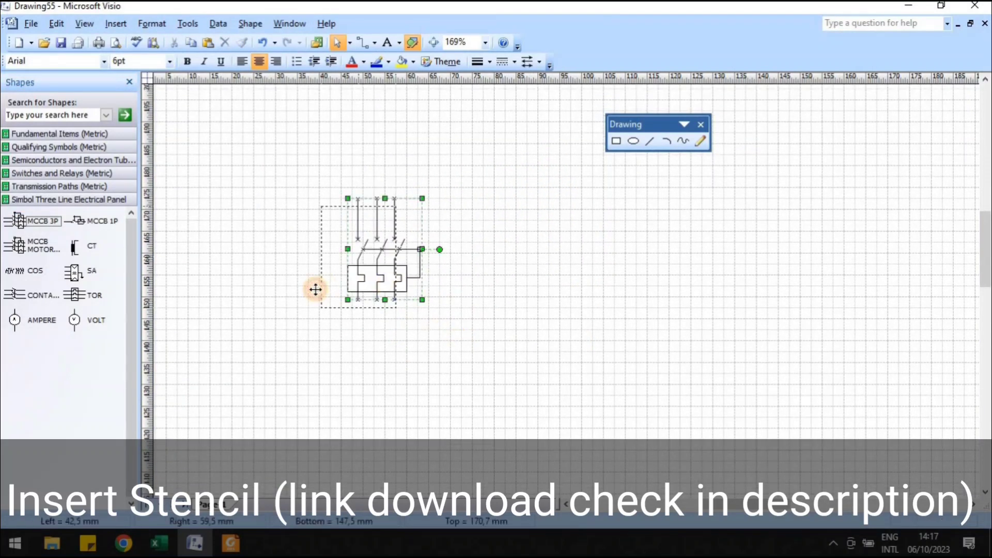
- Add a fuse, resize it, and move it to the right of the MCCB
left_click(230, 542)
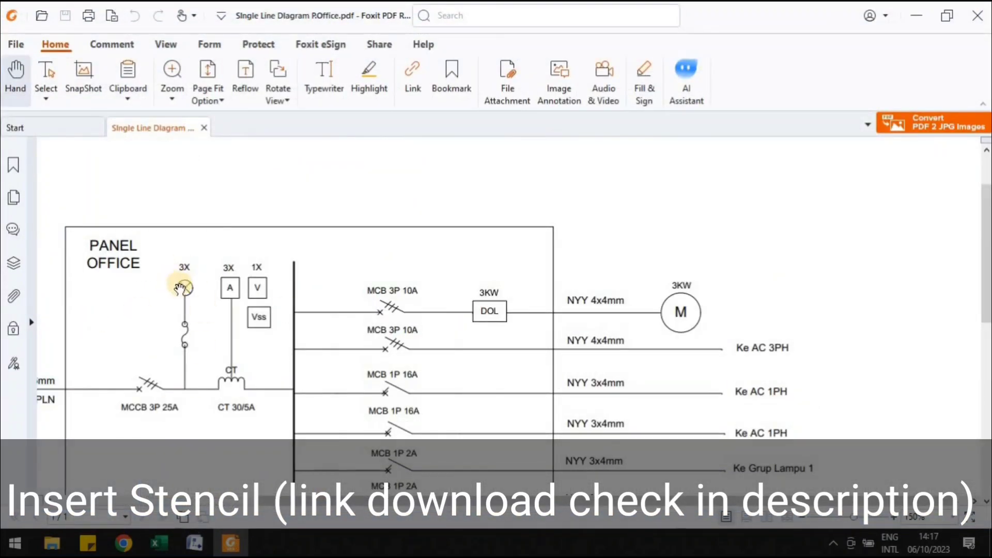
left_click(194, 543)
left_click(64, 133)
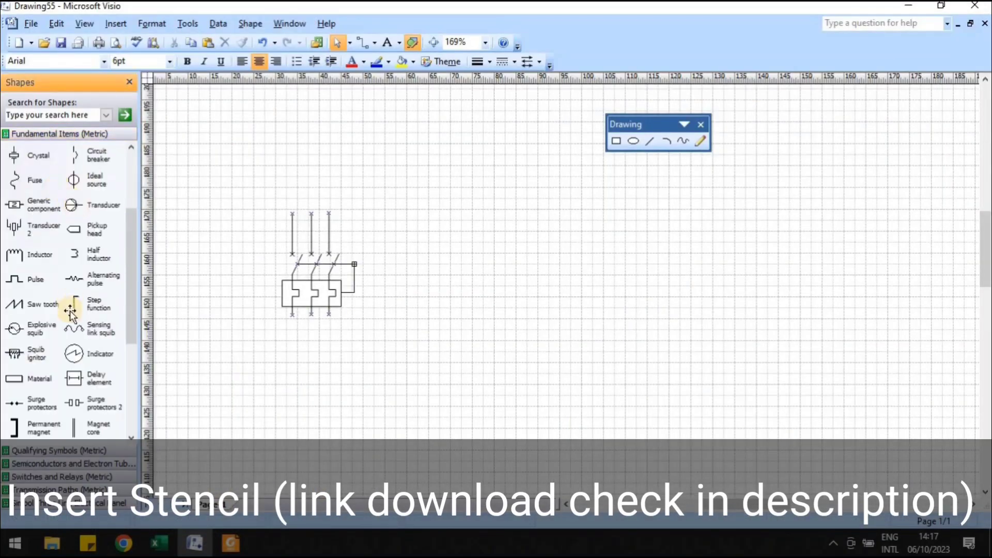
left_click(59, 450)
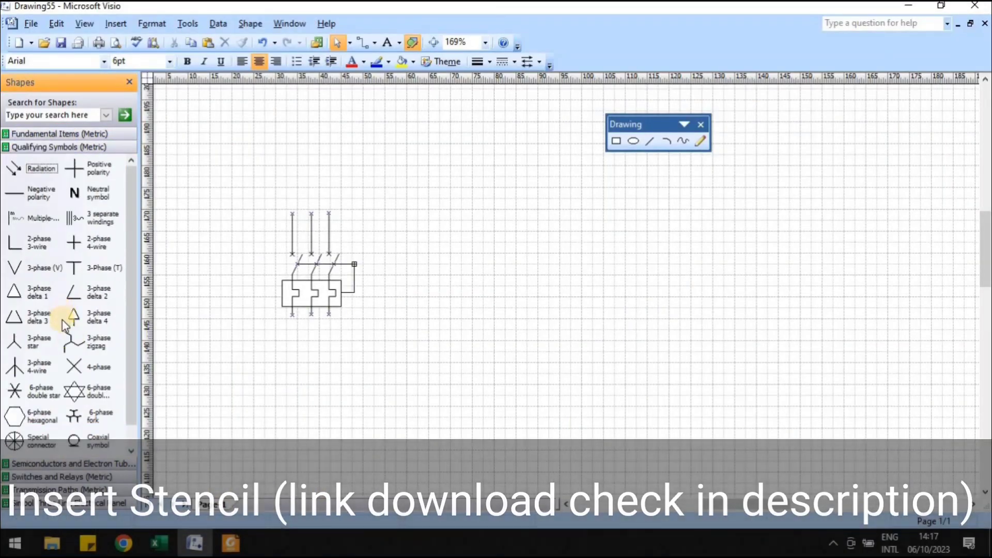
left_click(60, 487)
left_click(58, 173)
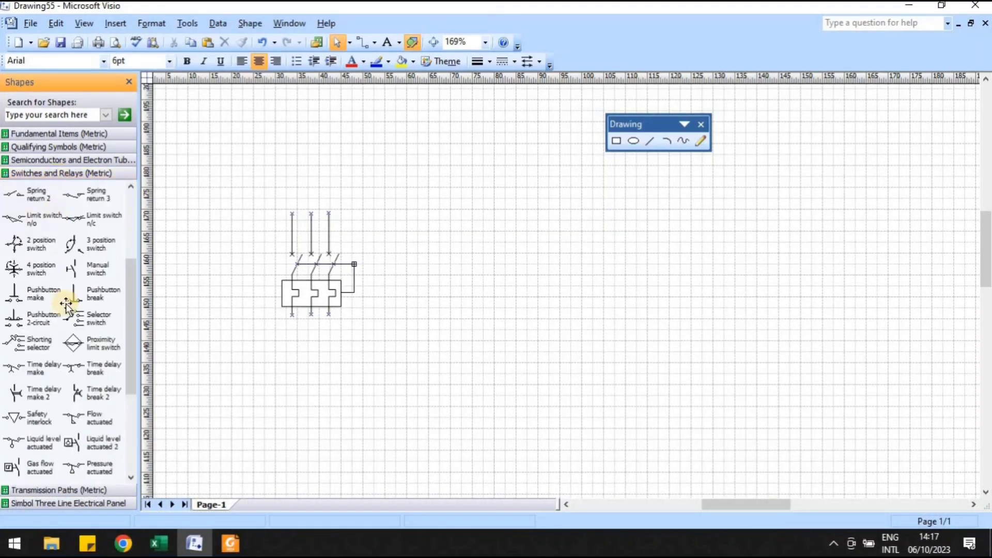
scroll(53, 320, "down", 5)
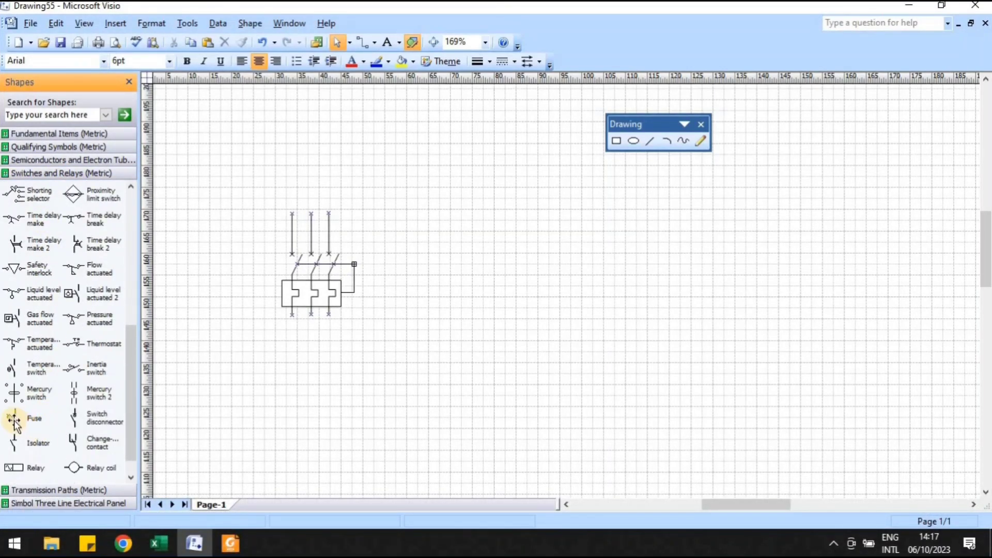
left_click_drag(14, 420, 386, 203)
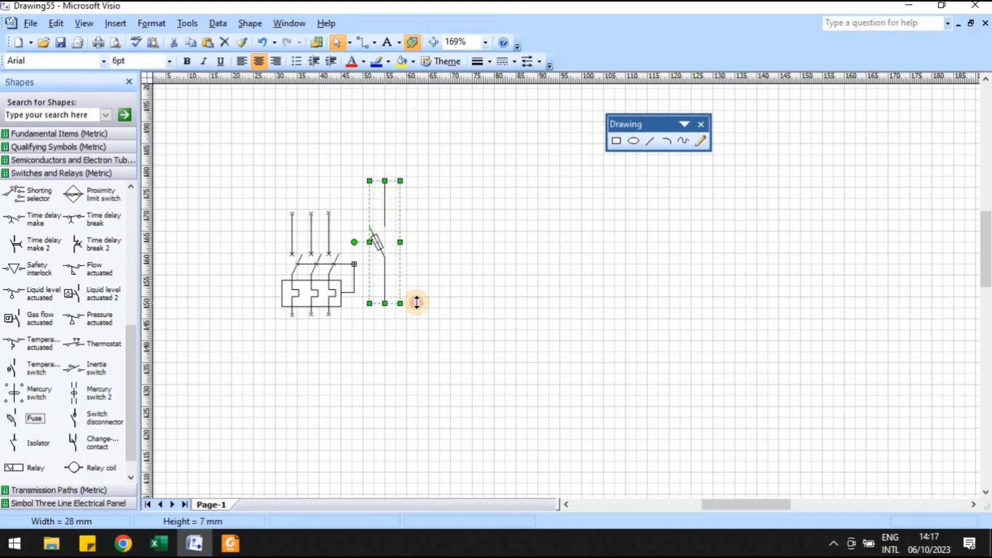
left_click_drag(385, 241, 397, 275)
left_click_drag(384, 216, 514, 233)
left_click(454, 316)
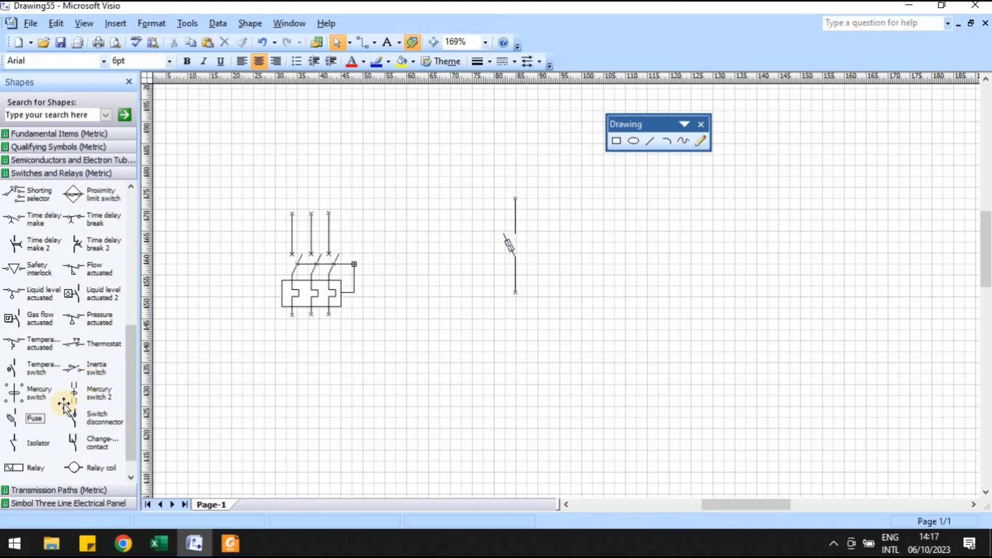
- Add a lamp from the Fundamental Items shapes, rechecking the reference PDF
scroll(67, 361, "up", 5)
left_click(73, 134)
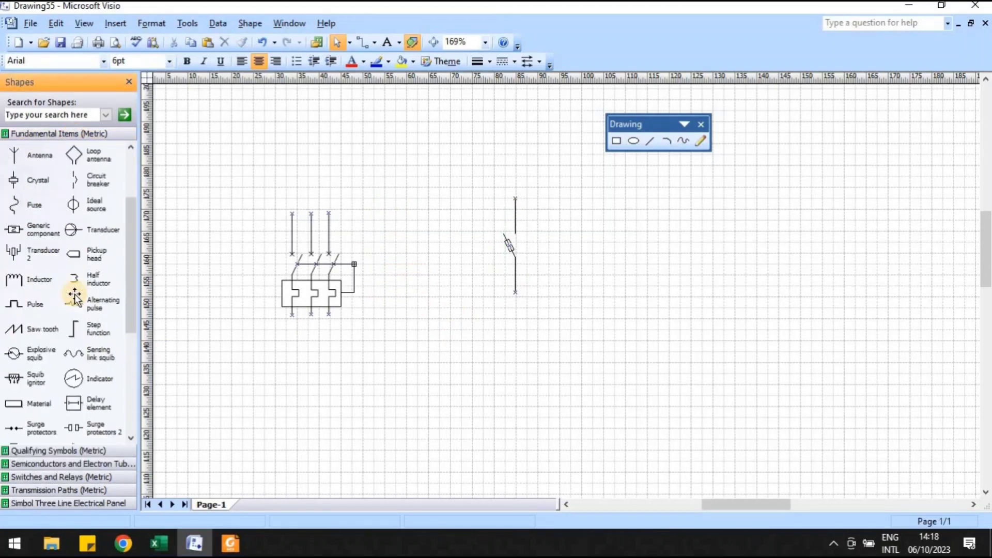
scroll(72, 287, "down", 5)
scroll(30, 358, "down", 1)
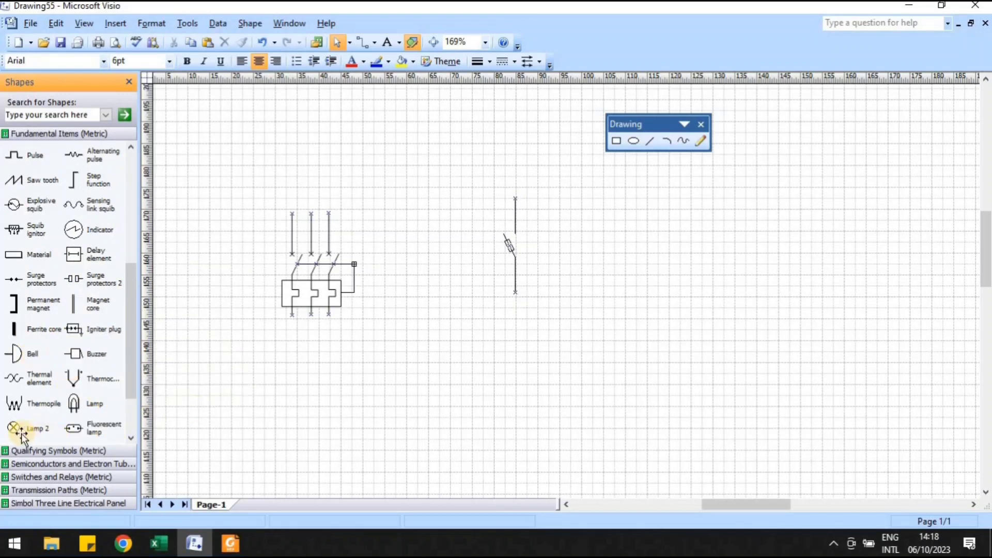
mouse_move(42, 429)
left_mouse_down()
mouse_move(444, 345)
mouse_move(455, 351)
mouse_move(436, 220)
left_mouse_up()
left_click(230, 542)
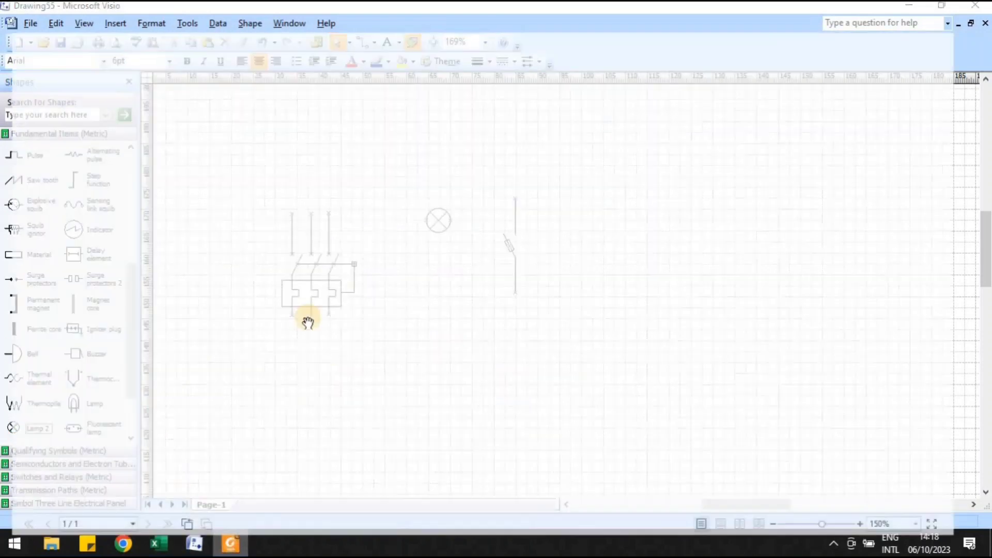
left_click(230, 543)
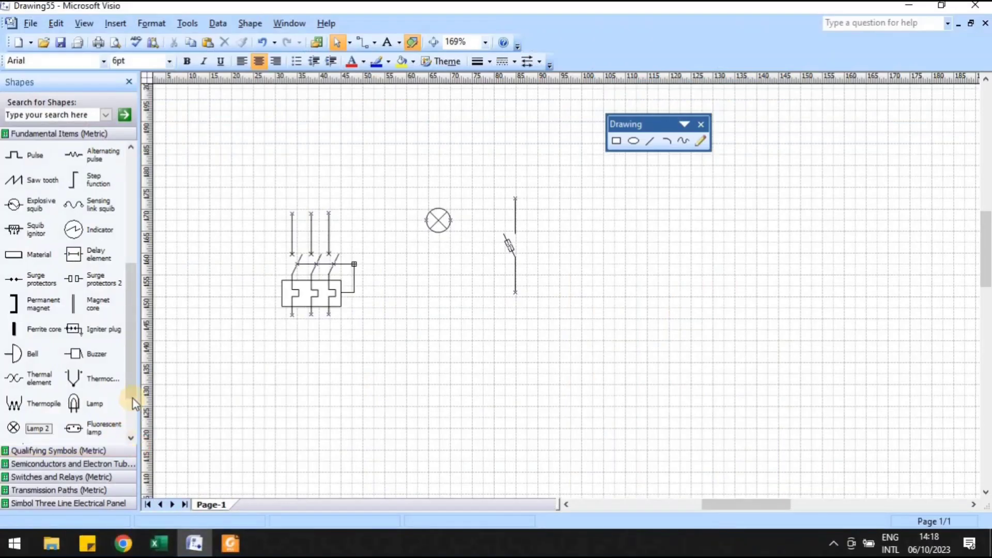
- Place an ammeter, a voltmeter beside it, and a current transformer from the panel stencil
left_click(71, 504)
left_click_drag(14, 331, 450, 340)
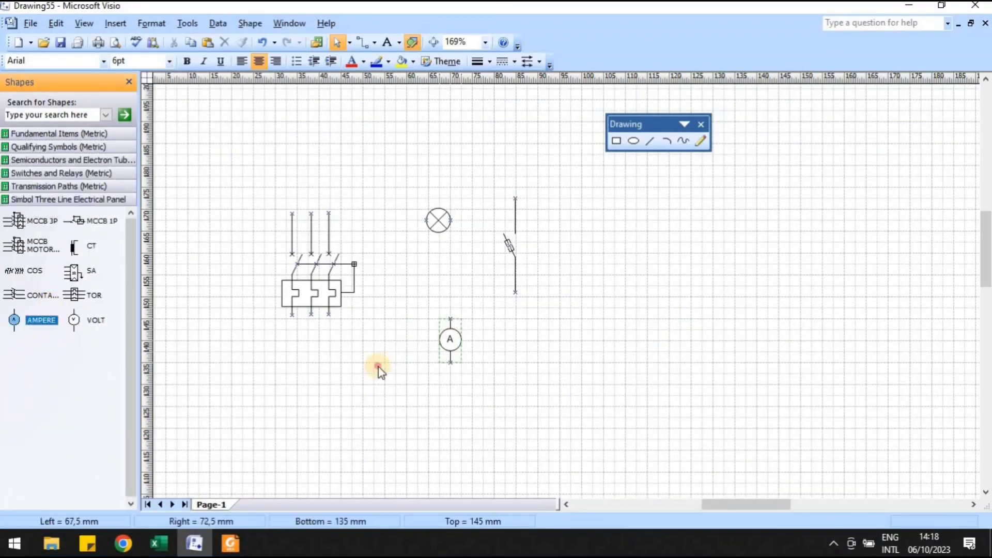
left_click_drag(74, 320, 493, 339)
left_click_drag(74, 247, 403, 361)
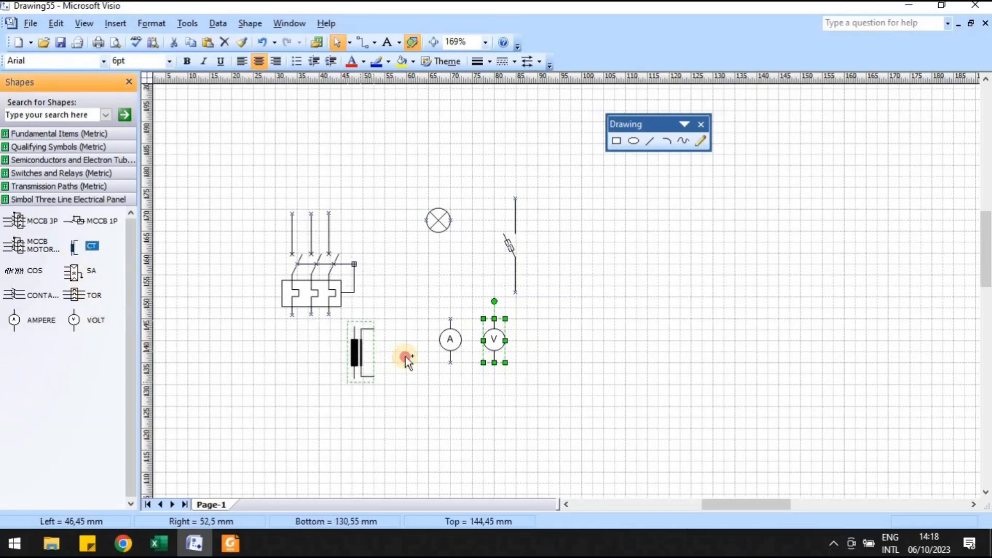
left_click(335, 337)
scroll(303, 473, "down", 3)
key("alt+Tab")
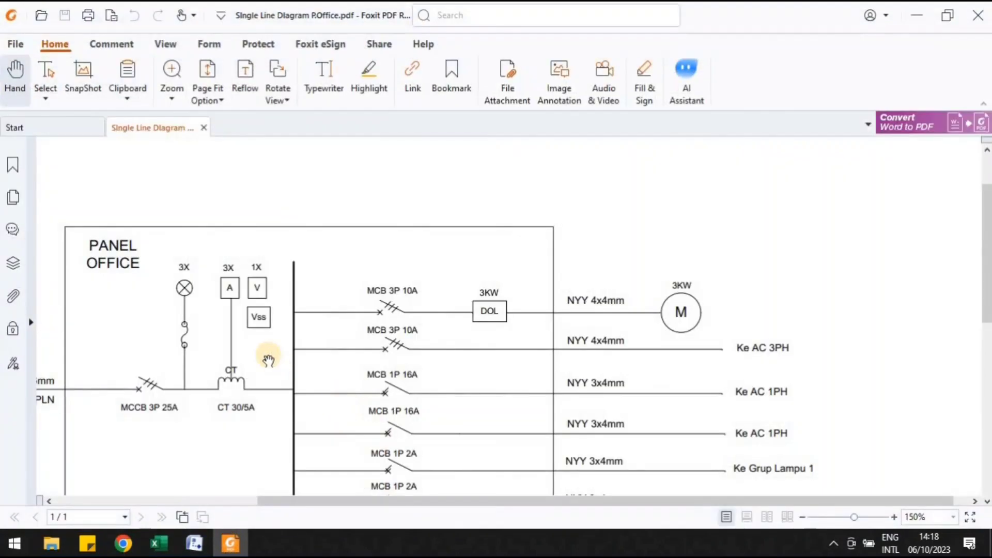
- Draw a circle for the VSS meter below the A and V meters
left_click(194, 542)
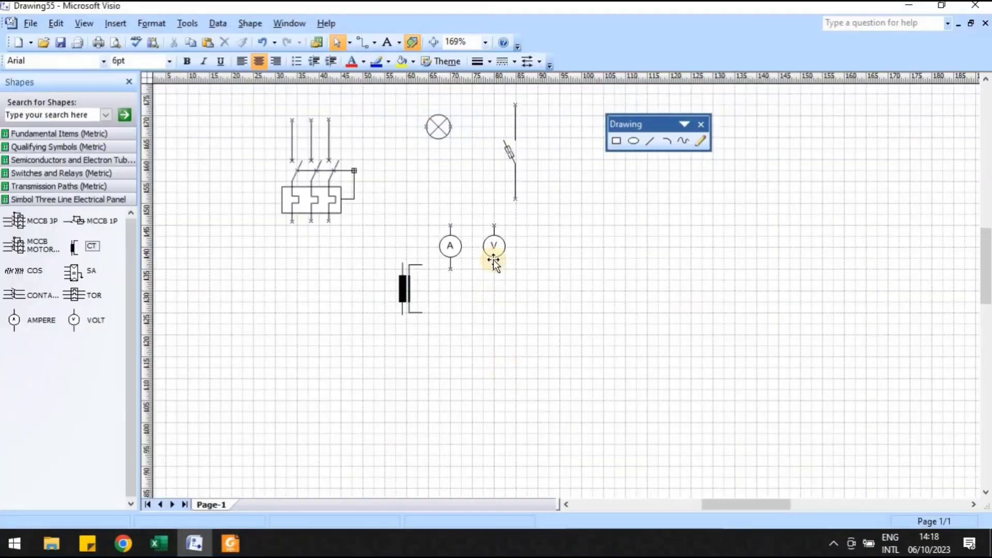
scroll(520, 237, "down", 3)
scroll(519, 237, "up", 2, "ctrl")
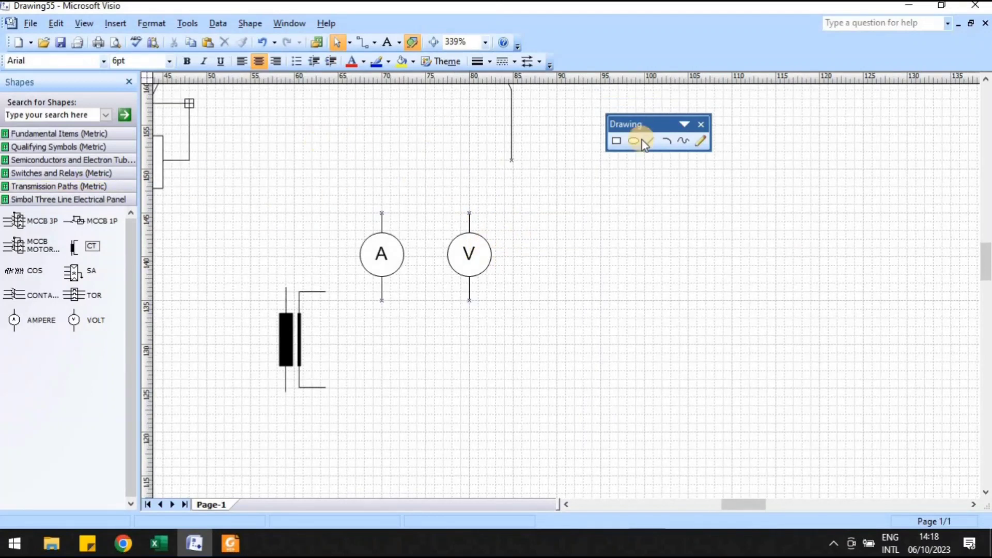
left_click_drag(660, 297, 657, 296)
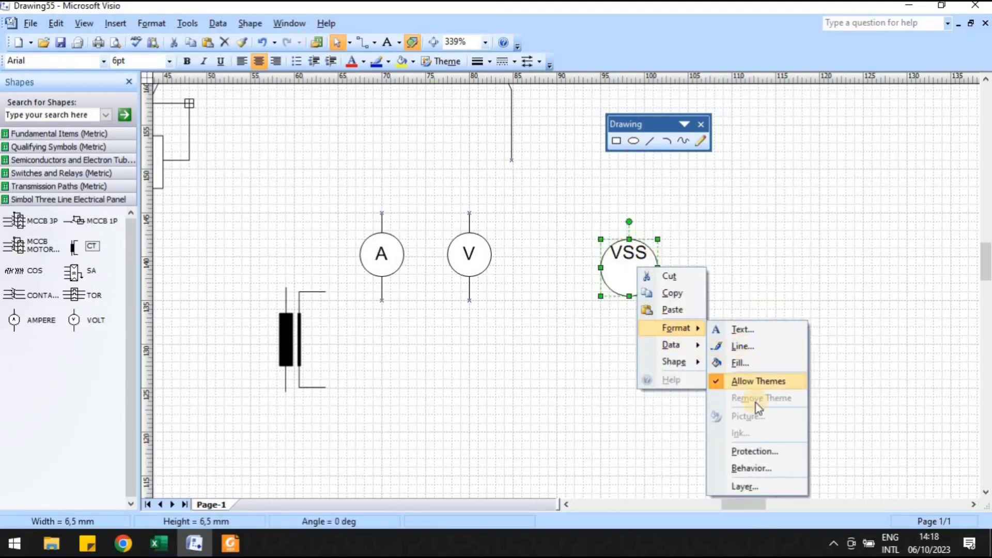
- Set the VSS label's text block vertical alignment to Middle
left_click(751, 333)
left_click(429, 136)
left_click(390, 169)
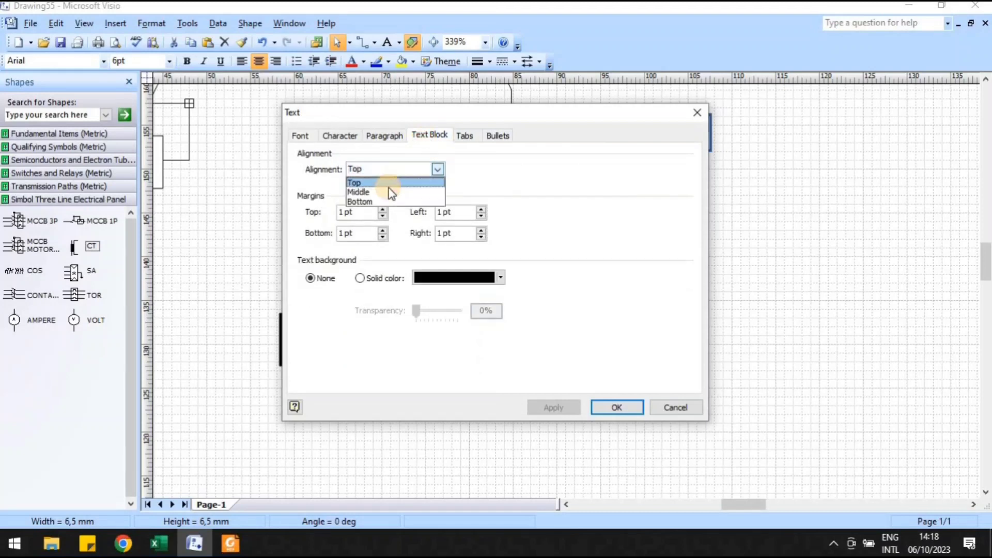
left_click(388, 190)
left_click(617, 407)
left_click(562, 347)
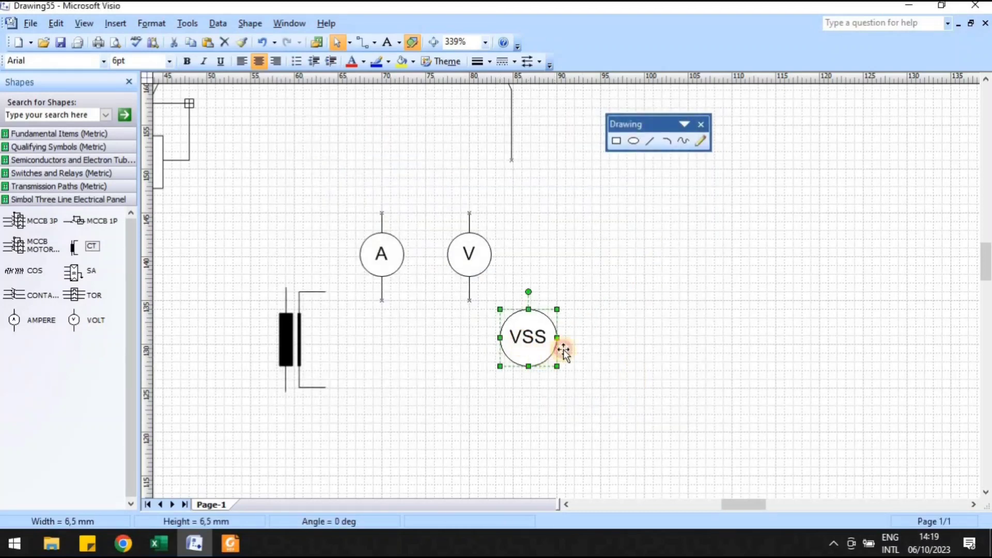
left_click(598, 294)
- View the lower circuits and SPARE in the reference single-line PDF
scroll(594, 284, "down", 2)
left_click(230, 543)
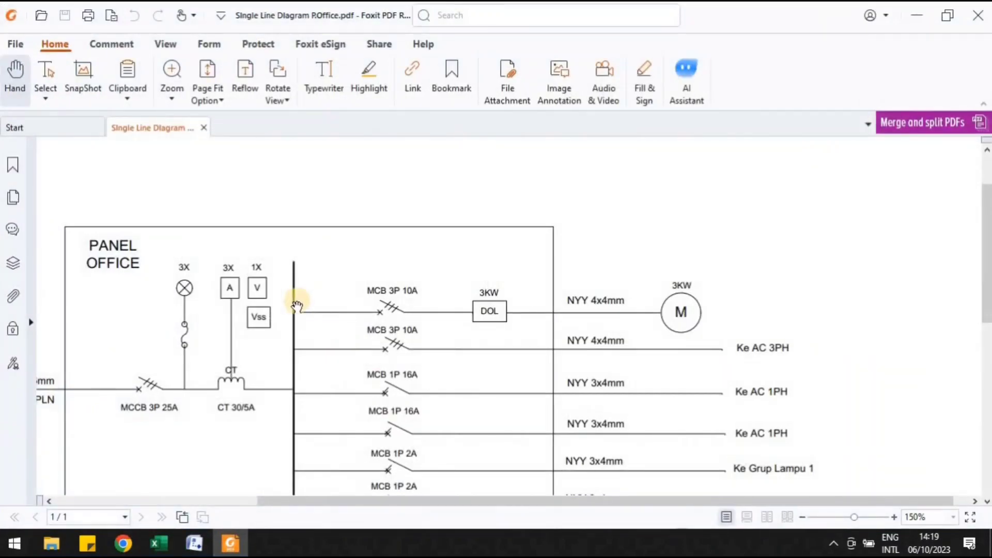
left_click_drag(377, 384, 401, 244)
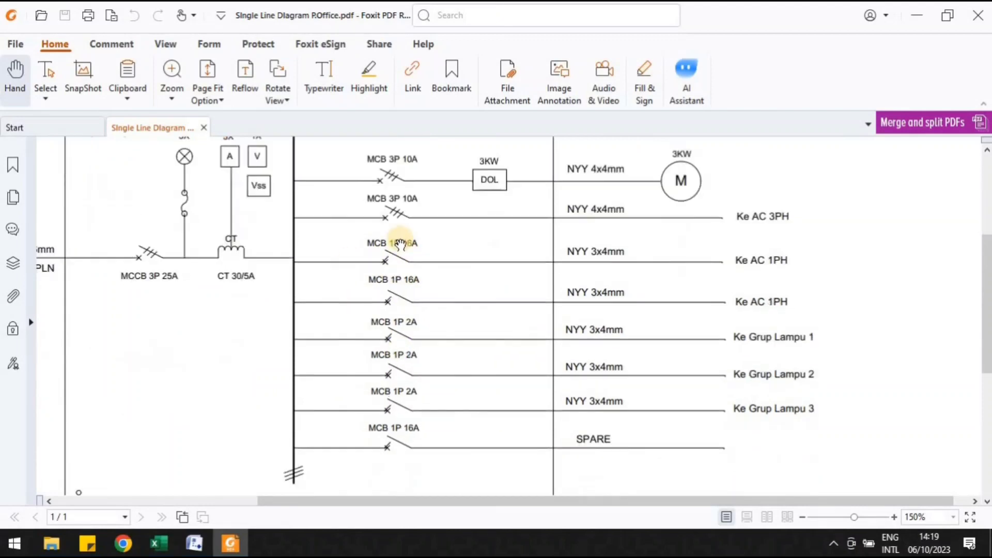
- Add a second MCCB 3P breaker and rotate it a quarter turn
left_click(213, 550)
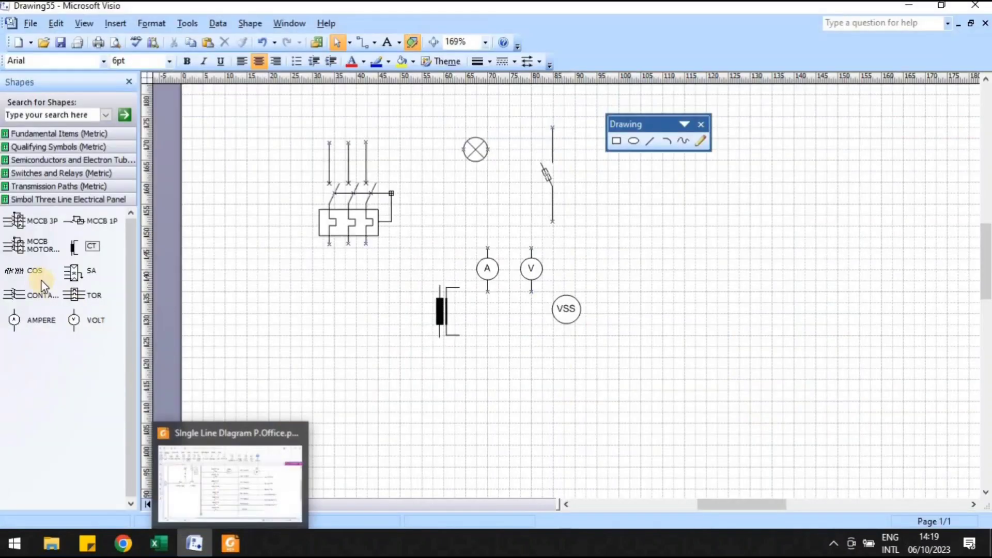
left_click_drag(21, 221, 338, 400)
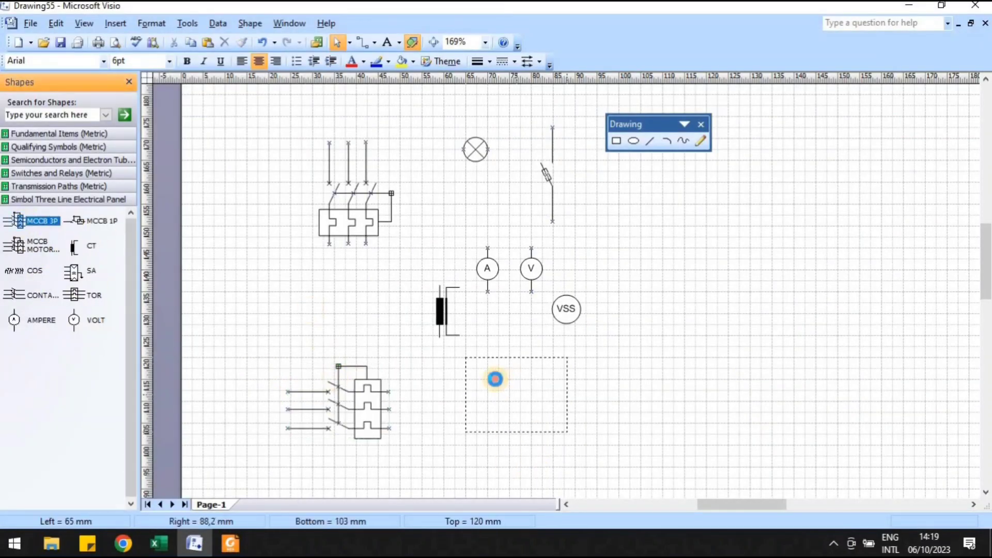
left_click_drag(24, 224, 494, 376)
scroll(522, 246, "down", 3)
left_click_drag(519, 155, 370, 298)
left_click(361, 222)
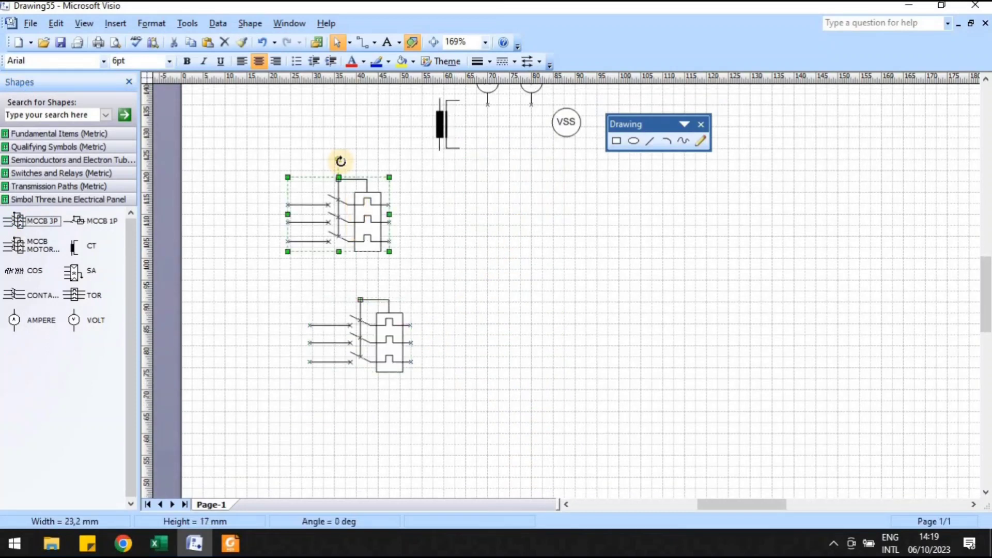
mouse_move(338, 161)
left_mouse_down()
mouse_move(561, 227)
mouse_move(637, 272)
left_mouse_up()
- Rotate both three-pole breakers together so they stand upright
left_click(296, 178)
left_click_drag(296, 178, 434, 393)
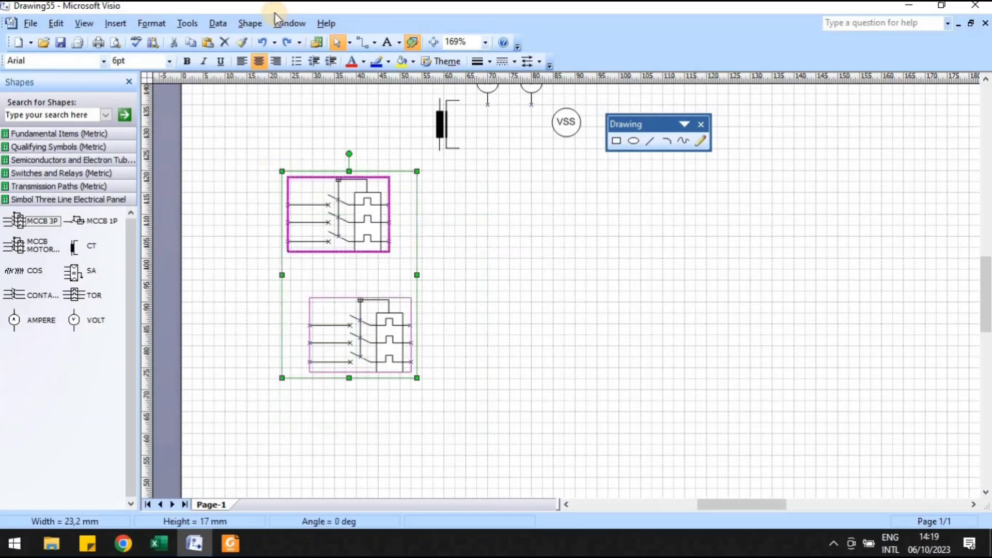
left_click(217, 23)
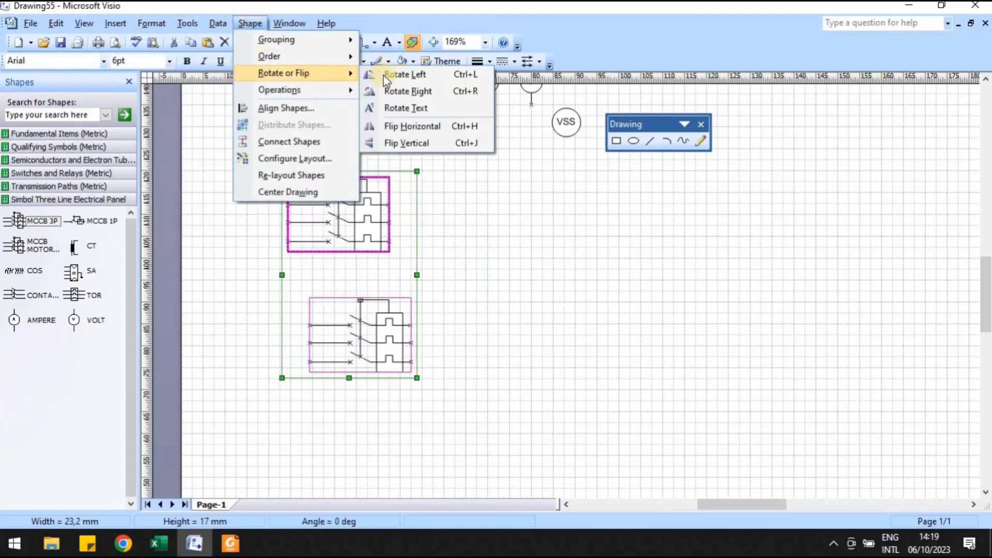
left_click(445, 75)
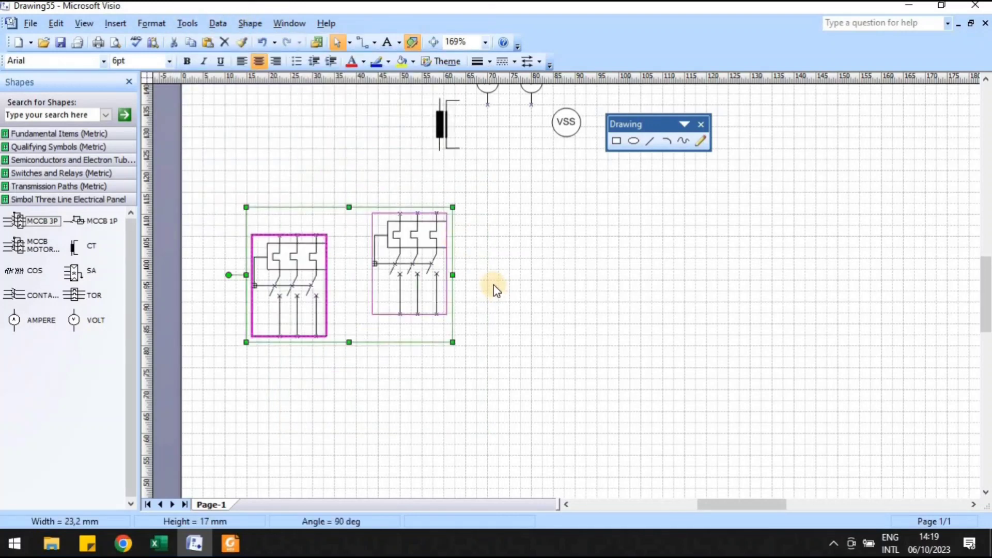
left_click(239, 24)
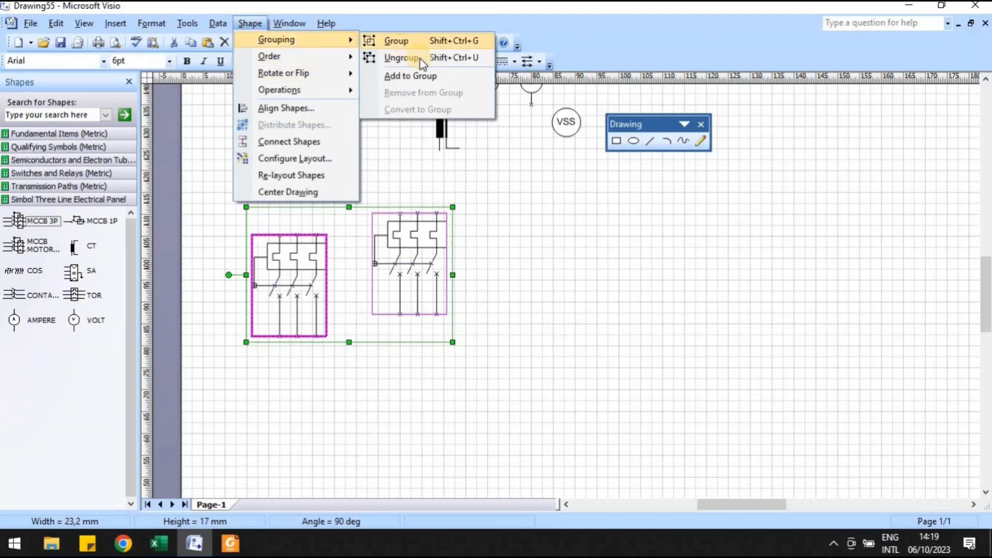
left_click(413, 92)
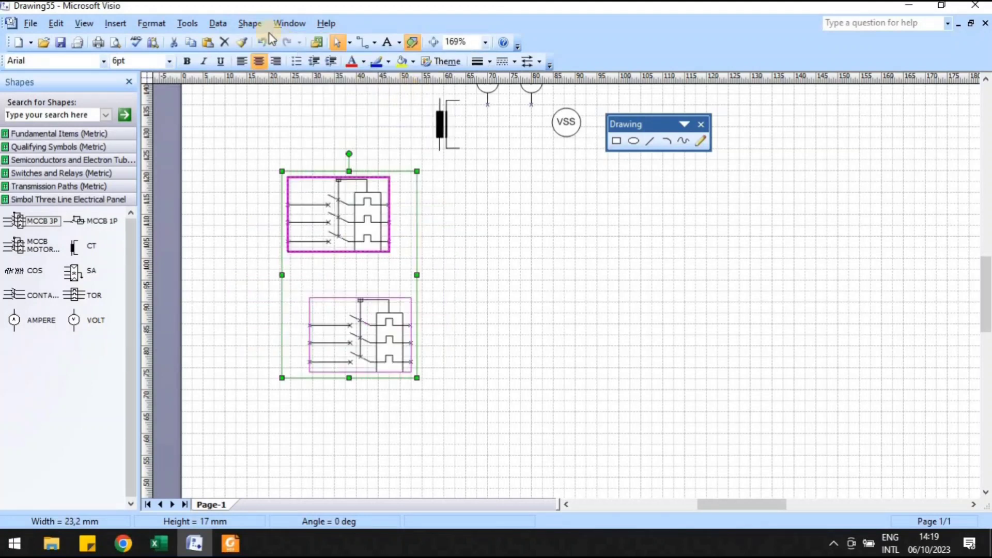
left_click(253, 24)
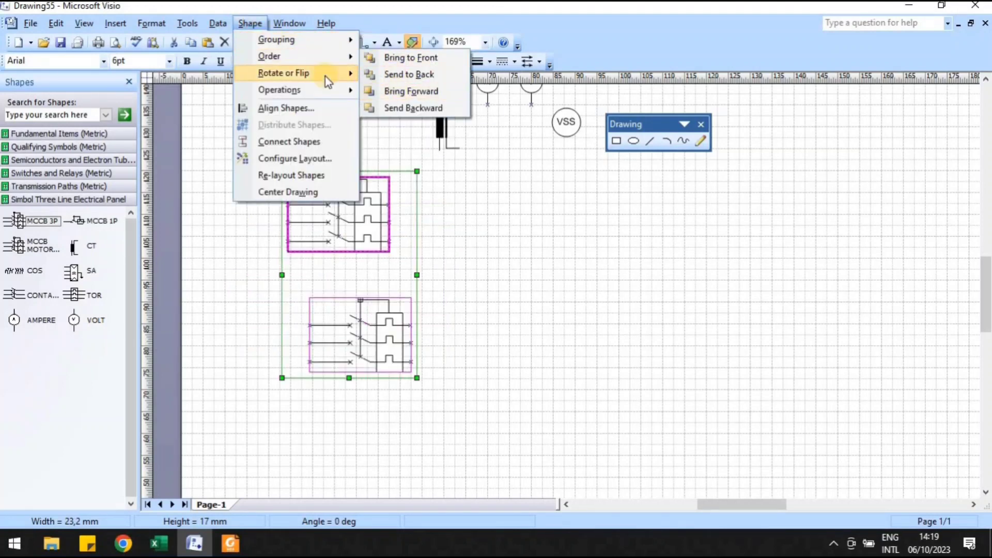
left_click(408, 88)
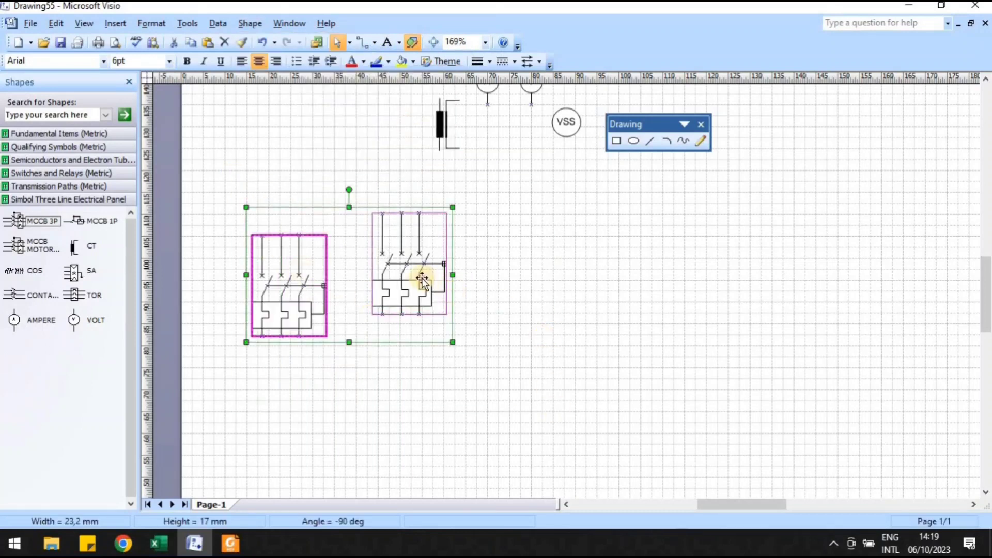
left_click(243, 324)
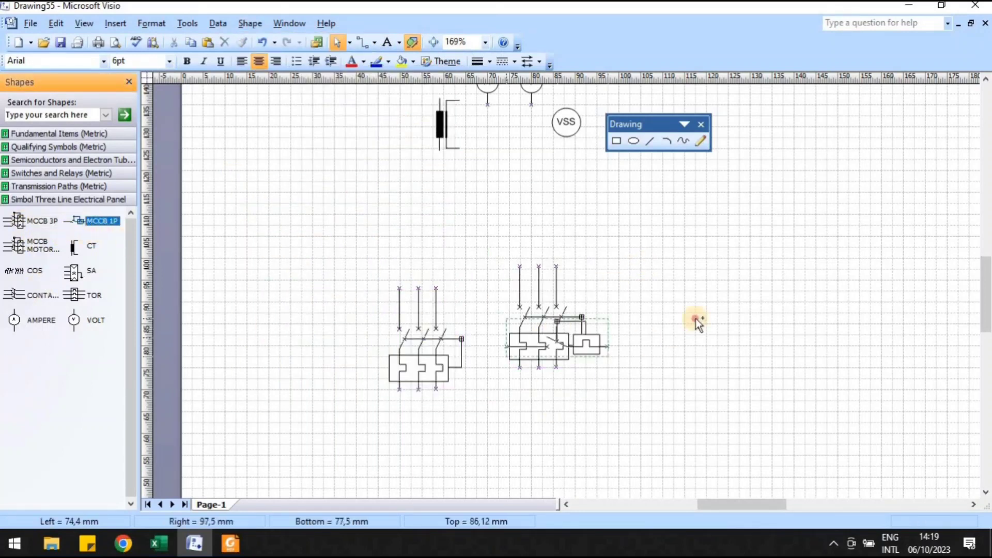
- Add an upright MCCB 1P breaker on the right and nudge the middle breaker into line
left_click_drag(92, 238, 693, 319)
left_click(240, 24)
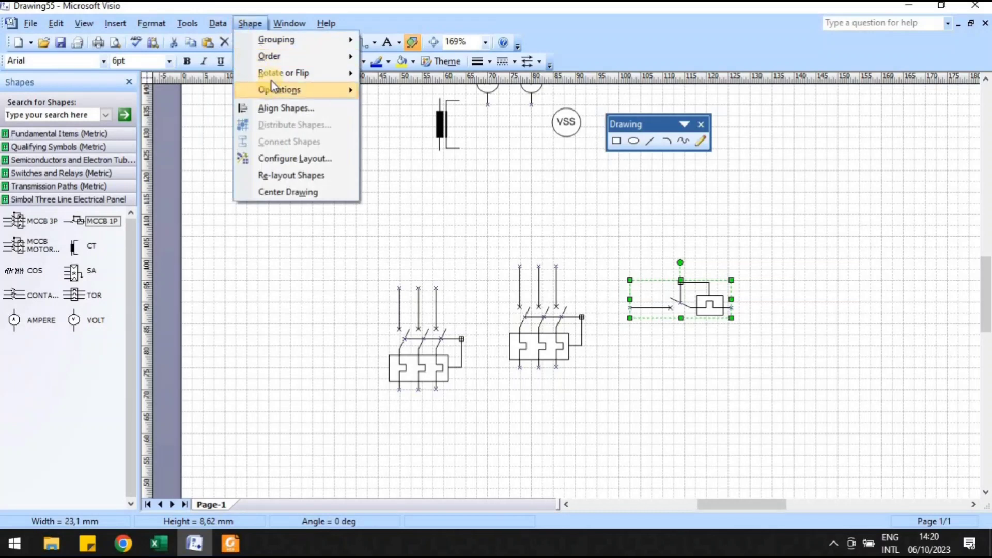
left_click(458, 79)
left_click(736, 374)
mouse_move(538, 369)
left_mouse_down()
mouse_move(511, 394)
mouse_move(503, 352)
left_mouse_up()
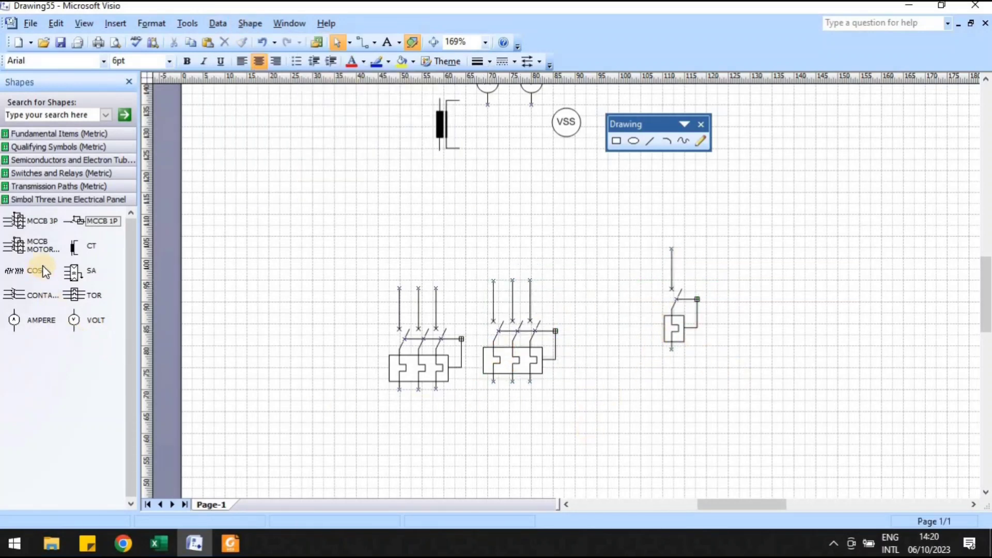
- Add a contactor and position a TOR overload relay directly below it
left_click_drag(26, 296, 302, 382)
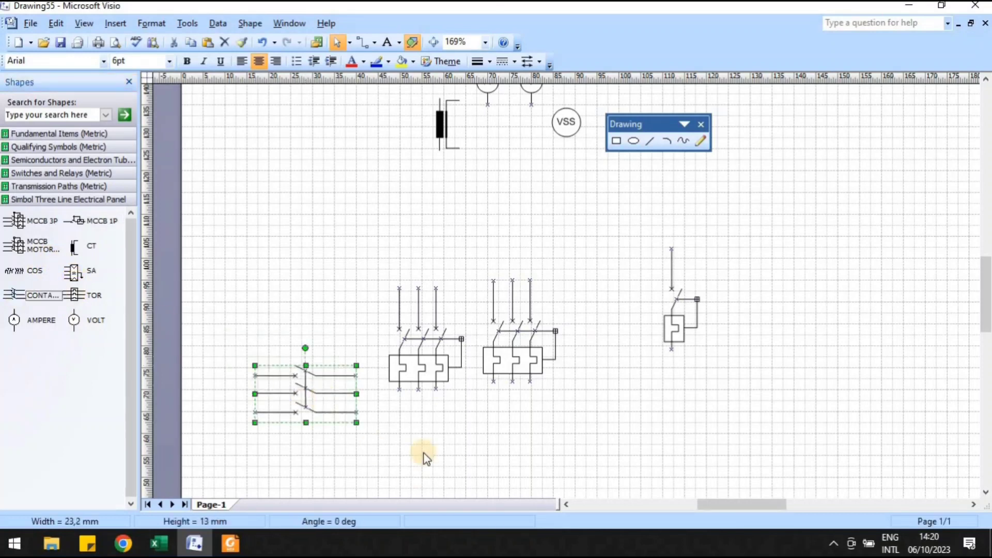
scroll(421, 454, "down", 2)
left_click_drag(304, 295, 348, 354)
left_click_drag(76, 304, 324, 440)
scroll(281, 384, "up", 2)
left_click(281, 383)
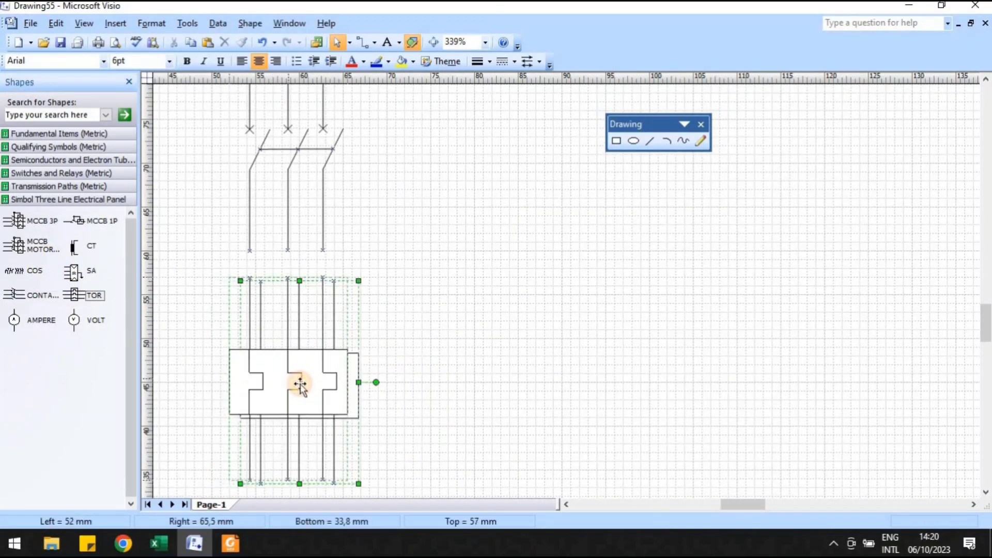
scroll(299, 305, "up", 3)
scroll(250, 216, "down", 8)
scroll(442, 220, "up", 6)
scroll(442, 220, "down", 5)
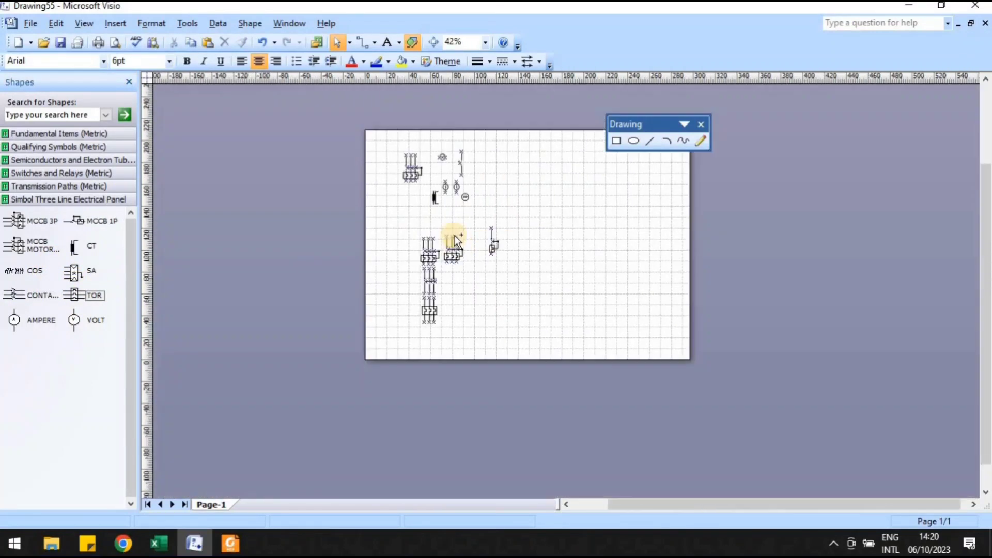
scroll(454, 235, "up", 4)
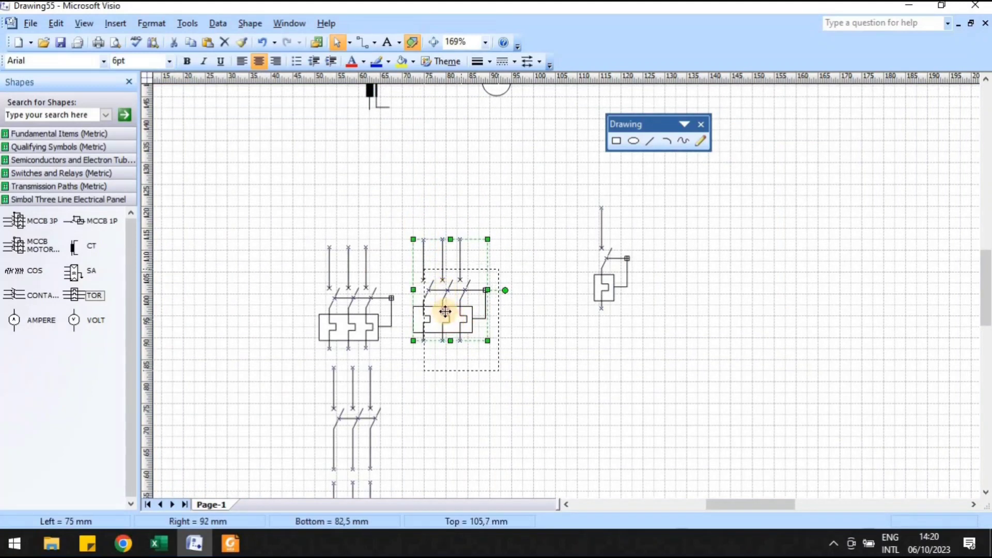
- Align the second breaker with the first and shift the breaker-contactor-relay column slightly left
left_click_drag(451, 302, 451, 311)
left_click(345, 281)
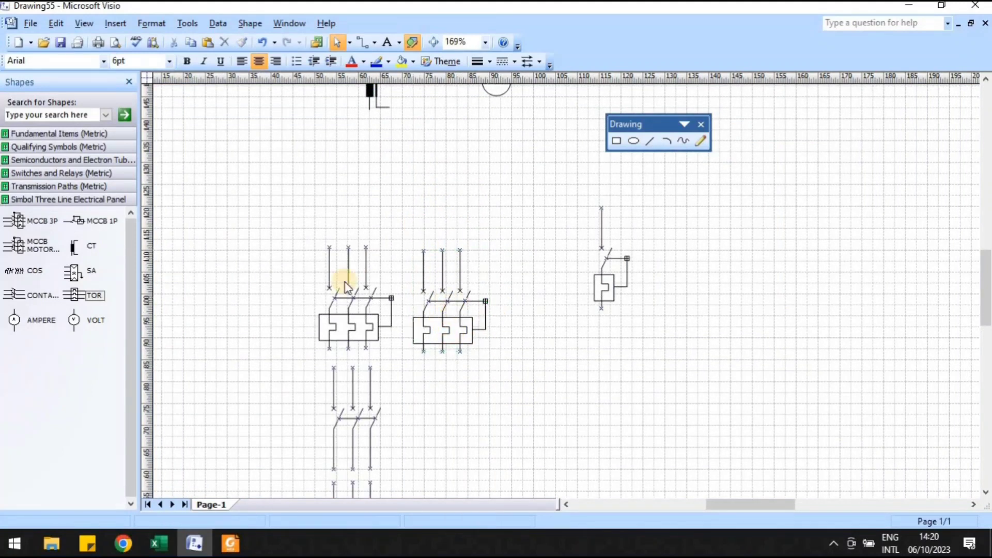
scroll(382, 497, "down", 3)
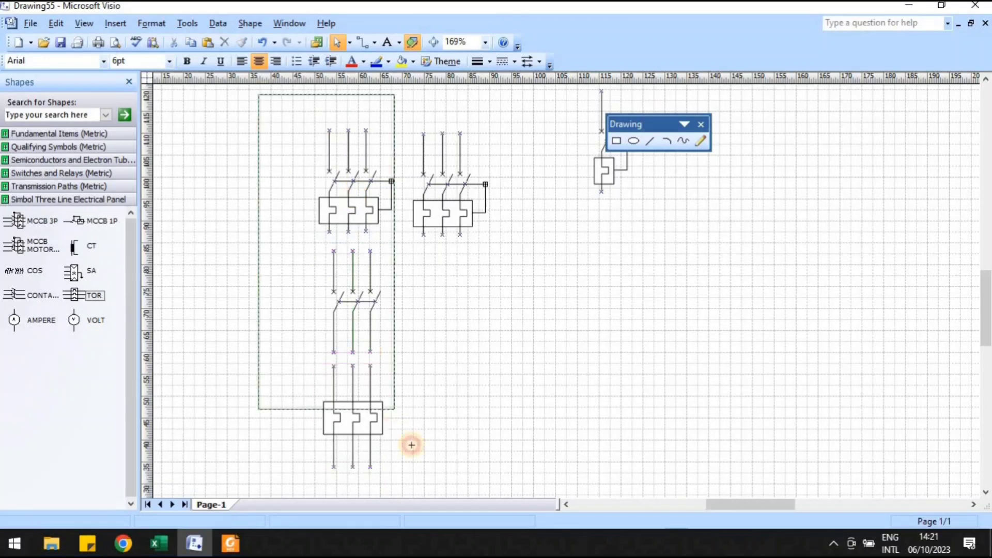
left_click(363, 283)
left_click(348, 204)
left_click_drag(277, 100, 396, 481)
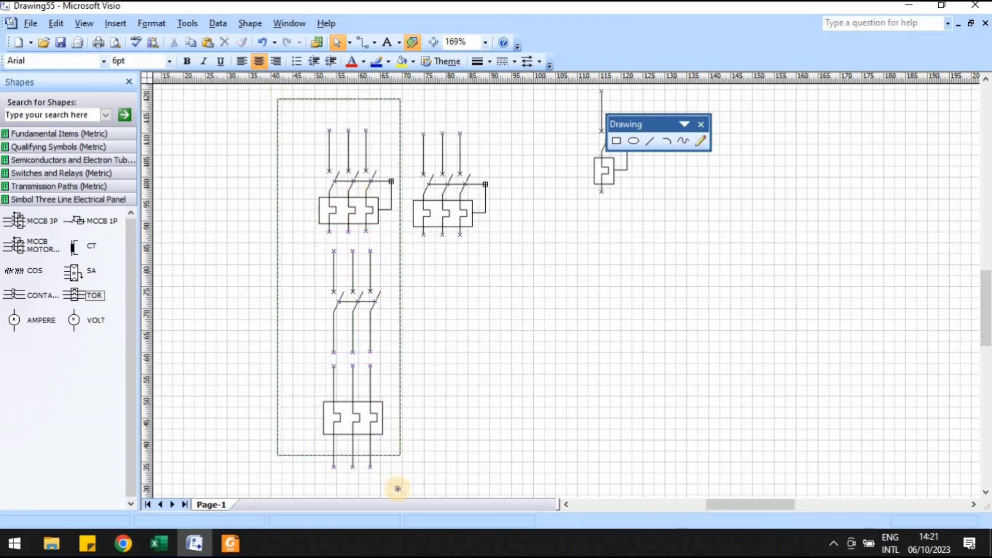
left_click_drag(350, 200, 324, 203)
left_click(479, 259)
scroll(480, 259, "down", 3)
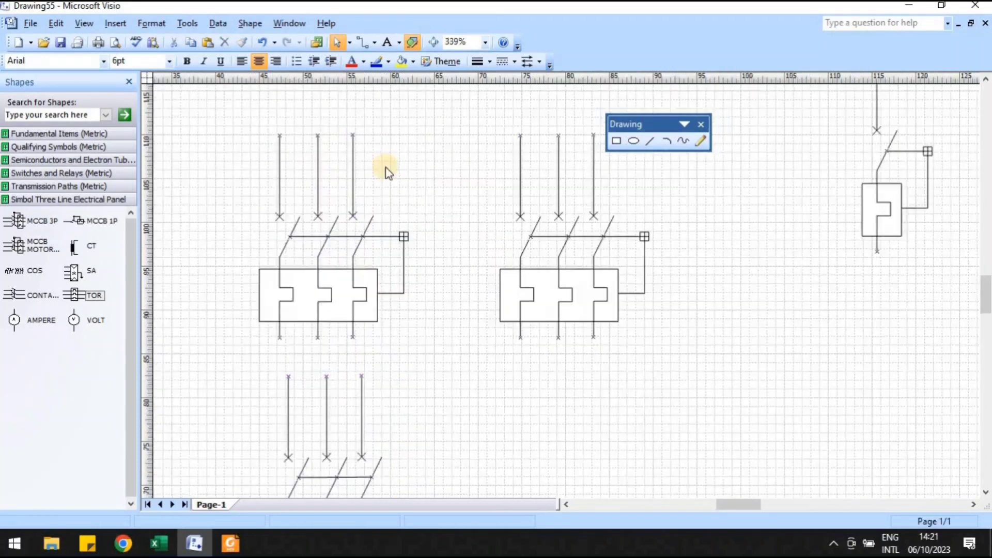
- Move the MCCB 1P beside the three-pole breakers and paste copies to make a row of four
scroll(483, 212, "up", 4)
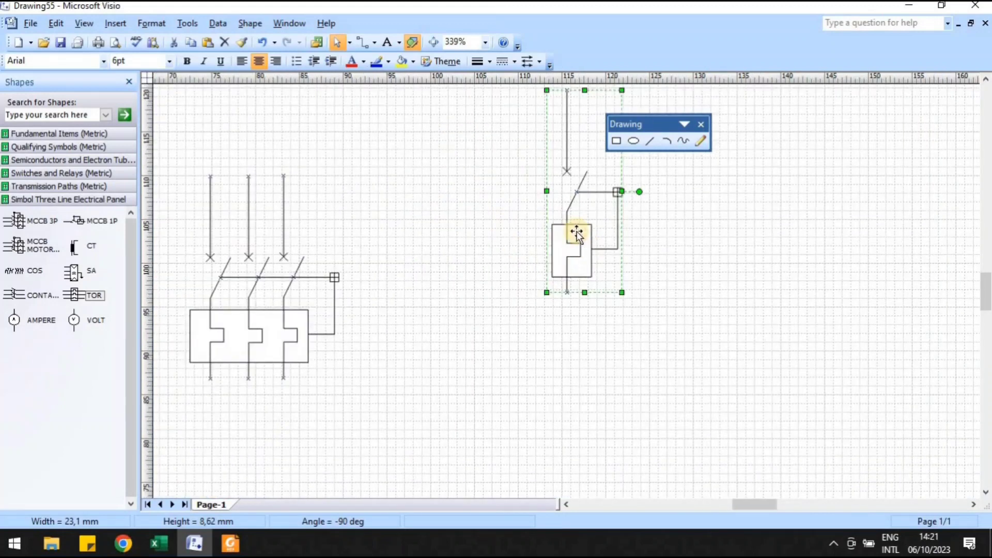
left_click_drag(573, 229, 455, 314)
key("ctrl+c")
key("ctrl+v")
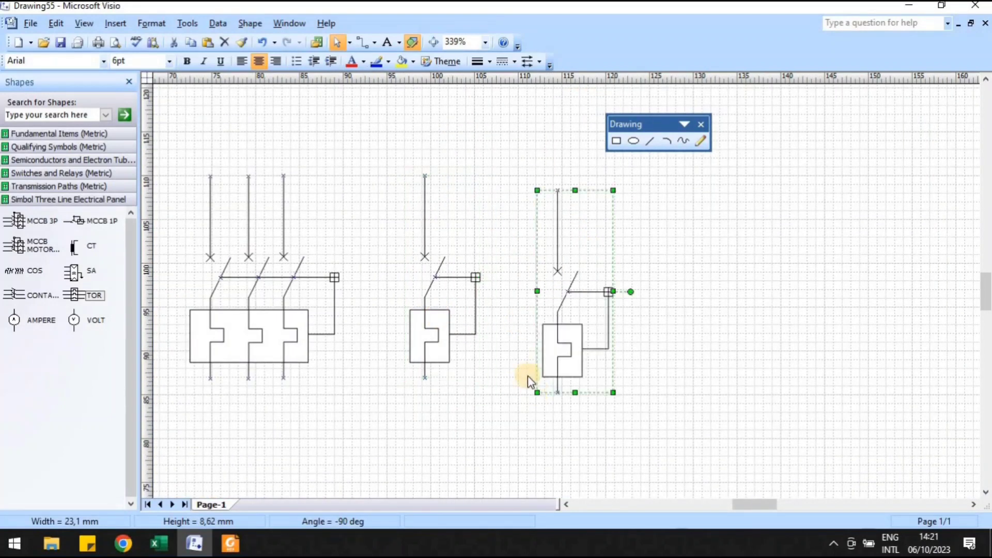
scroll(568, 356, "down", 2)
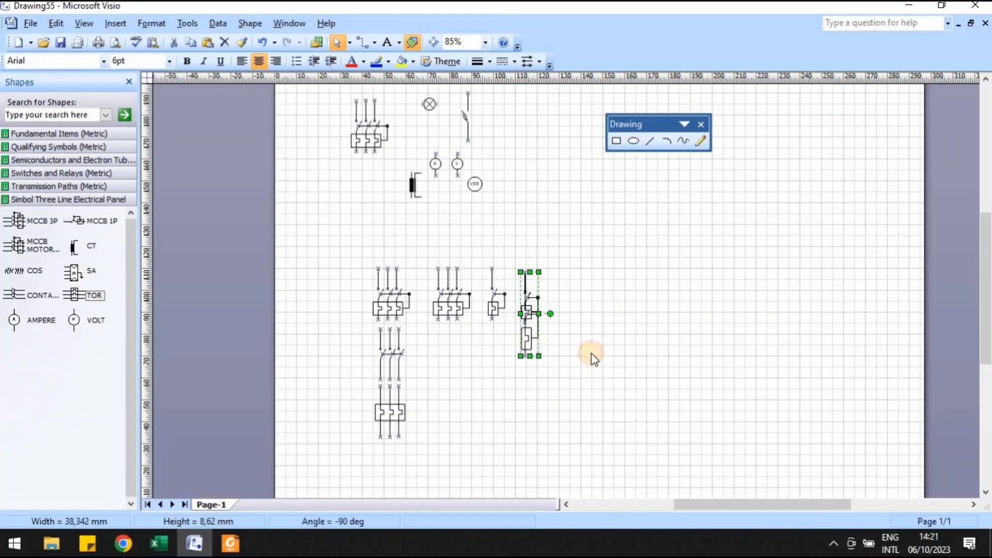
scroll(591, 357, "up", 4)
left_click_drag(582, 348, 825, 339)
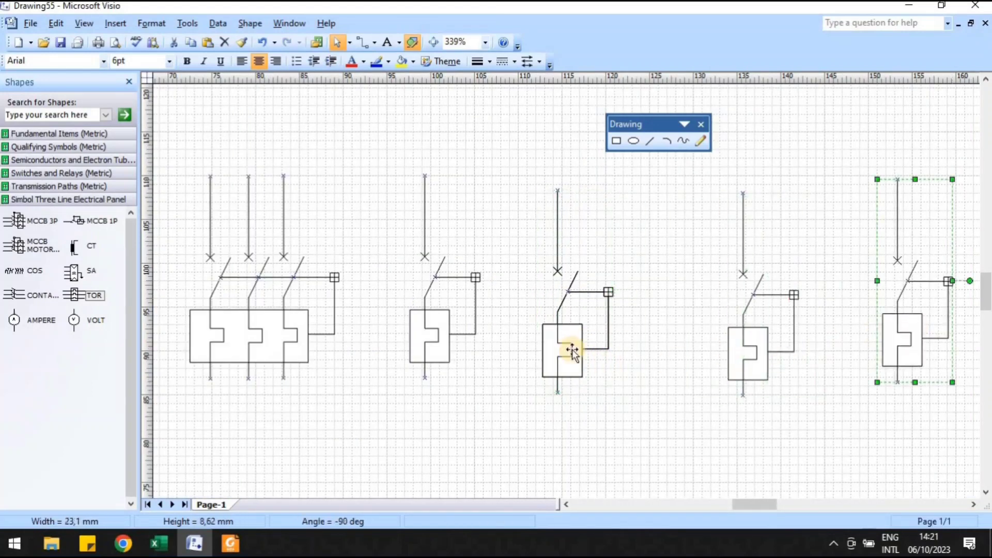
key("ctrl+v")
scroll(622, 327, "down", 2)
scroll(558, 274, "up", 2)
mouse_move(578, 296)
left_mouse_down()
mouse_move(510, 306)
mouse_move(536, 327)
mouse_move(543, 240)
left_mouse_up()
scroll(525, 354, "down", 2)
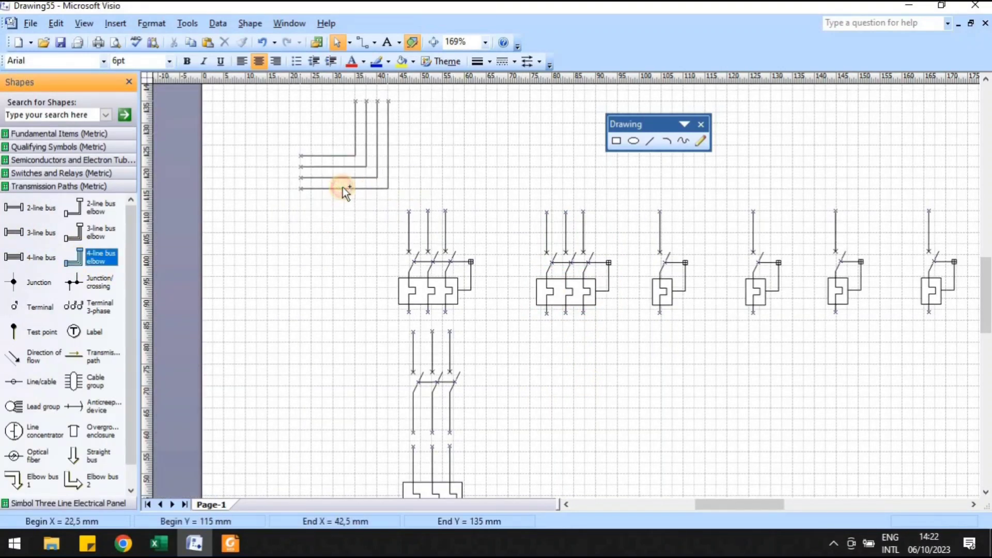
- Place the 4-line bus elbow, flip it horizontally, and attach it to the breaker's bottom terminals
left_click_drag(74, 256, 342, 187)
scroll(396, 278, "up", 3)
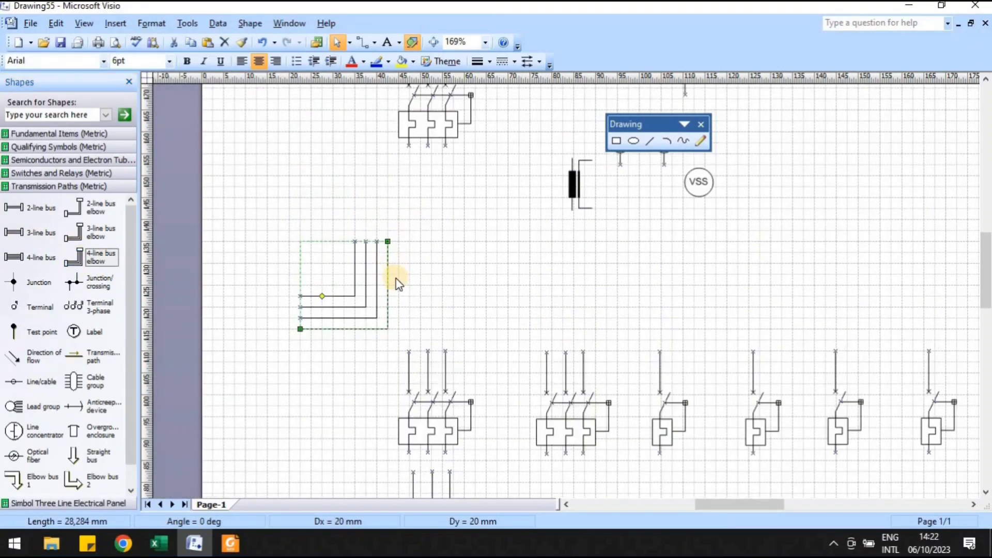
left_click(249, 25)
left_click(426, 129)
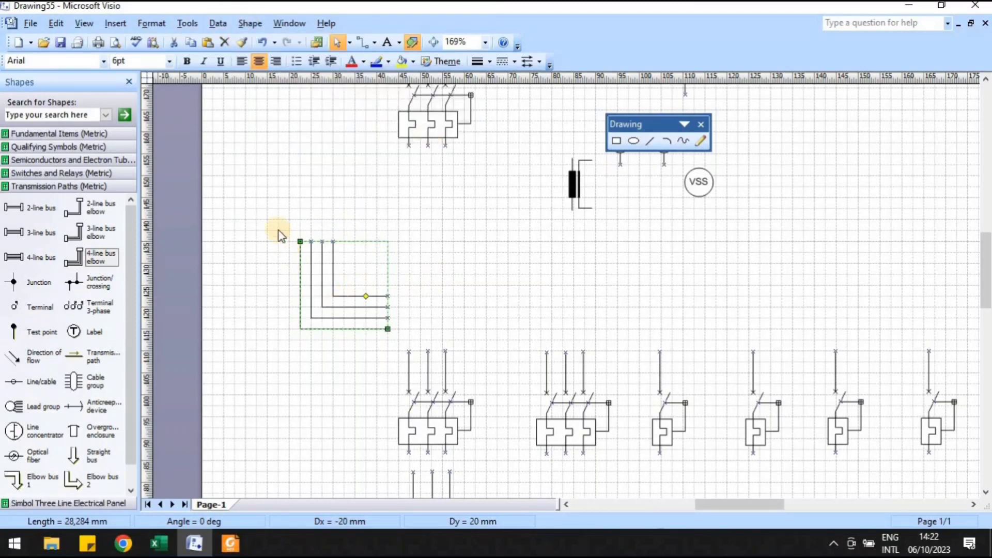
left_click_drag(269, 220, 437, 350)
mouse_move(337, 288)
left_mouse_down()
mouse_move(443, 193)
mouse_move(453, 219)
left_mouse_up()
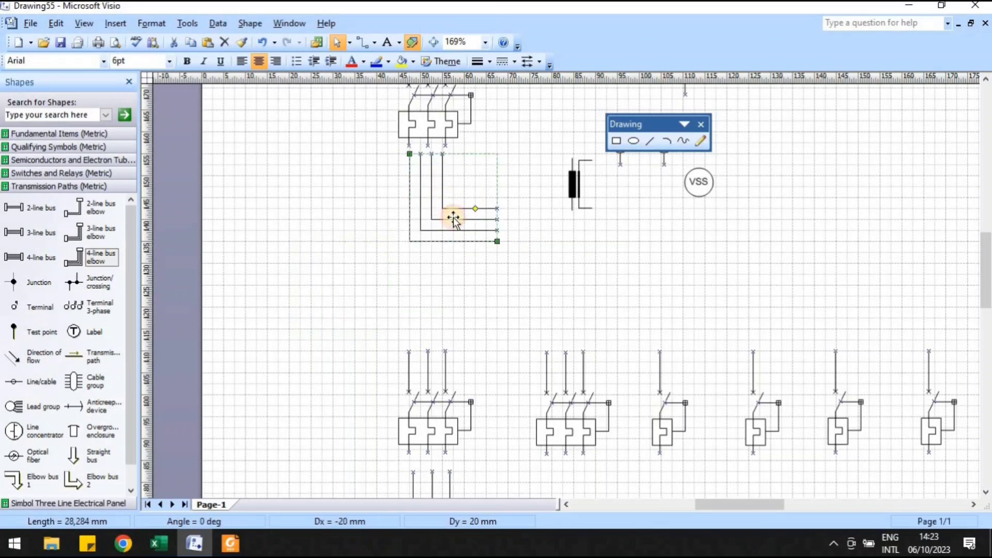
- Stretch the bus far to the right into a long horizontal busbar
scroll(453, 220, "up", 2)
mouse_move(464, 289)
left_mouse_down()
mouse_move(458, 363)
mouse_move(407, 372)
mouse_move(976, 364)
mouse_move(912, 383)
left_mouse_up()
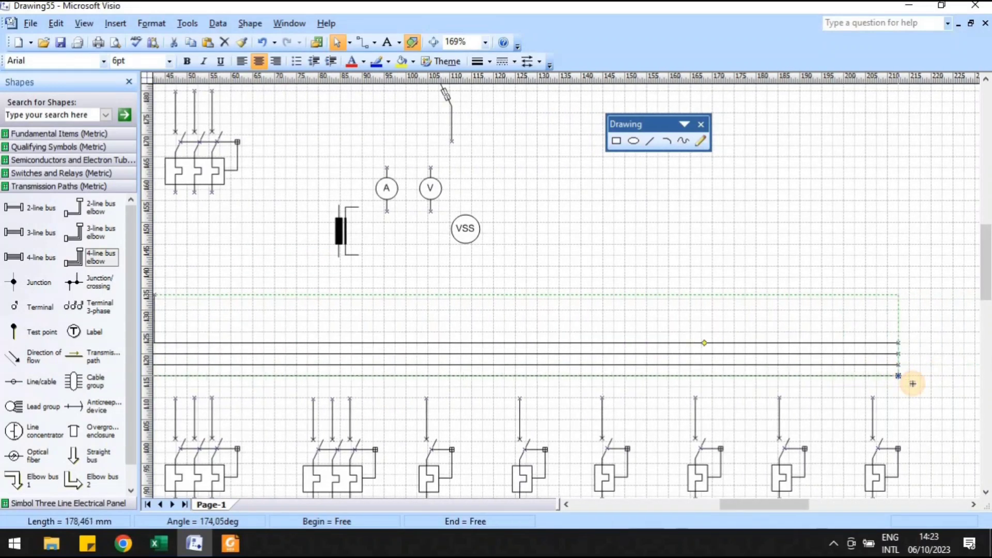
left_click(753, 320)
left_click_drag(779, 513, 740, 512)
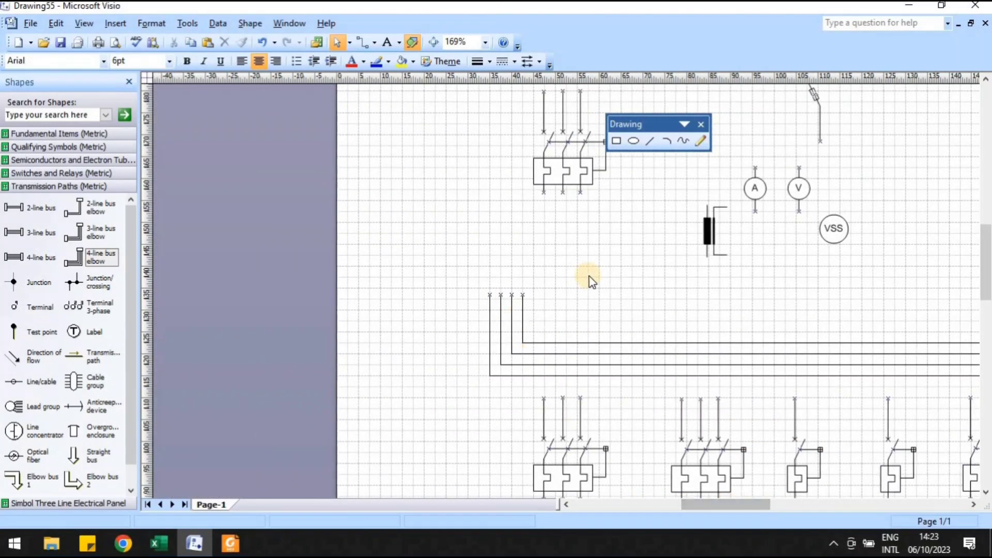
scroll(591, 282, "up", 3)
left_click(565, 262)
- Nudge the contactor above the bus, then move the black-bar symbol left and line up copies beside it
left_click_drag(513, 227, 514, 227)
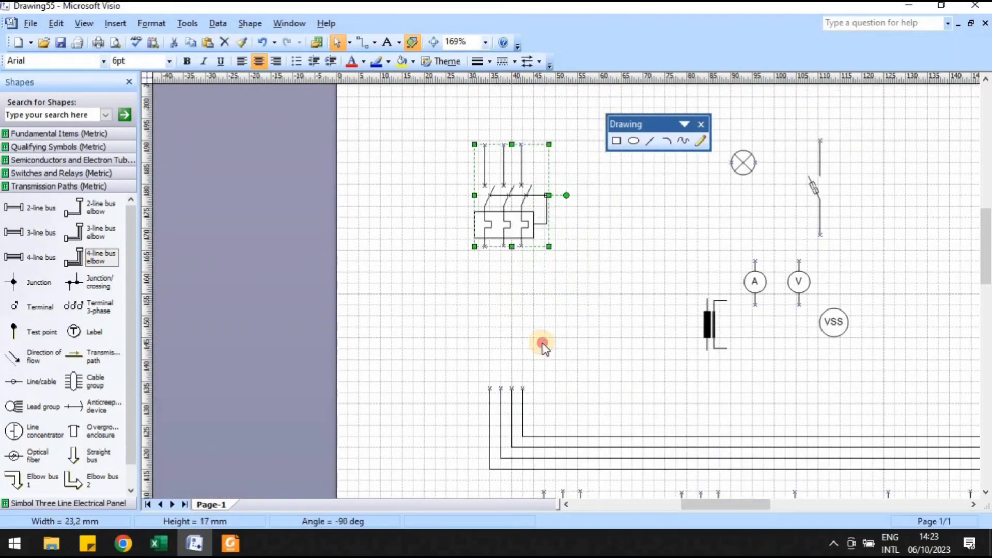
left_click(733, 331)
left_click_drag(711, 324, 495, 305)
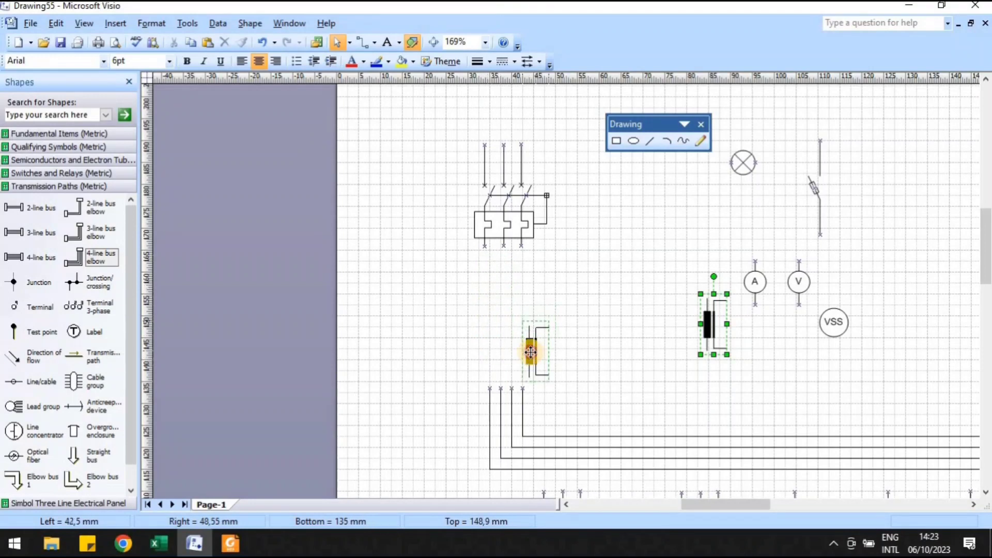
mouse_move(530, 352)
left_mouse_down()
mouse_move(558, 308)
mouse_move(478, 235)
left_mouse_up()
scroll(586, 391, "up", 2)
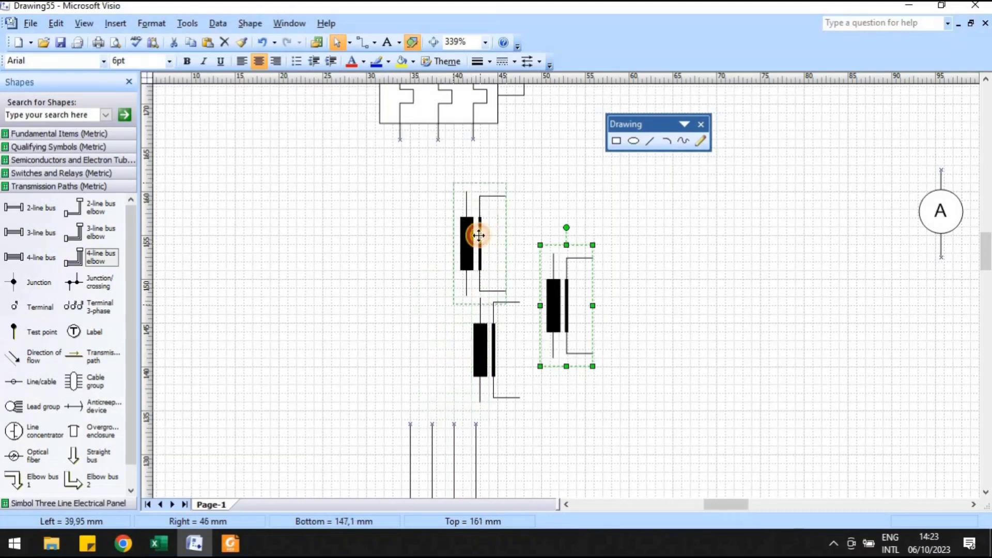
mouse_move(478, 235)
left_mouse_down()
mouse_move(436, 225)
mouse_move(436, 351)
mouse_move(474, 259)
left_mouse_up()
- Open the Semiconductors and Electron Tubes stencil from the electrical shape sets
left_click(59, 133)
scroll(84, 266, "down", 3)
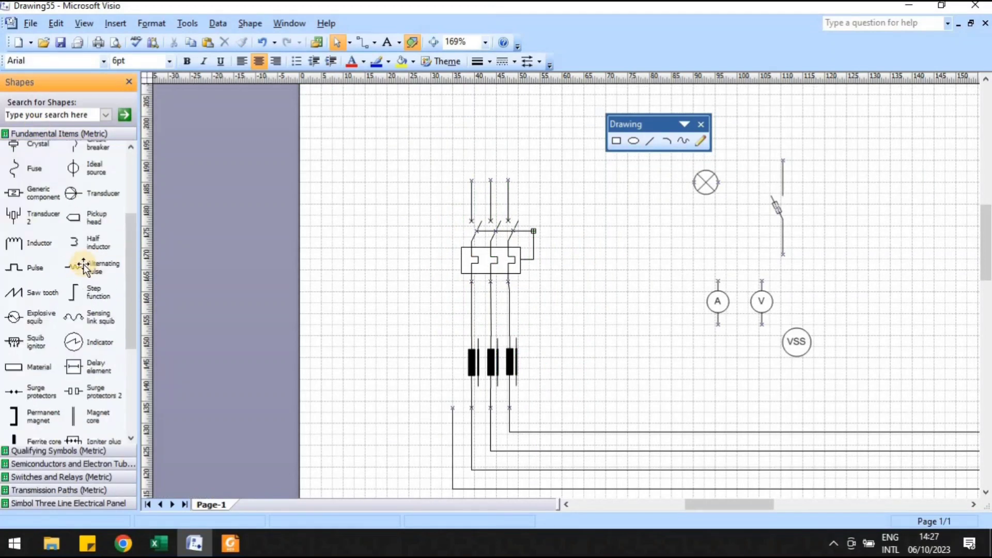
scroll(83, 266, "up", 3)
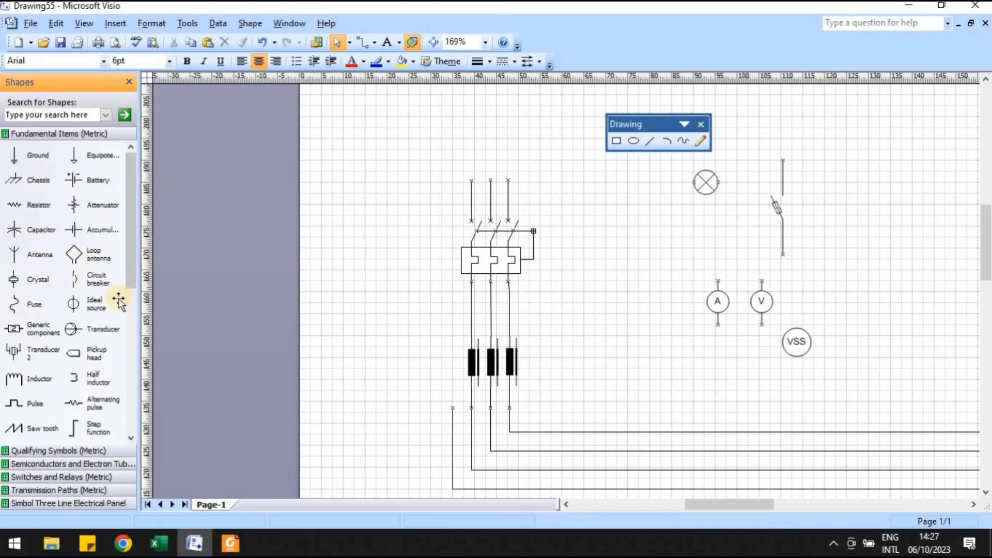
scroll(119, 301, "down", 2)
scroll(76, 334, "down", 2)
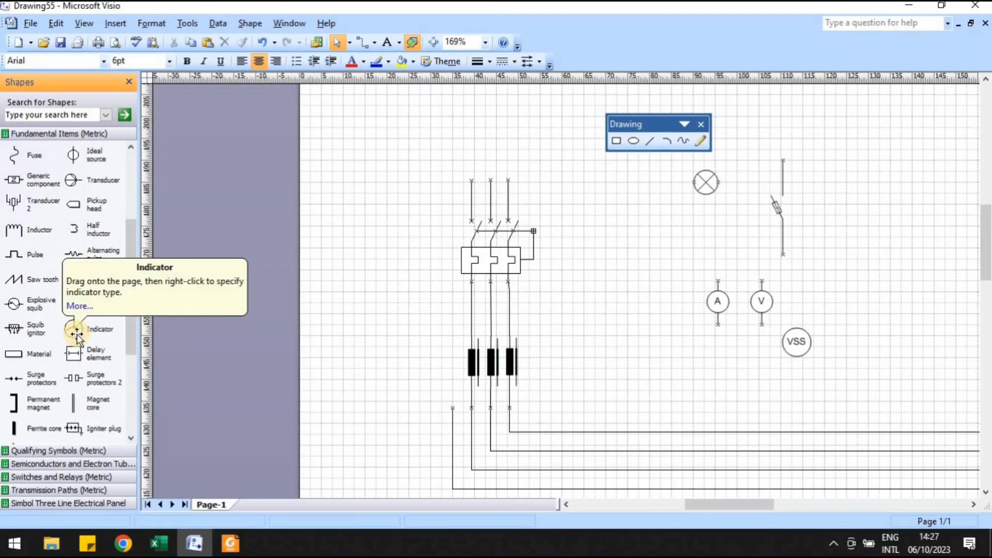
scroll(83, 341, "down", 1)
scroll(95, 354, "down", 3)
left_click(85, 464)
- Place an A ammeter to the right of the black-bar current transformer symbols
scroll(586, 288, "down", 2)
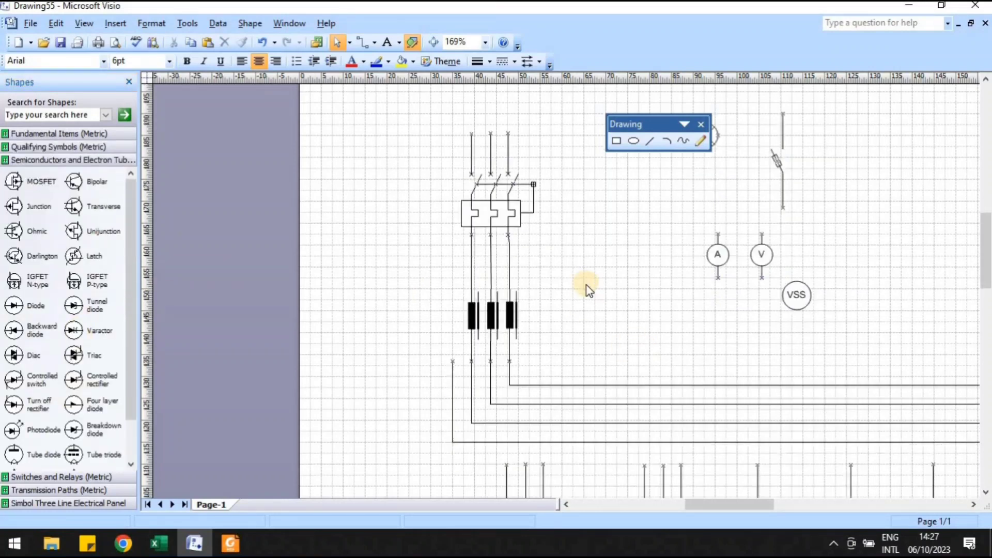
scroll(708, 278, "up", 2)
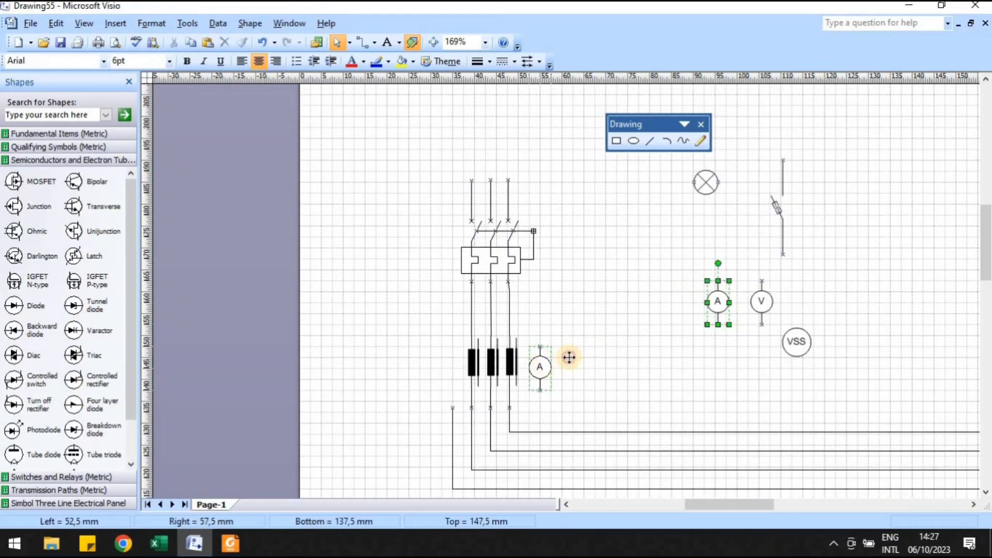
mouse_move(579, 356)
left_mouse_down()
mouse_move(692, 330)
mouse_move(815, 327)
left_mouse_up()
scroll(585, 368, "up", 5)
scroll(402, 233, "down", 2)
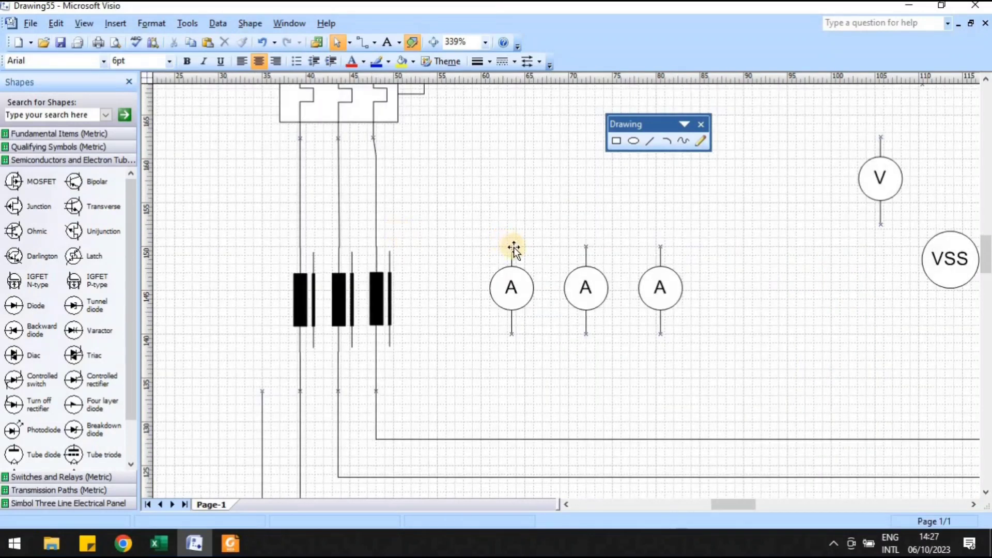
- Draw connectors from the first and middle ammeters' terminals to the black-bar leads
left_click(369, 44)
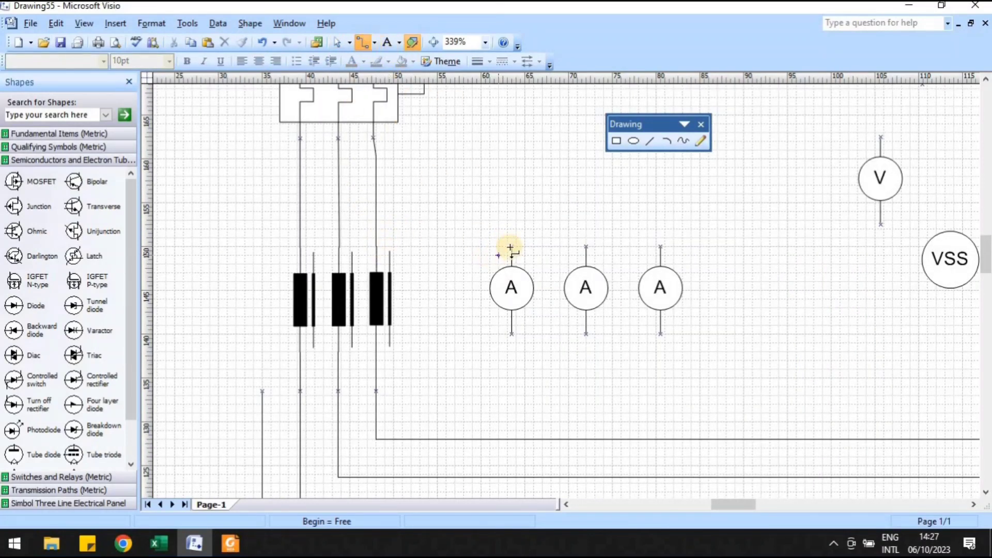
left_click_drag(511, 248, 405, 224)
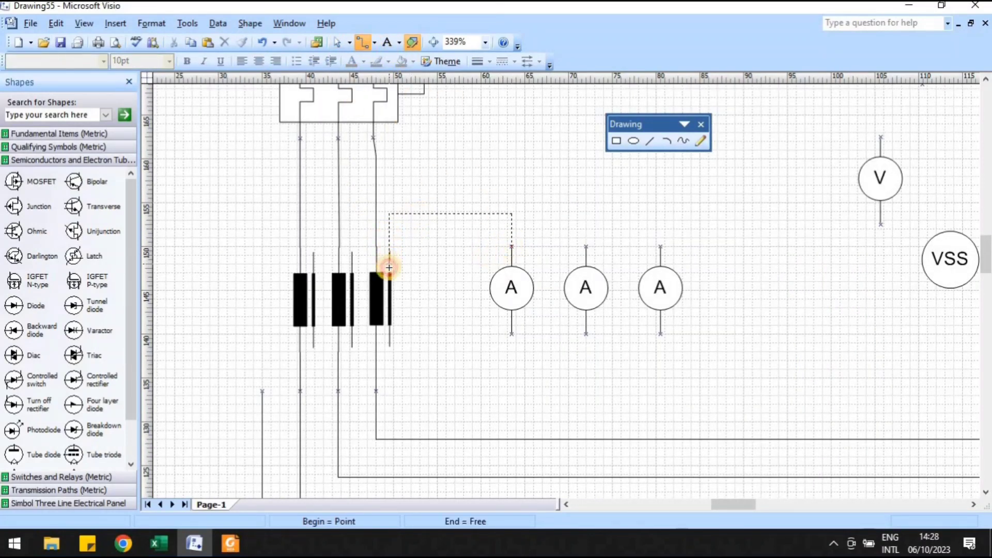
left_click_drag(389, 267, 389, 266)
scroll(436, 322, "up", 2)
left_click_drag(561, 342, 357, 327)
scroll(564, 354, "down", 2)
mouse_move(623, 243)
left_mouse_down()
mouse_move(391, 269)
mouse_move(393, 250)
mouse_move(390, 268)
left_mouse_up()
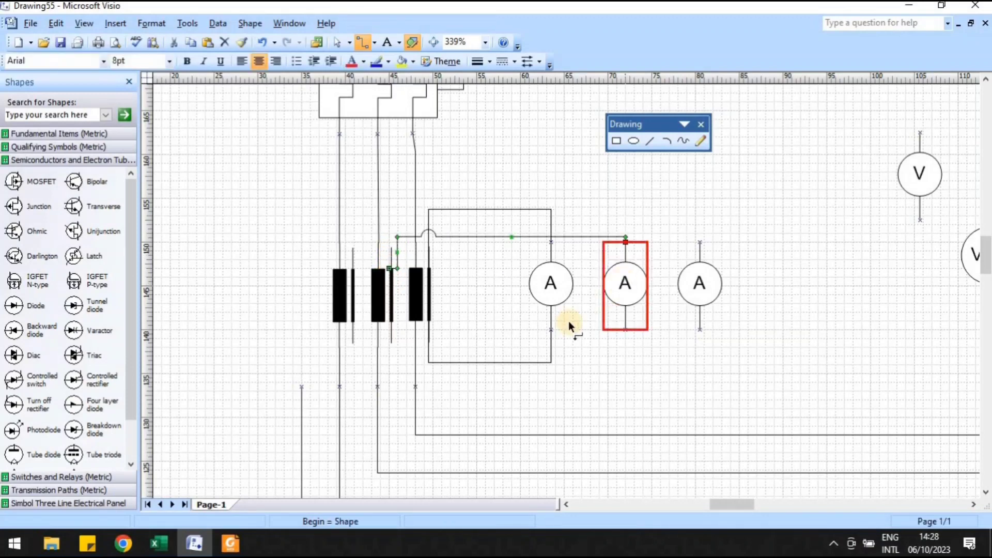
- Raise the connector's top run and align its vertical run onto the lead
left_click(339, 46)
left_click_drag(511, 236, 515, 193)
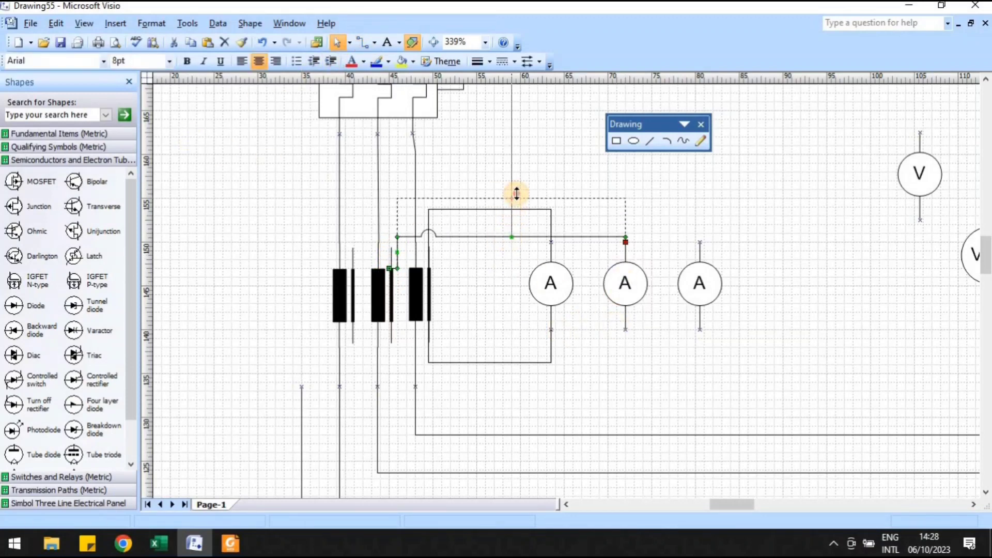
left_click(306, 196)
scroll(390, 225, "up", 2)
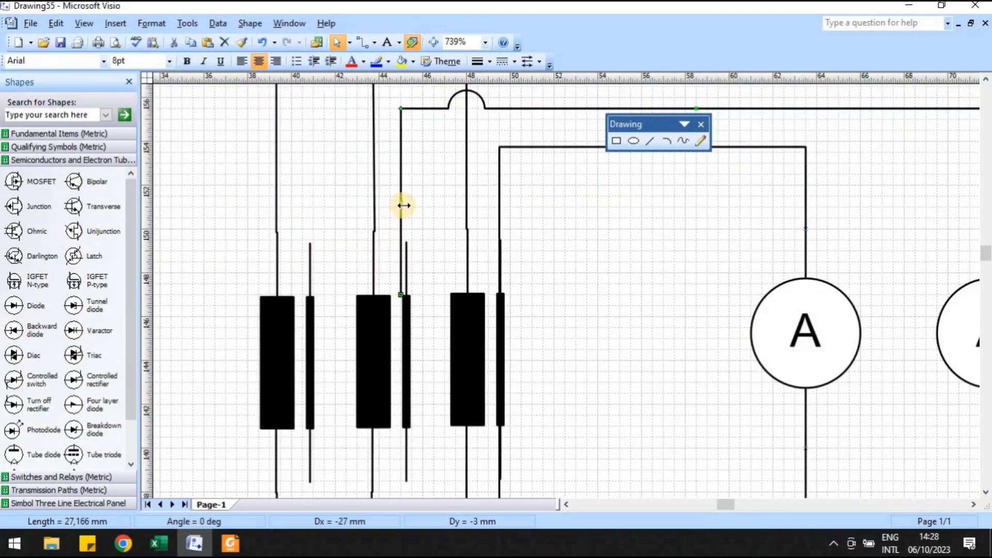
left_click_drag(403, 203, 405, 204)
scroll(527, 271, "down", 2)
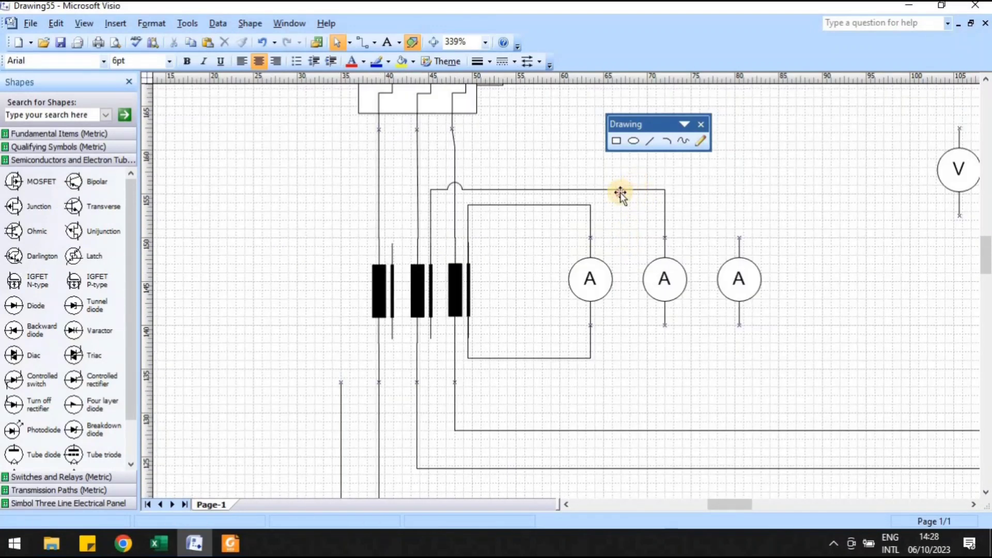
- Delete the unwanted duplicate connector segment and select the breaker above the leads
left_click_drag(620, 192, 629, 266)
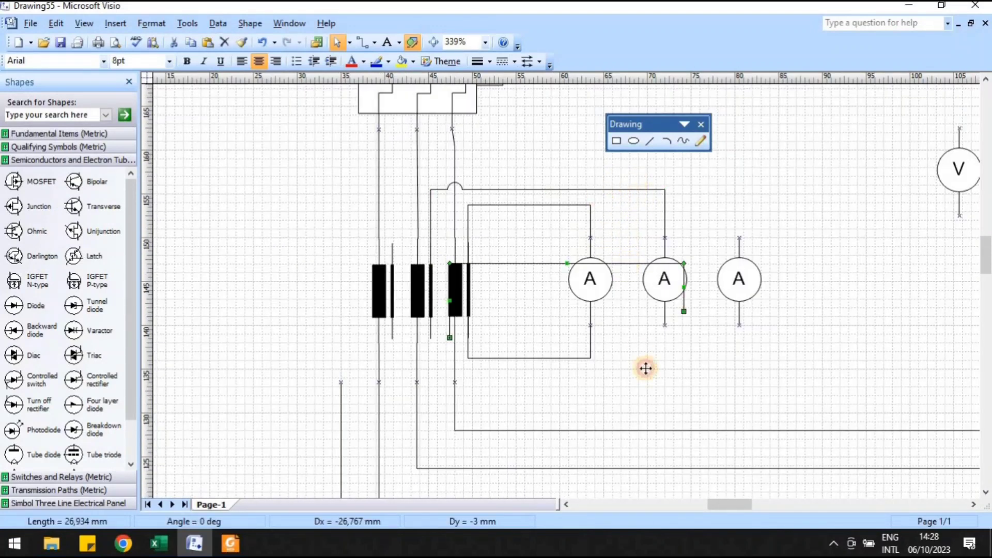
left_click_drag(646, 368, 649, 370)
key("Delete")
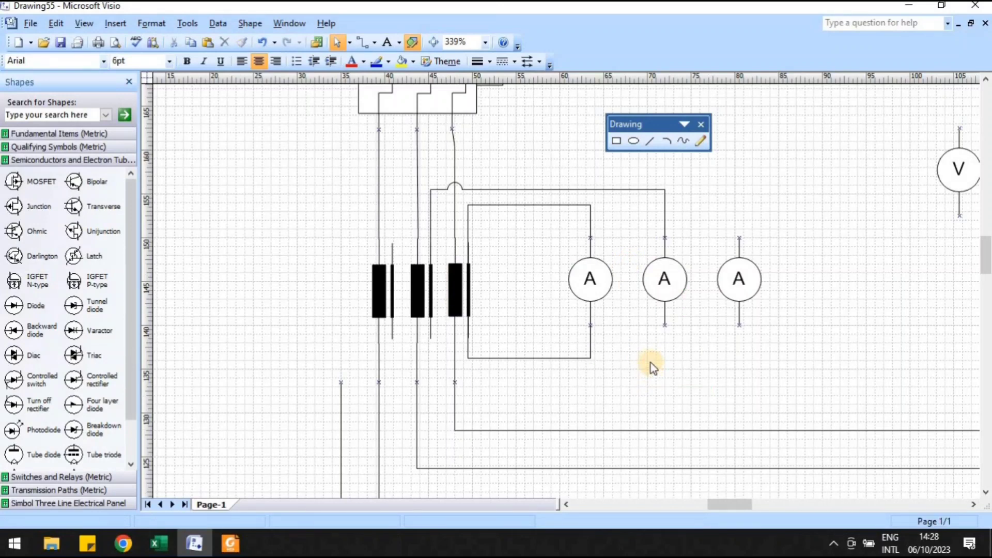
scroll(467, 344, "up", 3)
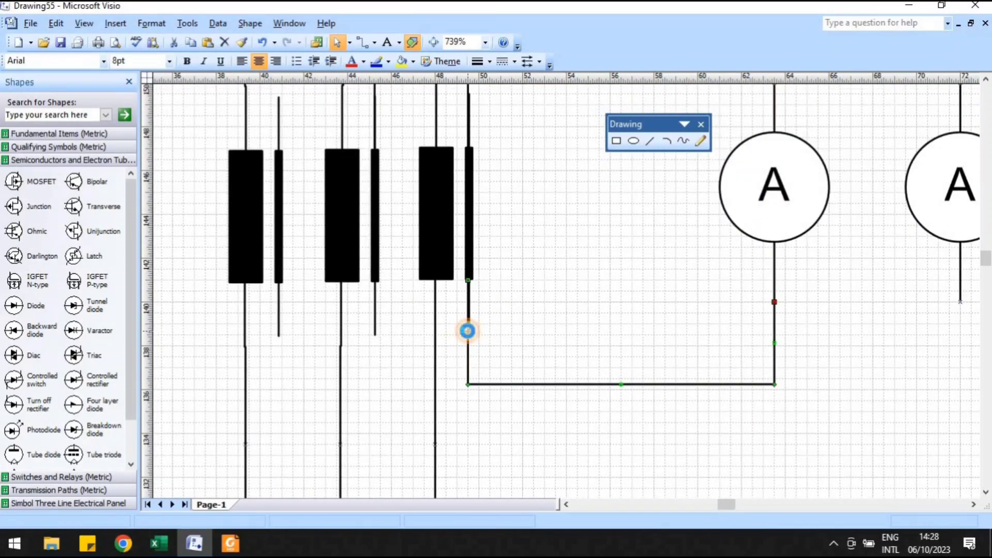
scroll(535, 329, "down", 3)
scroll(519, 246, "up", 2)
scroll(532, 250, "up", 3)
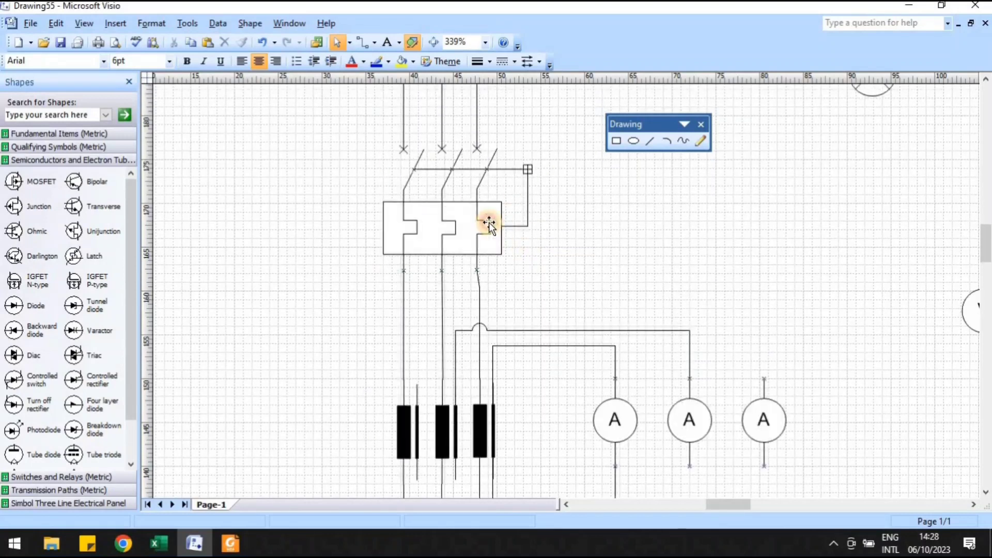
left_click(489, 223)
scroll(492, 215, "down", 2)
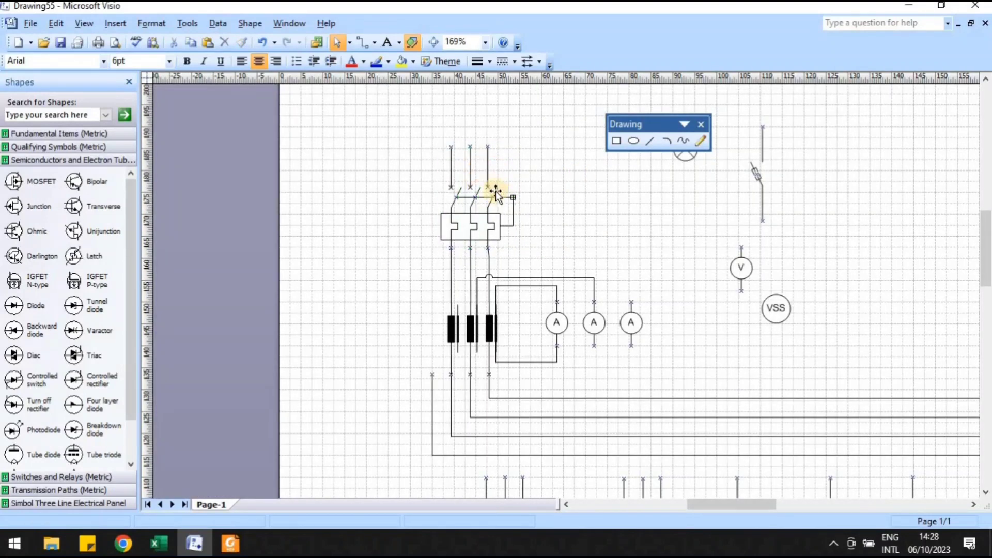
- Nudge the top breaker up slightly
left_click(487, 176)
key("ctrl+3")
scroll(720, 238, "up", 2)
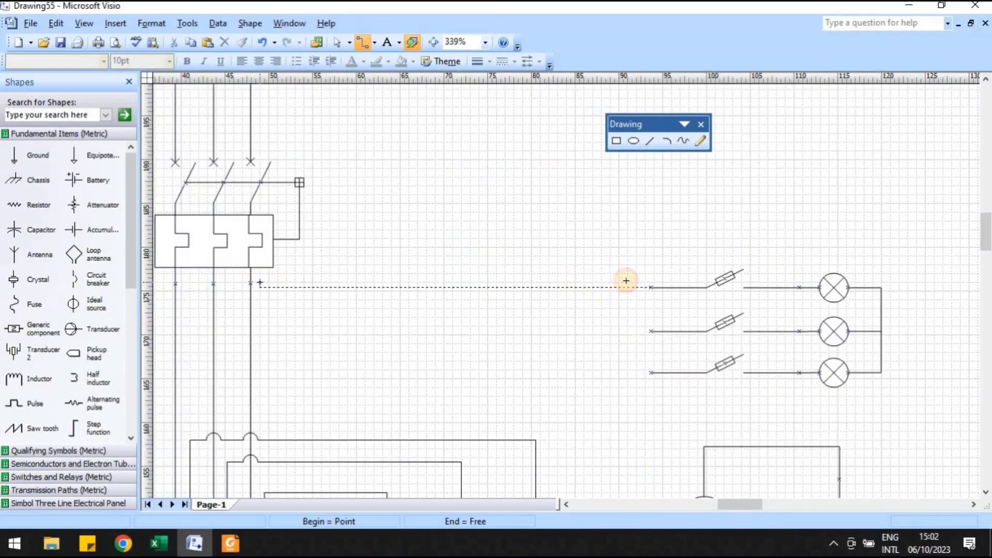
scroll(609, 292, "up", 3)
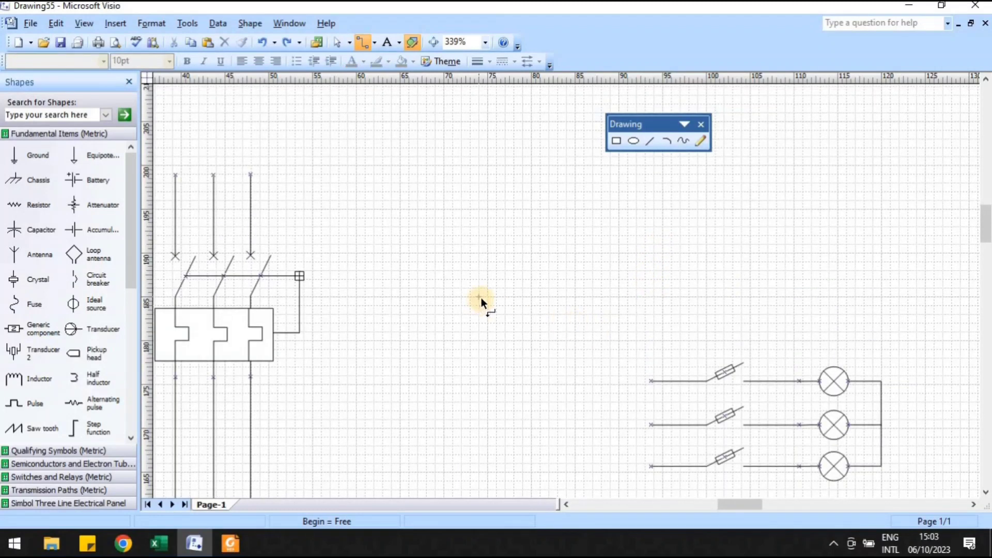
scroll(482, 302, "down", 4)
left_click(408, 292)
key("ctrl+1")
scroll(394, 295, "down", 3)
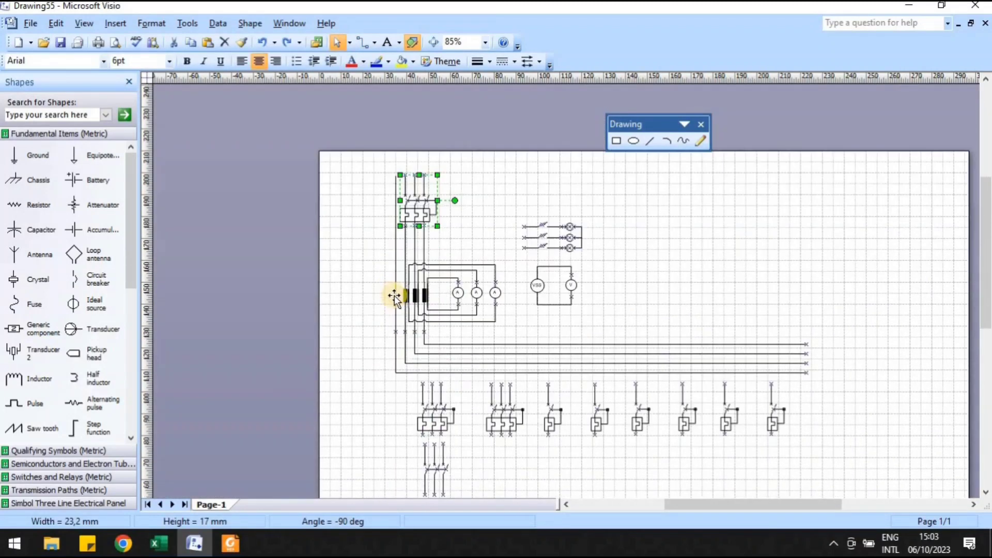
scroll(395, 295, "down", 2)
scroll(403, 270, "up", 2)
key("Up")
key("Up")
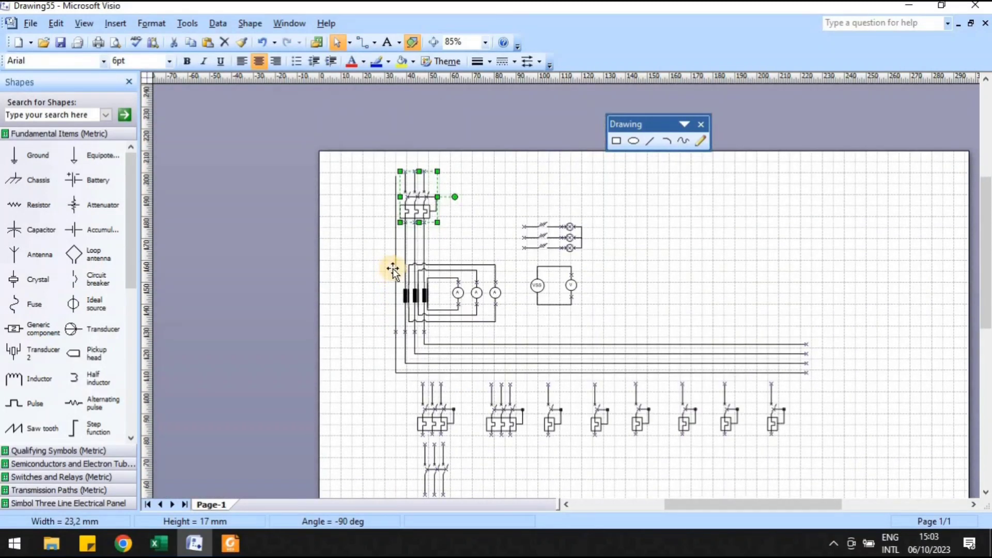
- Connect the top, middle and bottom fuse branches to the vertical supply lines
scroll(380, 233, "up", 2)
scroll(380, 232, "up", 3)
mouse_move(384, 215)
left_mouse_down()
mouse_move(442, 187)
mouse_move(383, 186)
left_mouse_up()
scroll(321, 206, "down", 5)
scroll(657, 253, "up", 4)
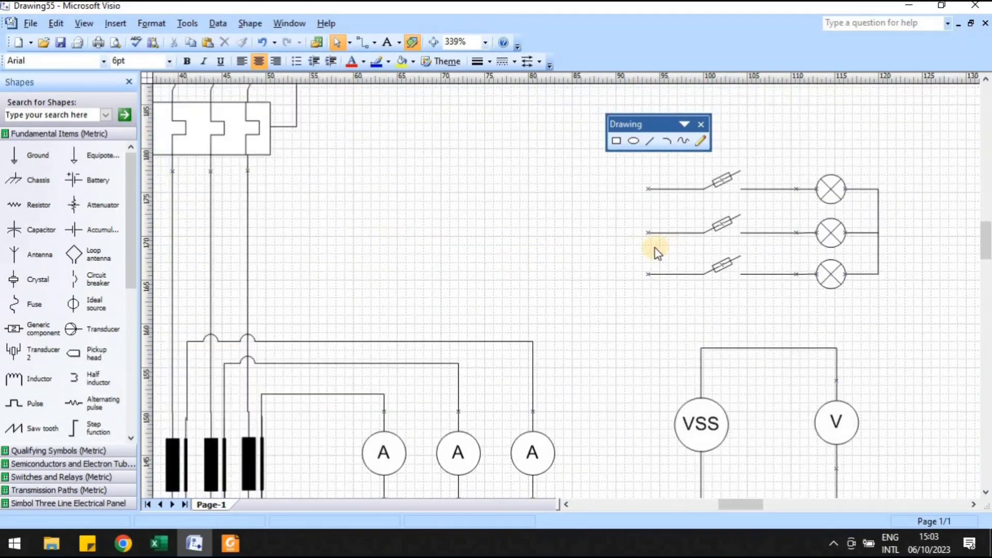
mouse_move(648, 188)
left_mouse_down()
mouse_move(380, 199)
mouse_move(248, 184)
left_mouse_up()
left_click_drag(648, 232, 211, 231)
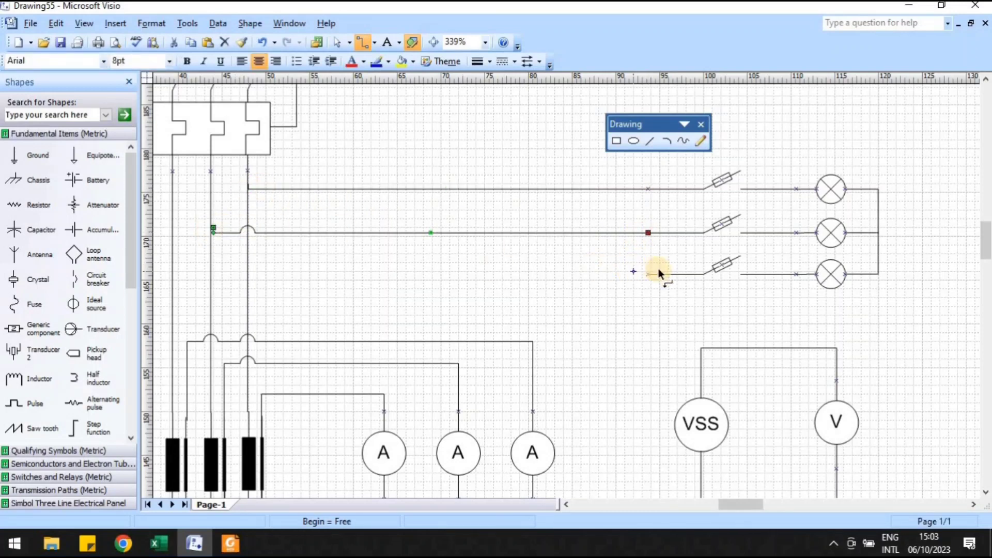
left_click_drag(648, 274, 169, 272)
- Undo the bottom, middle and top fuse connections
scroll(235, 297, "down", 3)
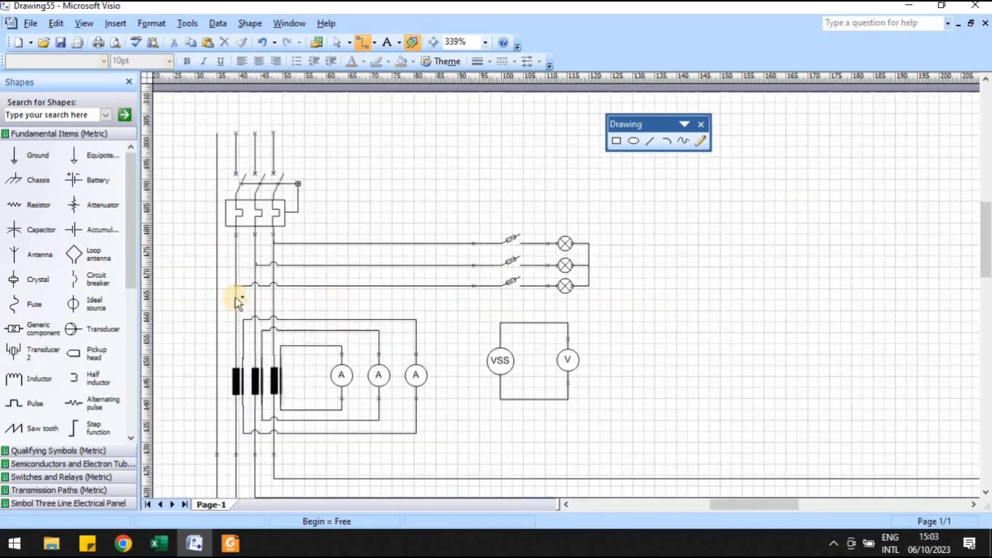
scroll(255, 282, "up", 6)
key("ctrl+z")
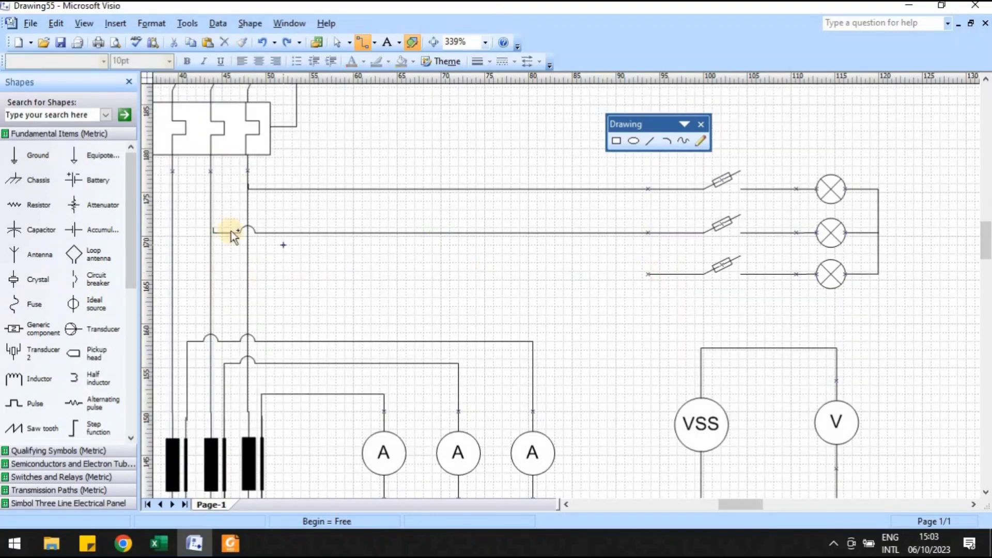
key("ctrl+z")
key("ctrl+z")
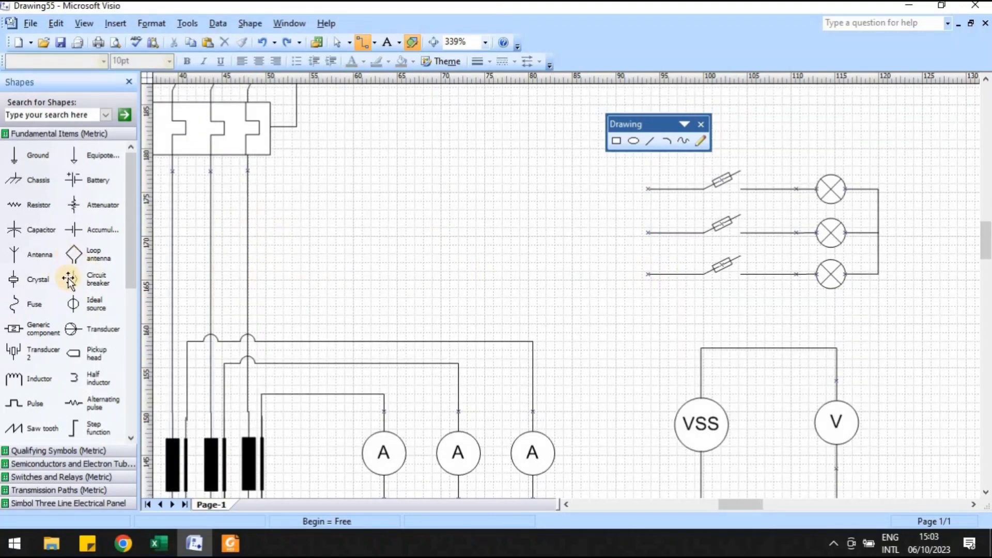
- Drop a Junction from Transmission Paths onto the right incoming phase line
scroll(68, 361, "down", 3)
left_click(67, 455)
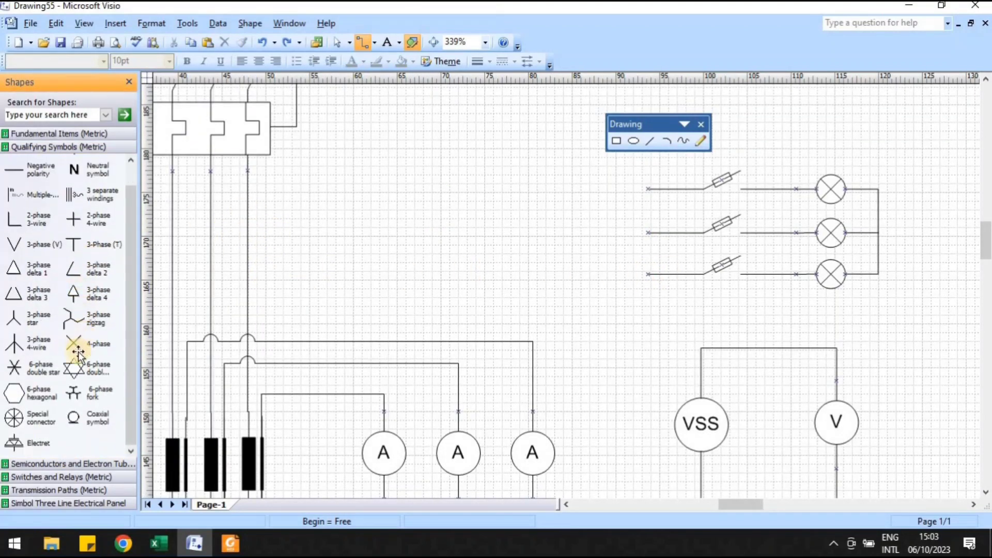
left_click(72, 464)
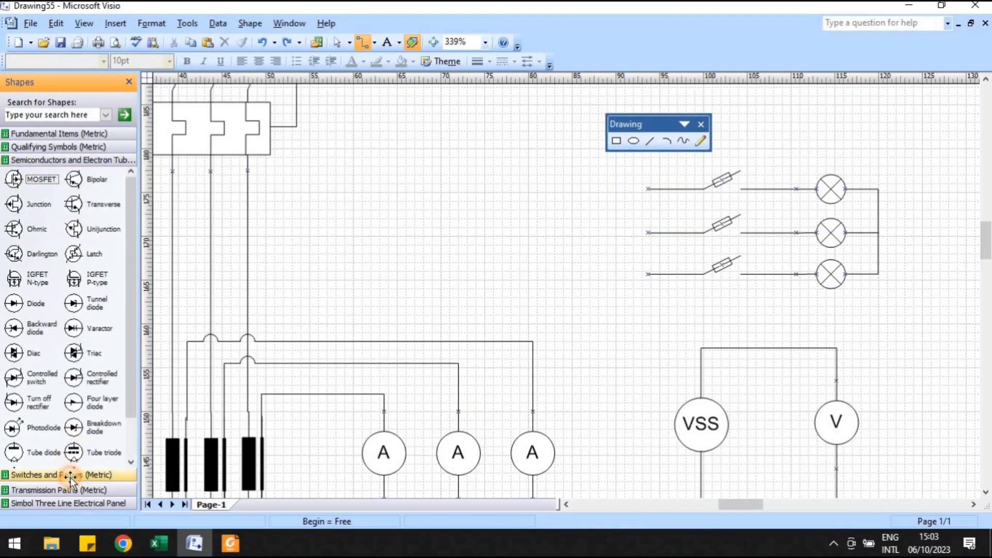
left_click(70, 476)
left_click(62, 491)
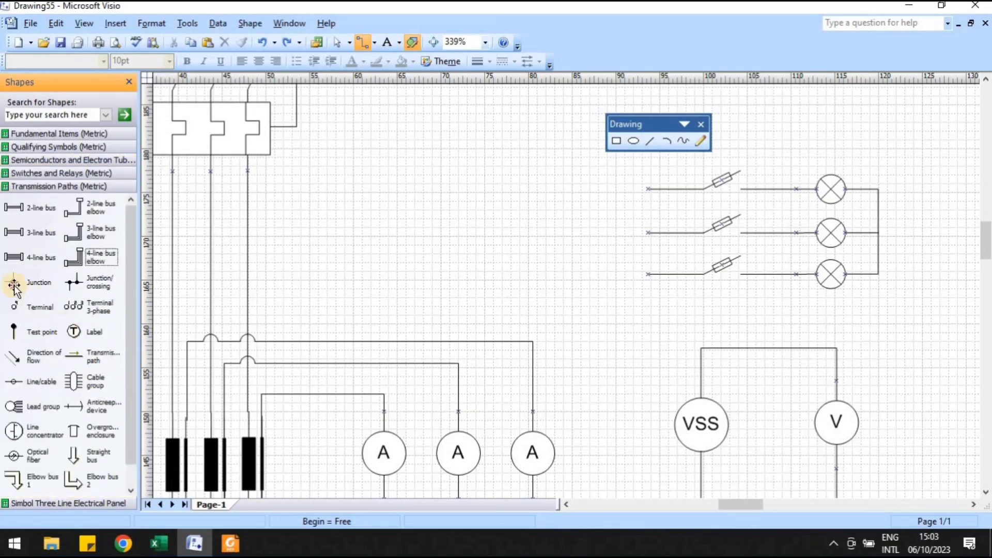
mouse_move(17, 287)
left_mouse_down()
mouse_move(284, 236)
mouse_move(248, 201)
left_mouse_up()
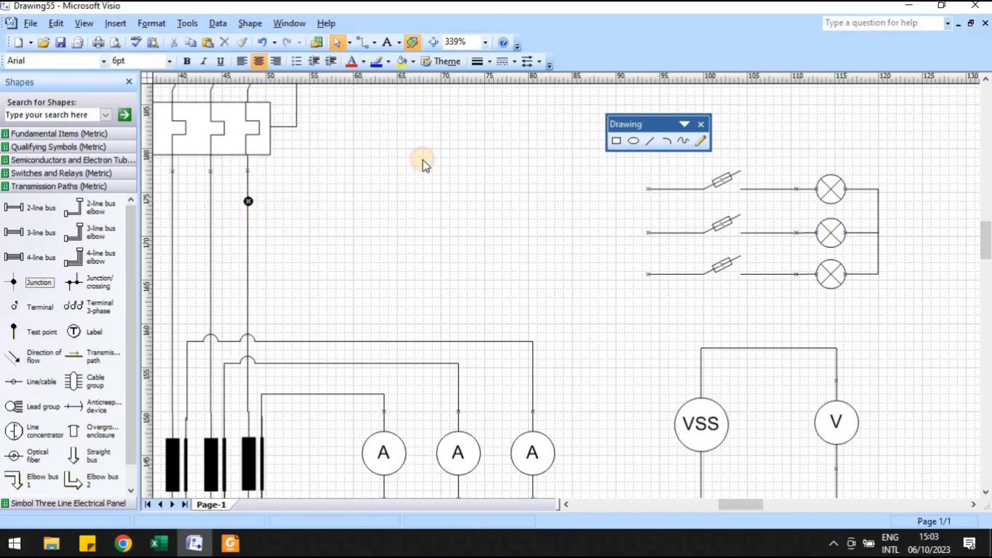
- Draw a connector from the junction to the top fuse branch
left_click(364, 43)
left_click_drag(648, 189, 248, 201)
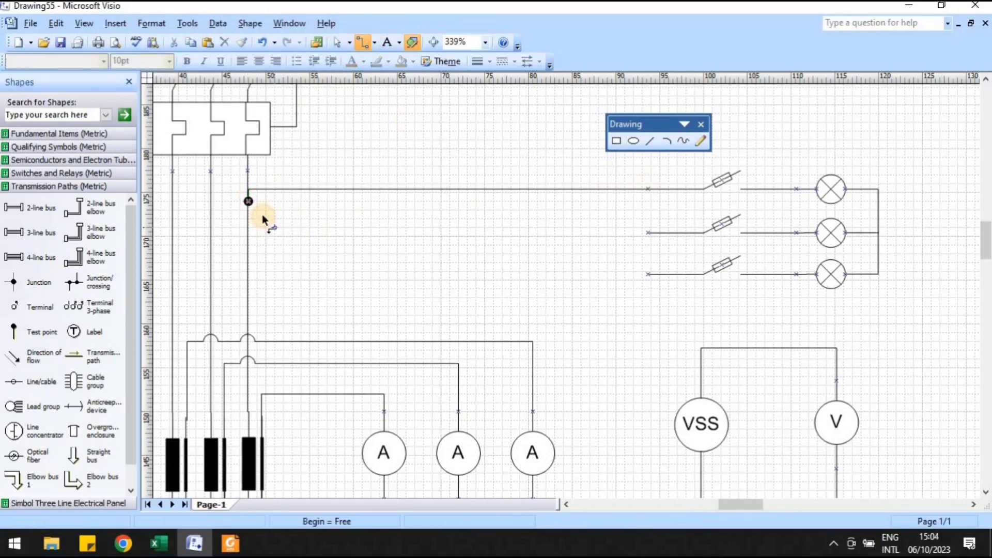
left_click(336, 44)
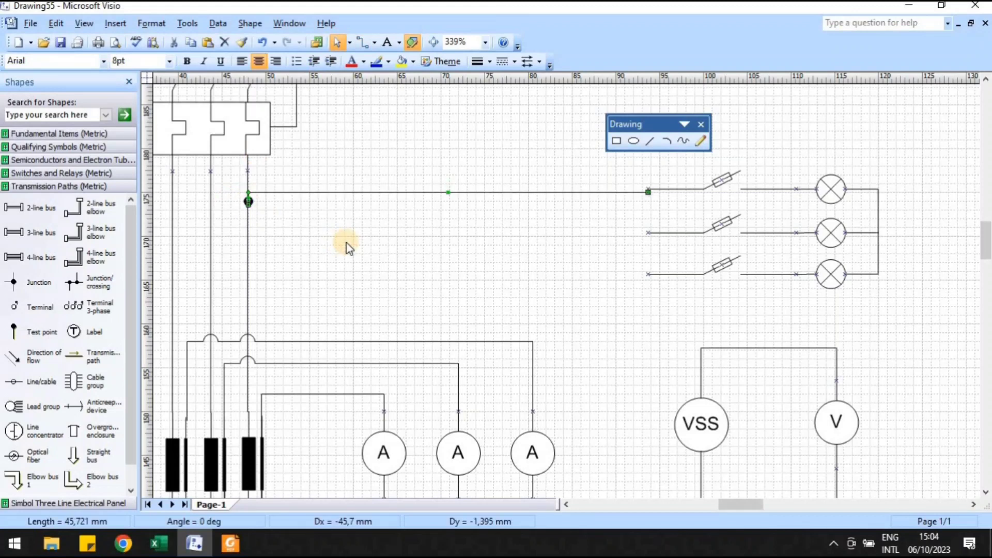
- Align the junction with the top fuse line and glue the line end onto it
scroll(325, 282, "up", 5)
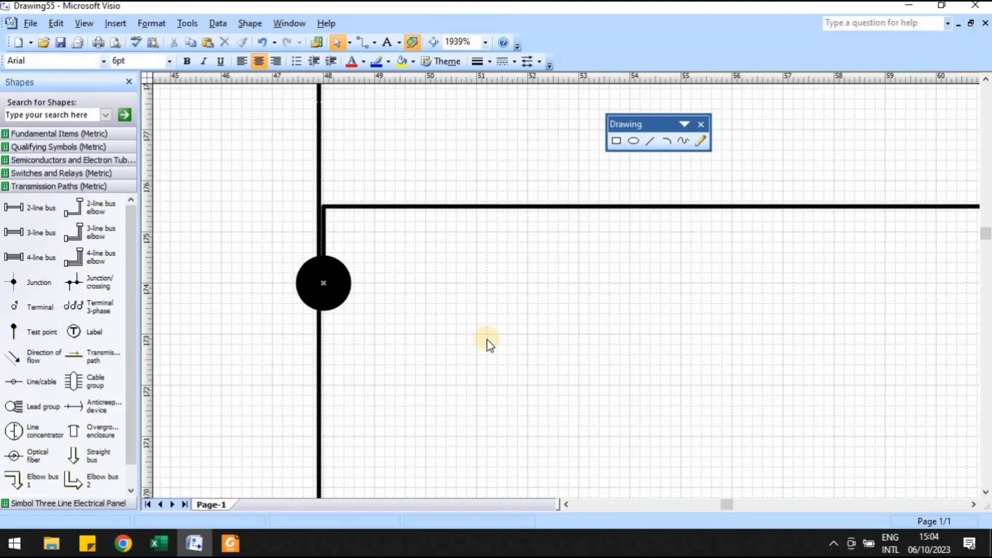
scroll(486, 343, "up", 3)
left_click_drag(344, 417, 337, 346)
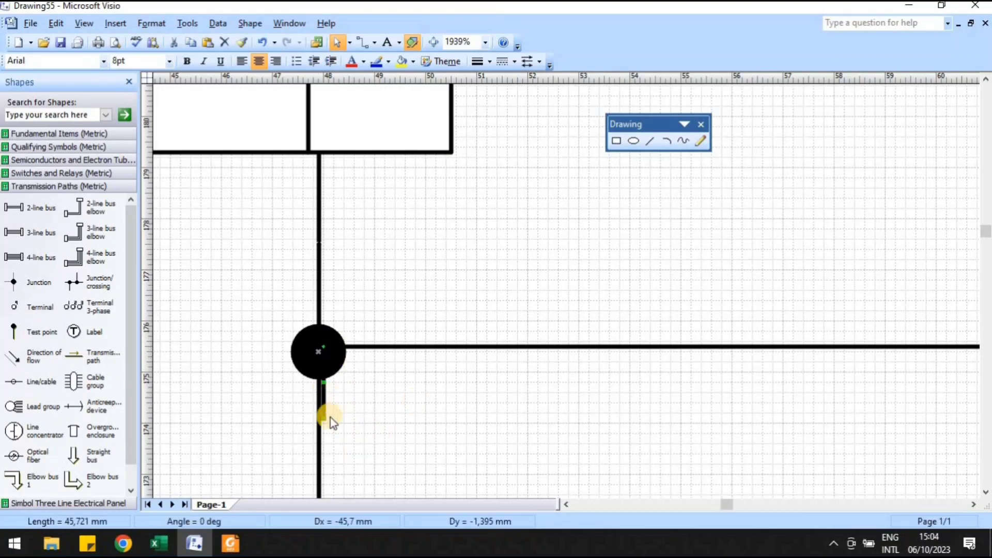
left_click_drag(321, 394, 321, 350)
scroll(352, 351, "down", 2)
scroll(352, 351, "down", 5)
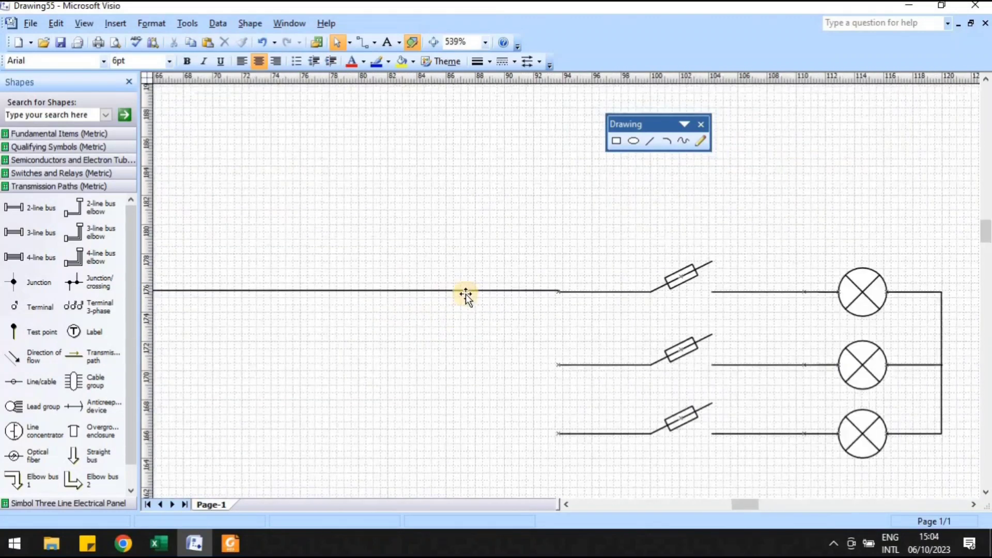
- Select the lamps together with the top, middle and bottom fuse rows, then clear the selection
left_click(682, 279)
scroll(711, 374, "down", 2)
left_click_drag(568, 216, 941, 474)
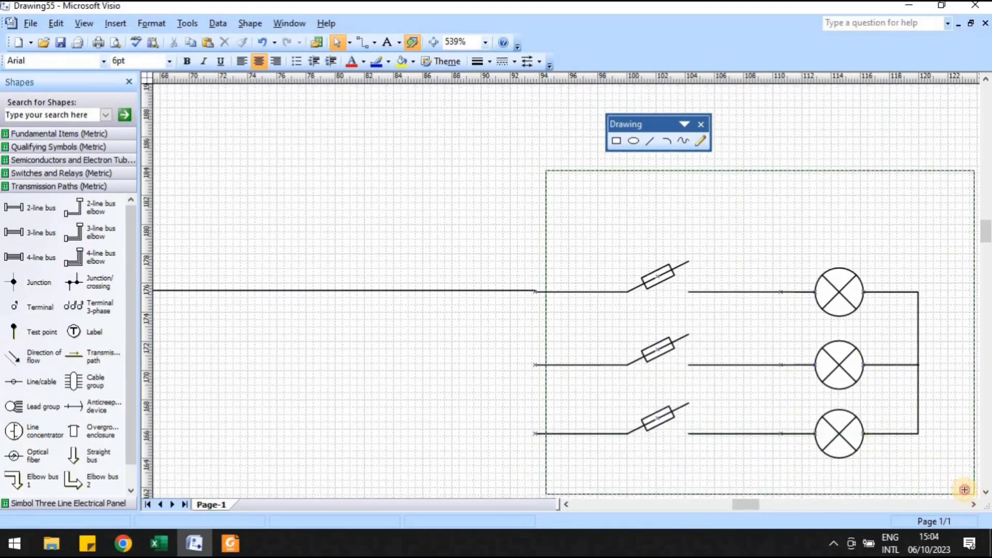
left_click(648, 415, "shift")
left_click(650, 356, "shift")
left_click(648, 285, "shift")
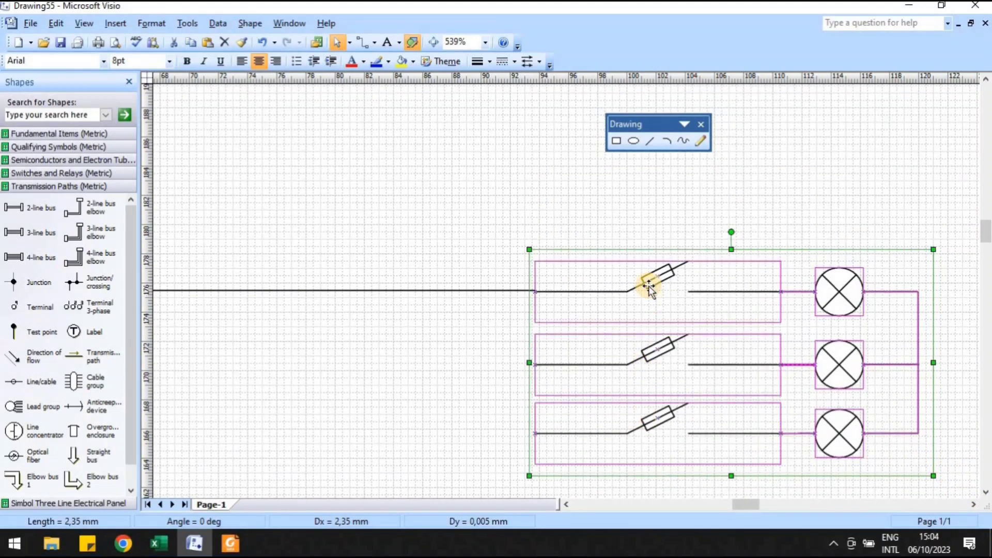
left_click(349, 356)
scroll(526, 288, "down", 5)
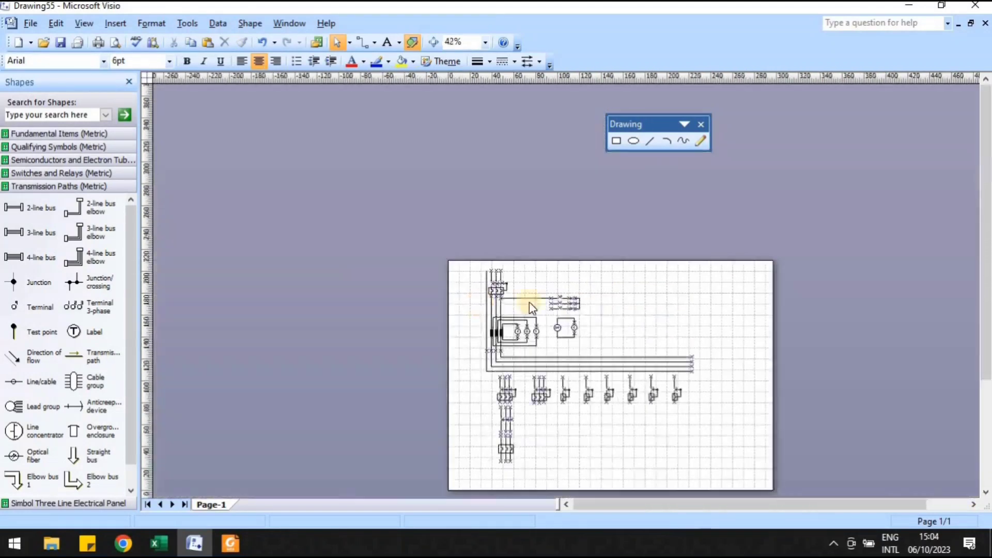
scroll(649, 310, "up", 3)
scroll(681, 272, "up", 2)
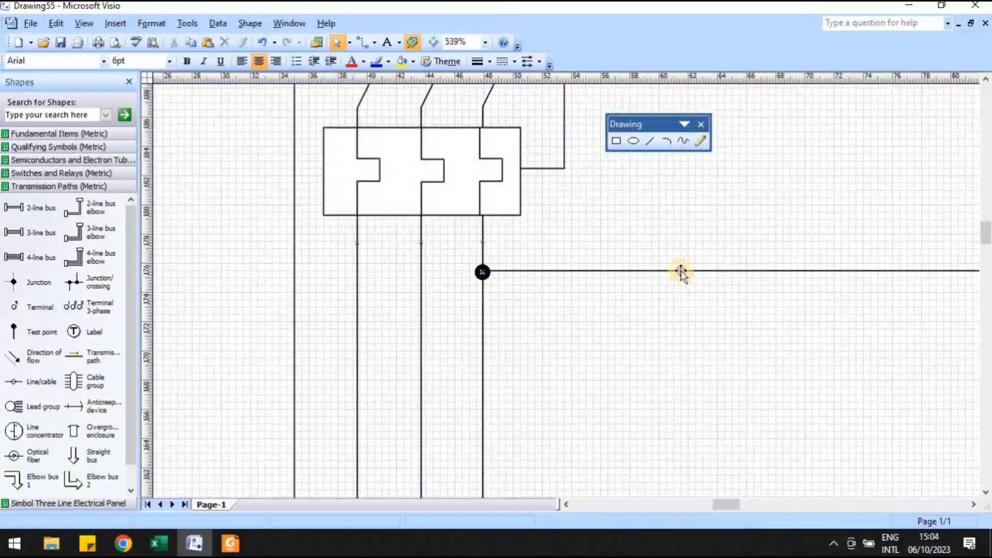
- Reroute the line from the junction so it extends to the middle fuse branch
left_click(483, 270)
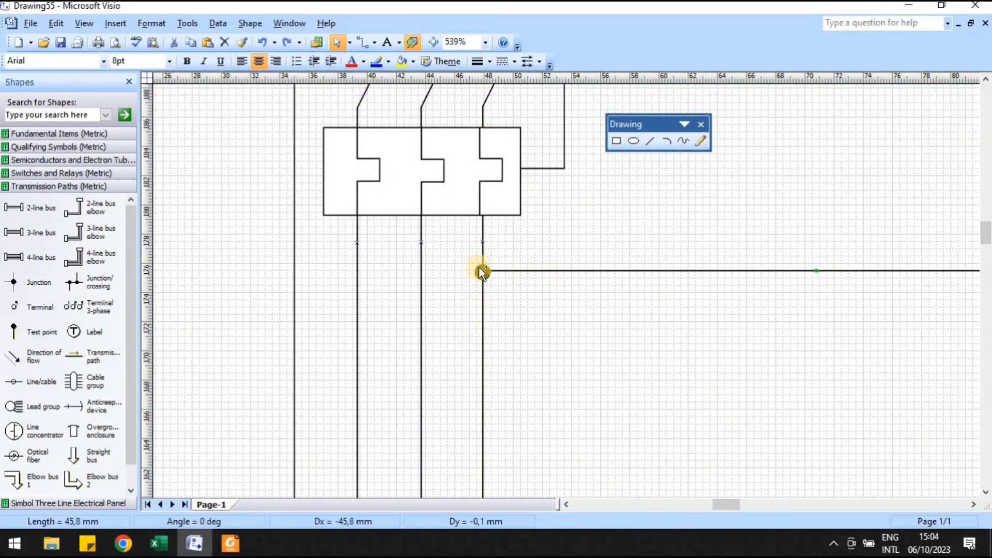
scroll(483, 270, "up", 4)
left_click_drag(509, 308, 505, 348)
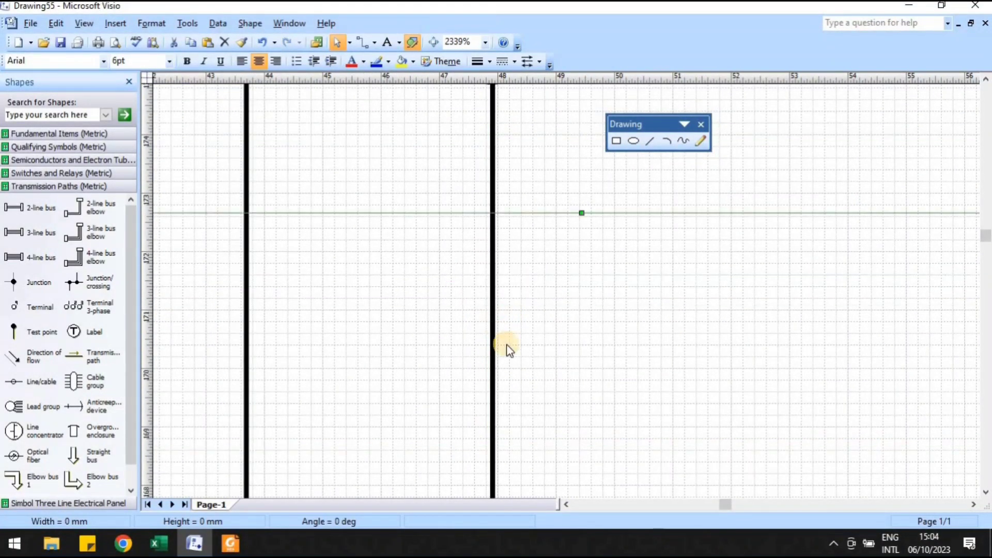
scroll(410, 276, "down", 3)
scroll(369, 266, "down", 2)
scroll(534, 320, "up", 3)
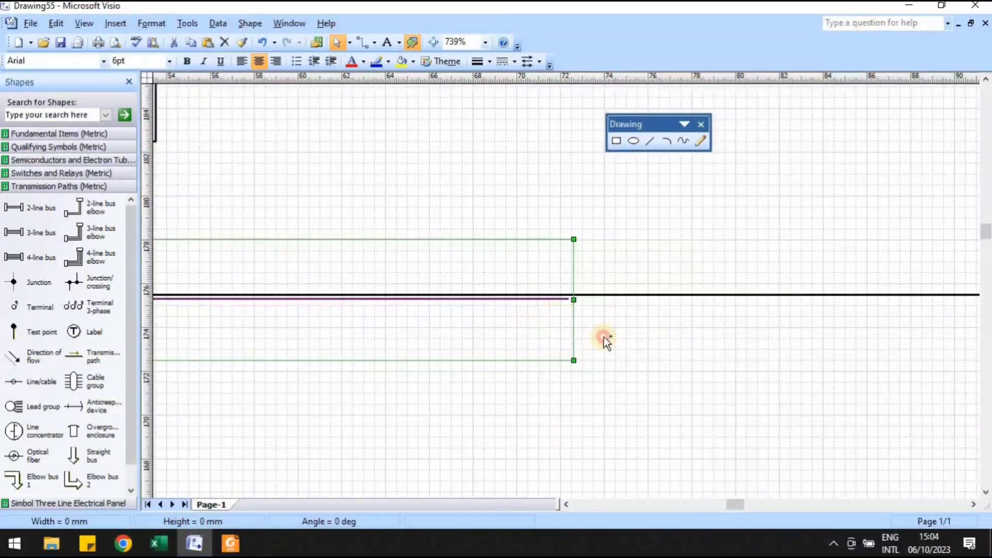
left_click_drag(606, 341, 793, 399)
scroll(792, 398, "down", 3)
left_click_drag(672, 364, 749, 364)
scroll(773, 386, "up", 2)
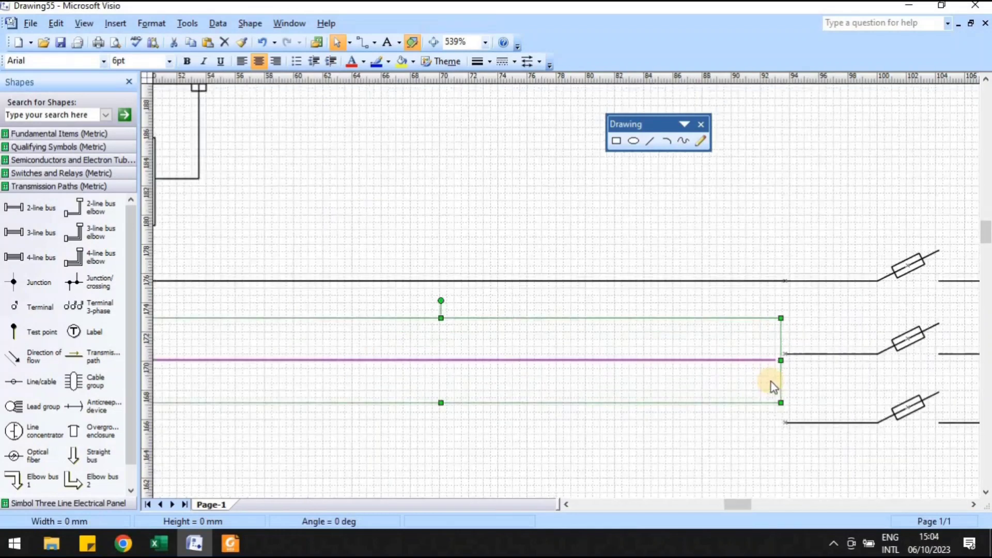
scroll(773, 386, "up", 1)
left_click(775, 328)
scroll(399, 360, "up", 3)
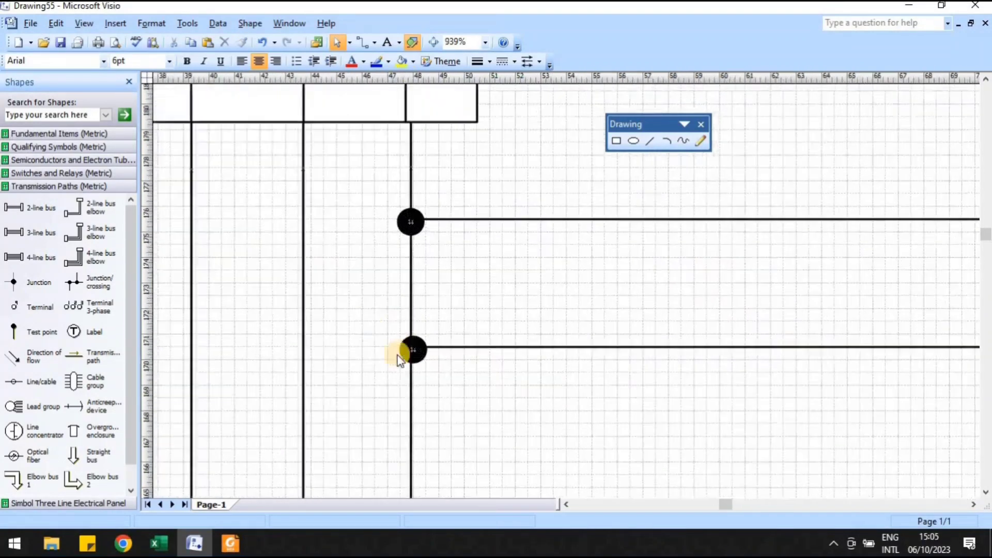
- Shift the lower junction left onto the neighbouring phase line
left_click(399, 360)
scroll(400, 360, "up", 1)
key("Left")
key("Left")
key("Left")
key("Left")
key("Left")
key("Left")
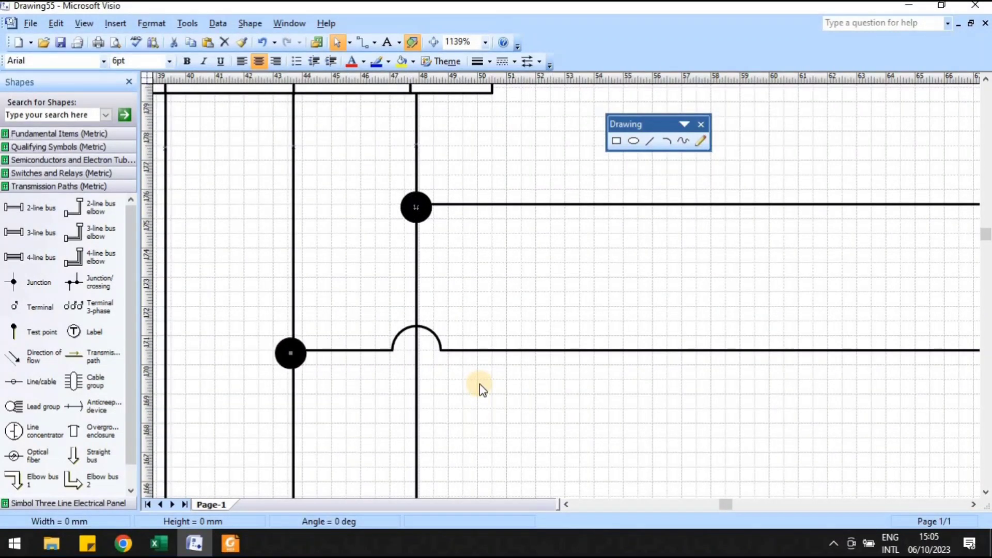
left_click(513, 350)
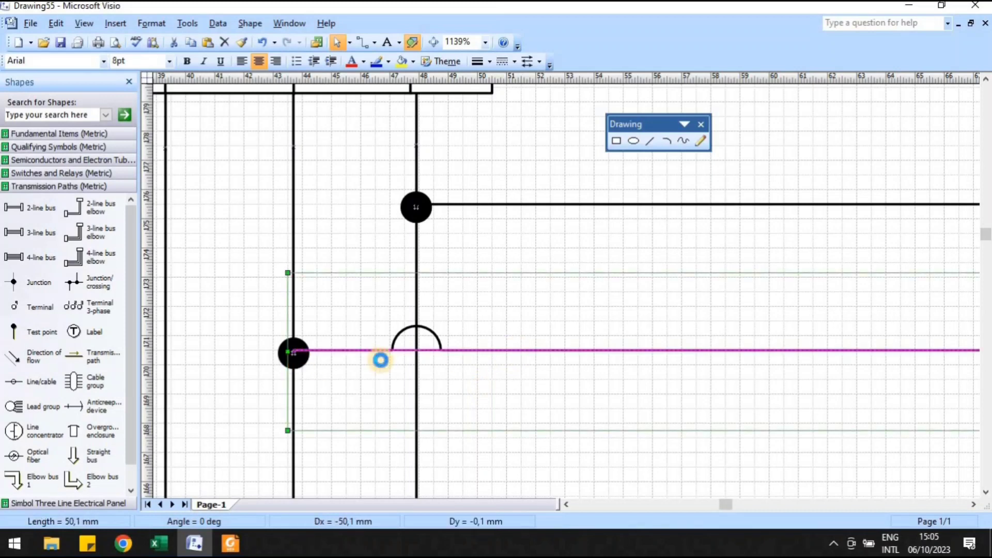
scroll(403, 351, "down", 1)
scroll(464, 331, "down", 1)
scroll(521, 325, "down", 3)
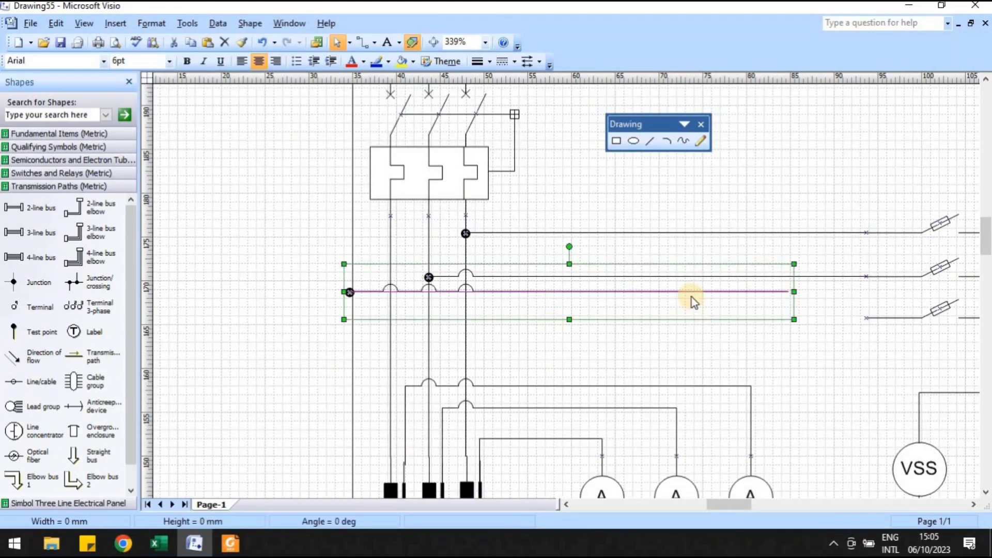
- Move the line down and connect the bottom fuse branch to its end
left_click_drag(715, 319, 718, 353)
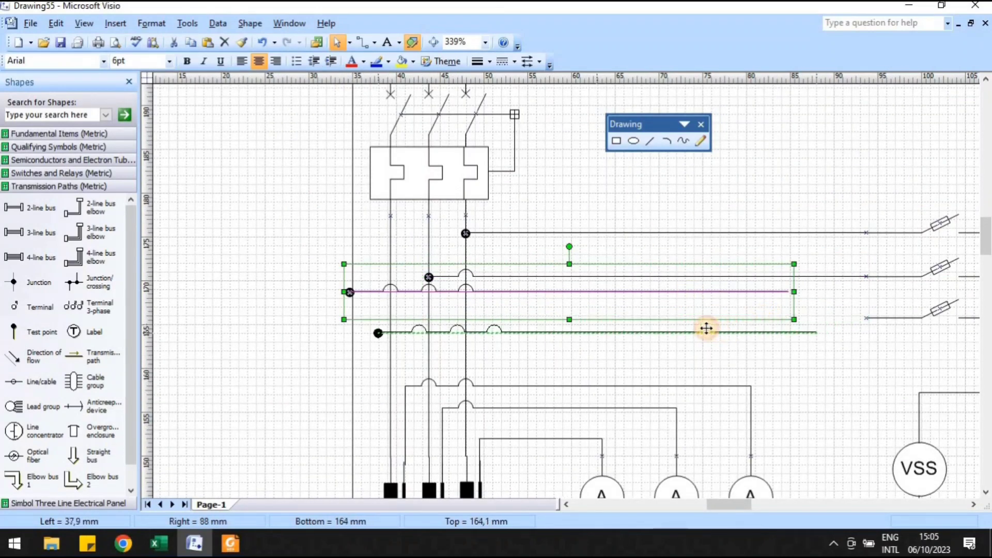
scroll(813, 333, "up", 1)
scroll(813, 334, "up", 1)
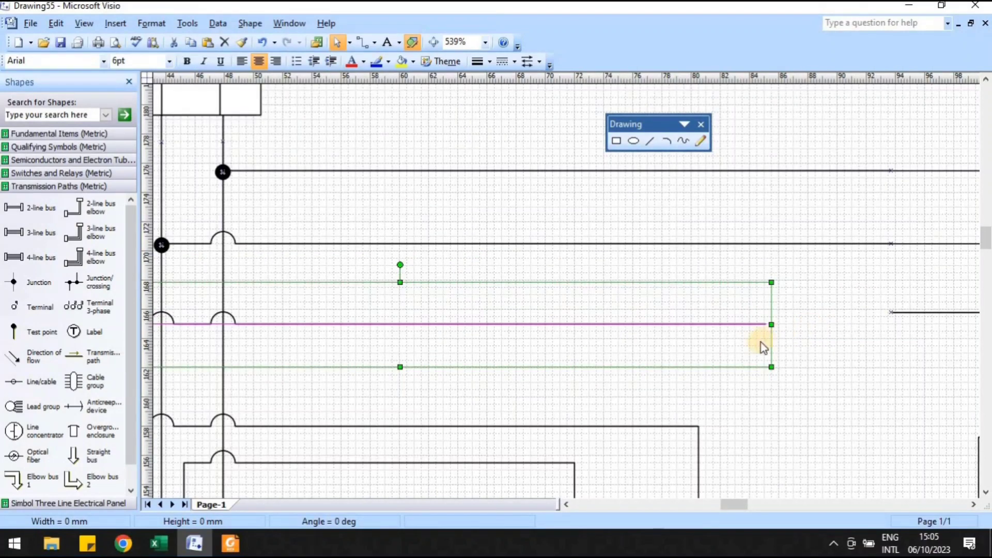
left_click(362, 44)
left_click_drag(891, 312, 733, 340)
scroll(732, 337, "down", 4)
scroll(669, 337, "up", 2)
- Delete the misplaced bottom horizontal line
key("ctrl+1")
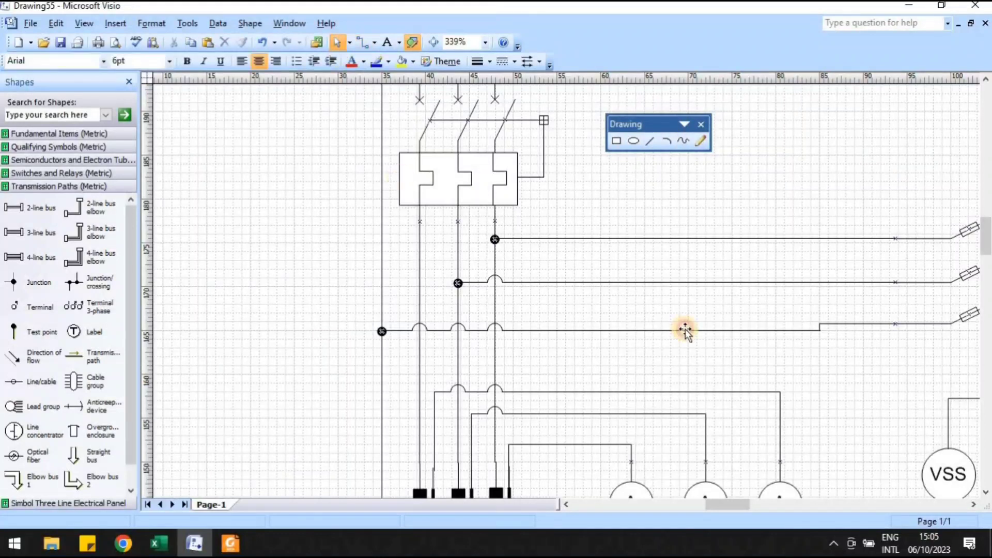
left_click(685, 330)
key("Up")
key("Up")
key("Up")
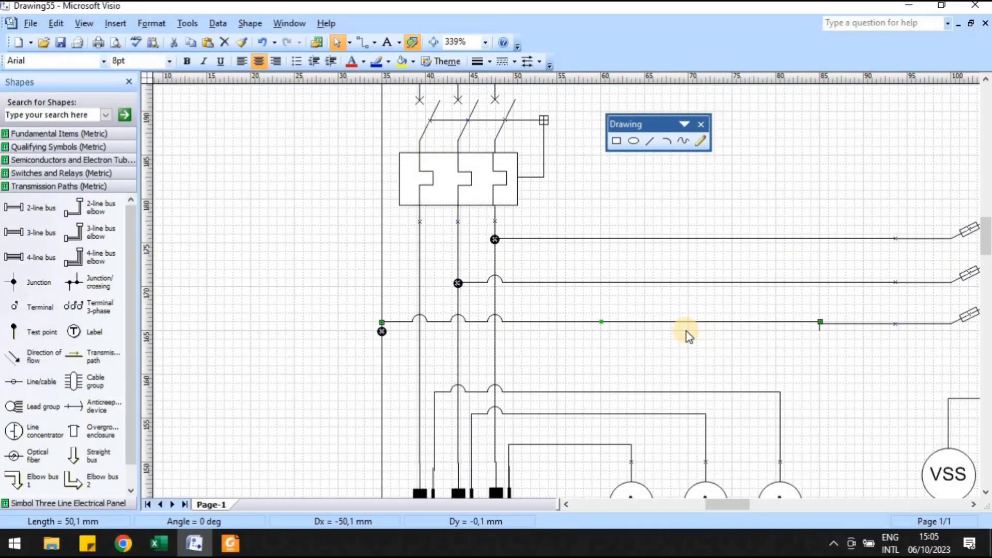
key("Delete")
- Draw a connector from the leftmost junction to the bottom fuse branch
left_click(365, 45)
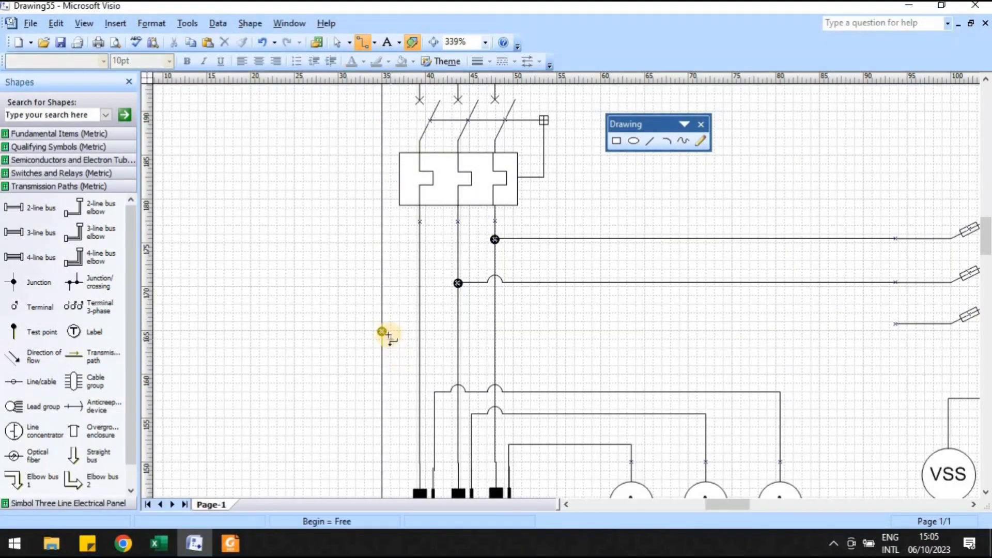
left_click_drag(382, 327, 895, 324)
left_click(337, 42)
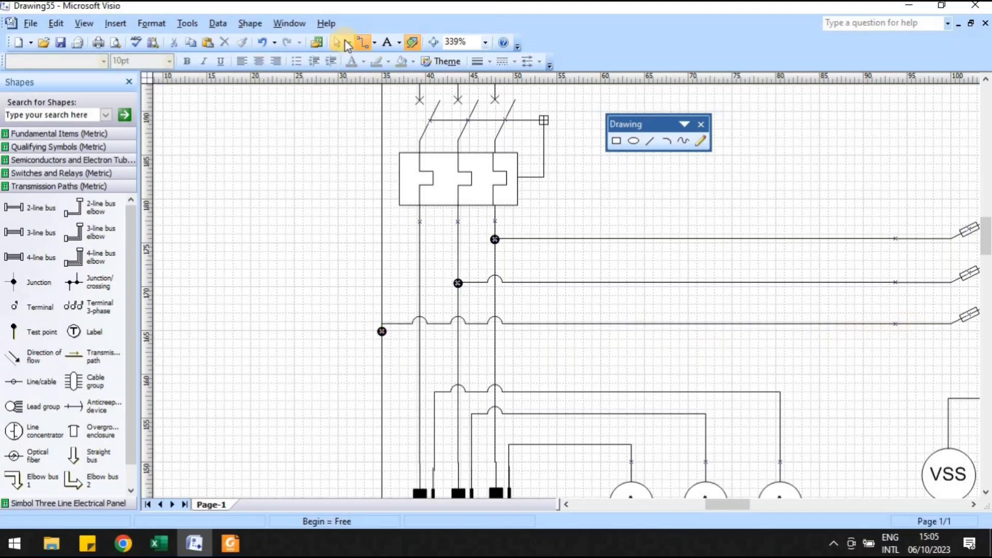
scroll(408, 336, "up", 2, "ctrl")
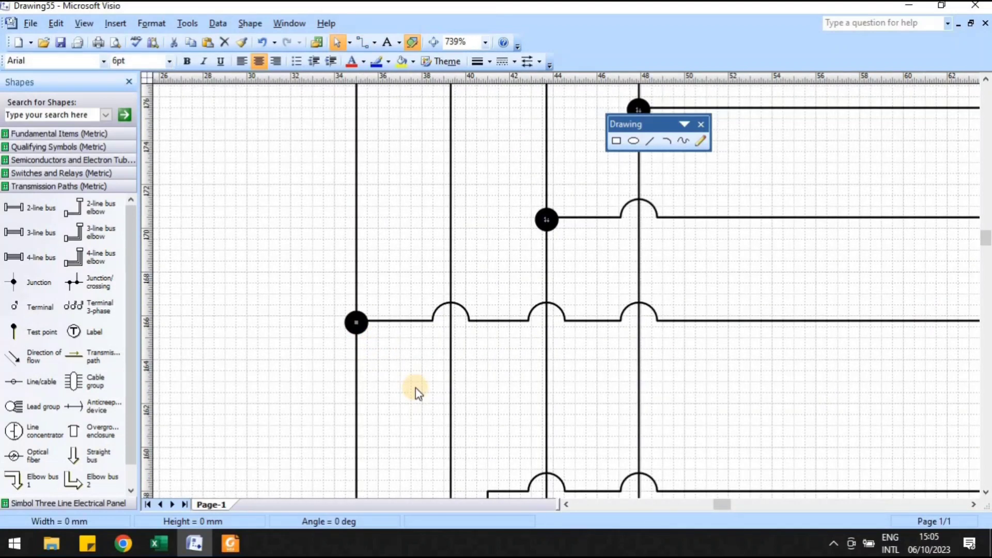
scroll(467, 308, "down", 2, "ctrl")
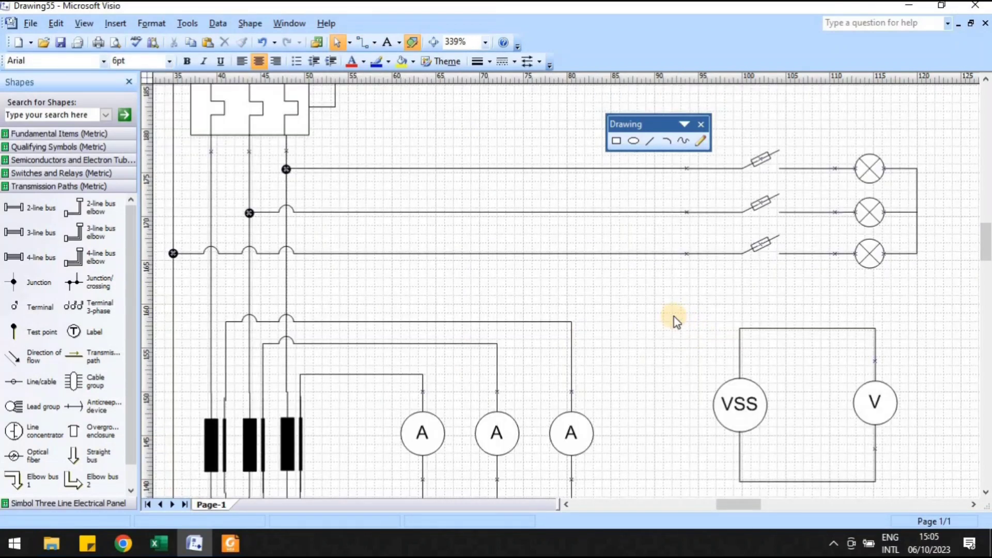
scroll(744, 294, "down", 1, "ctrl")
scroll(731, 277, "up", 1, "ctrl")
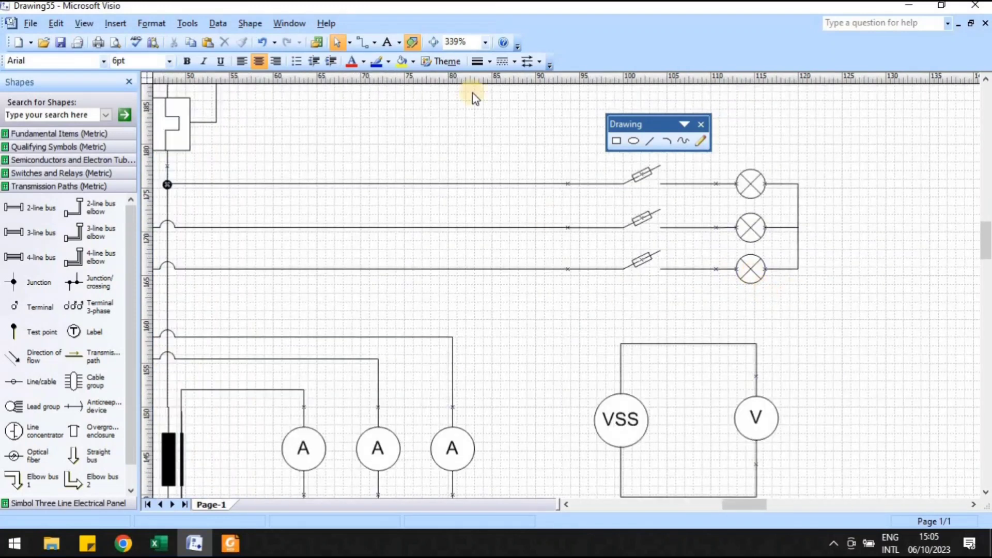
scroll(402, 251, "down", 2, "ctrl")
scroll(404, 251, "up", 2, "ctrl")
scroll(417, 258, "up", 2)
scroll(670, 312, "down", 1)
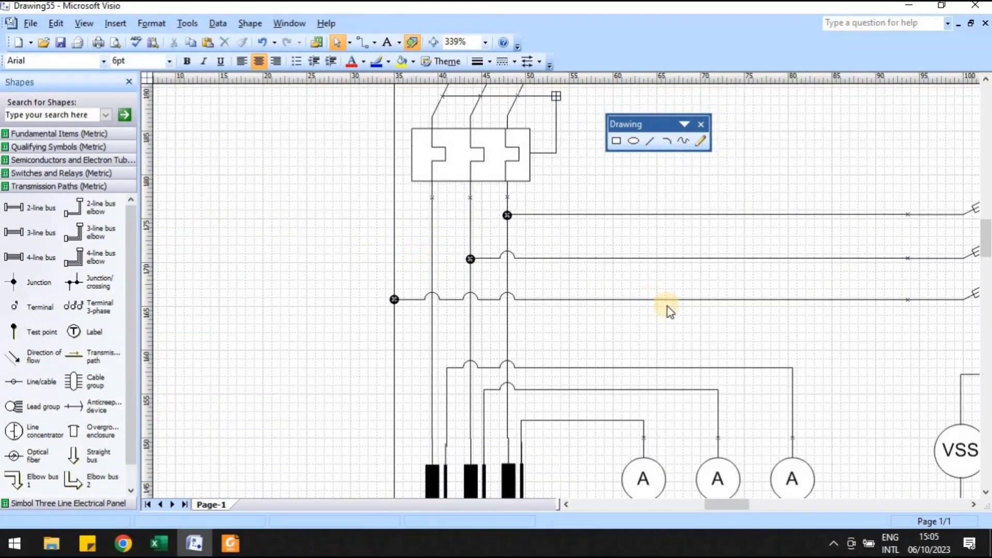
scroll(410, 305, "up", 2, "ctrl")
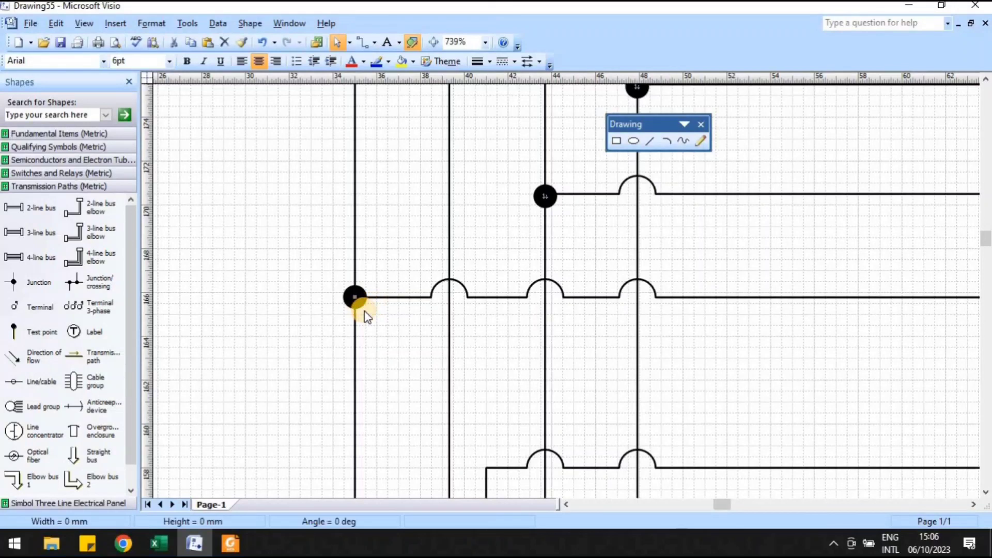
- Copy a junction onto the next crossing, delete the old lower wire, and lower the left junction
left_click_drag(560, 322, 451, 307)
left_click(769, 296)
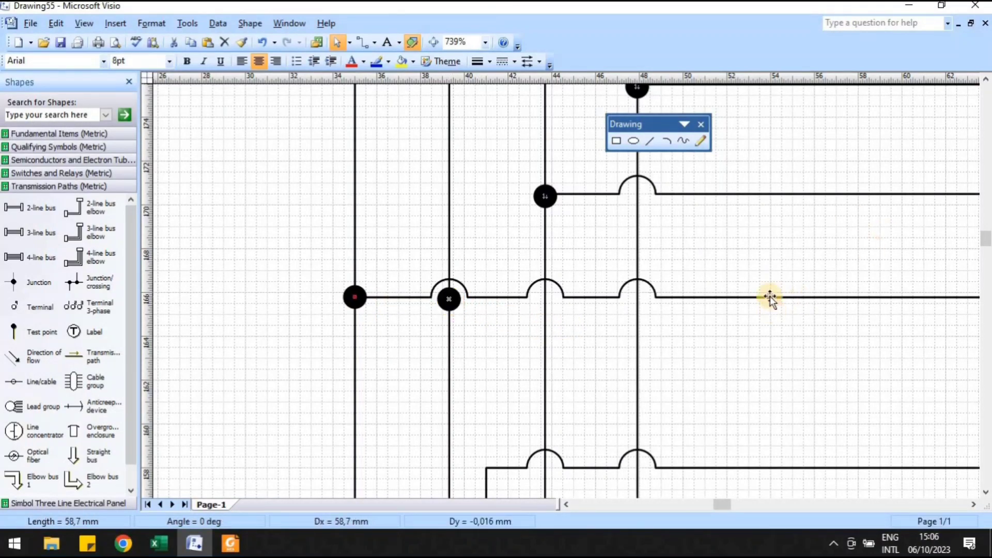
scroll(671, 310, "right", 3)
key("Delete")
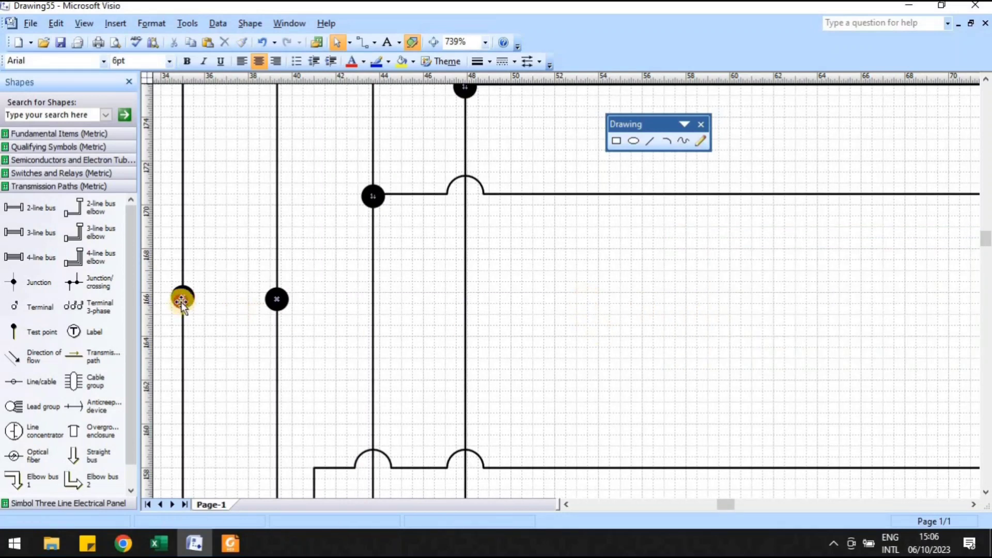
left_click(182, 297)
key("Down")
key("Down")
key("Down")
key("Down")
key("Down")
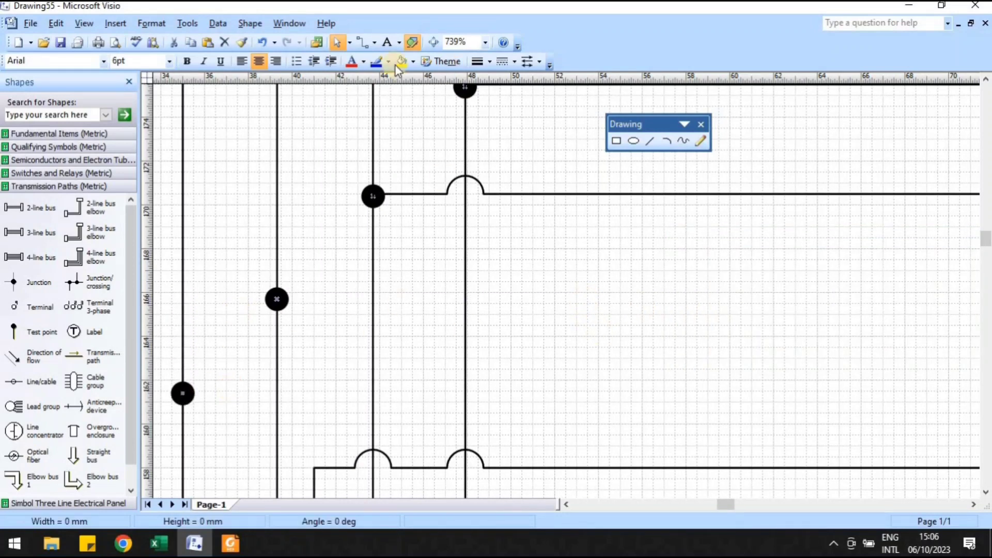
- Draw a connector from the left junction across to the lamps' common return line
left_click(363, 42)
mouse_move(276, 299)
left_mouse_down()
mouse_move(979, 299)
mouse_move(910, 354)
left_mouse_up()
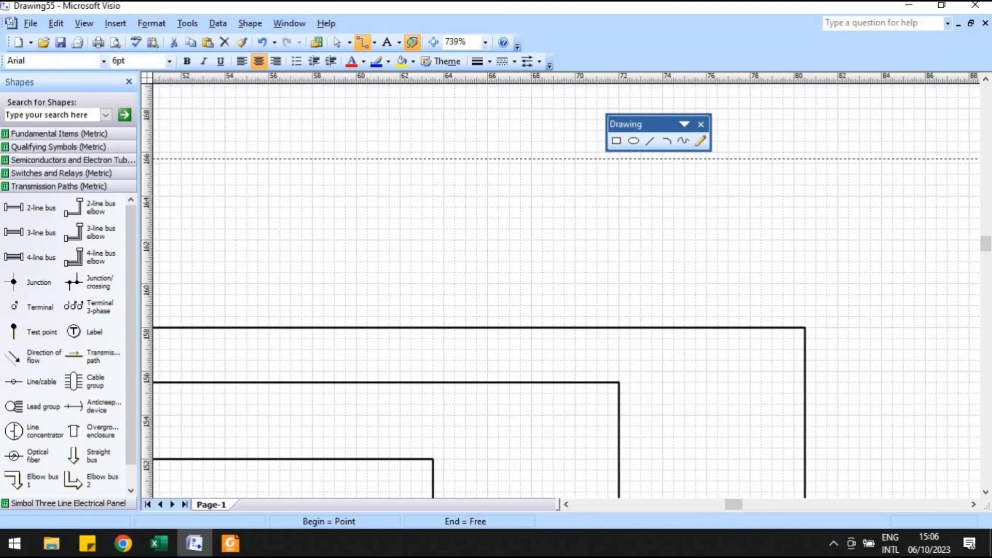
left_click_drag(896, 174, 688, 273)
scroll(767, 241, "down", 4, "ctrl")
scroll(767, 241, "up", 5, "ctrl")
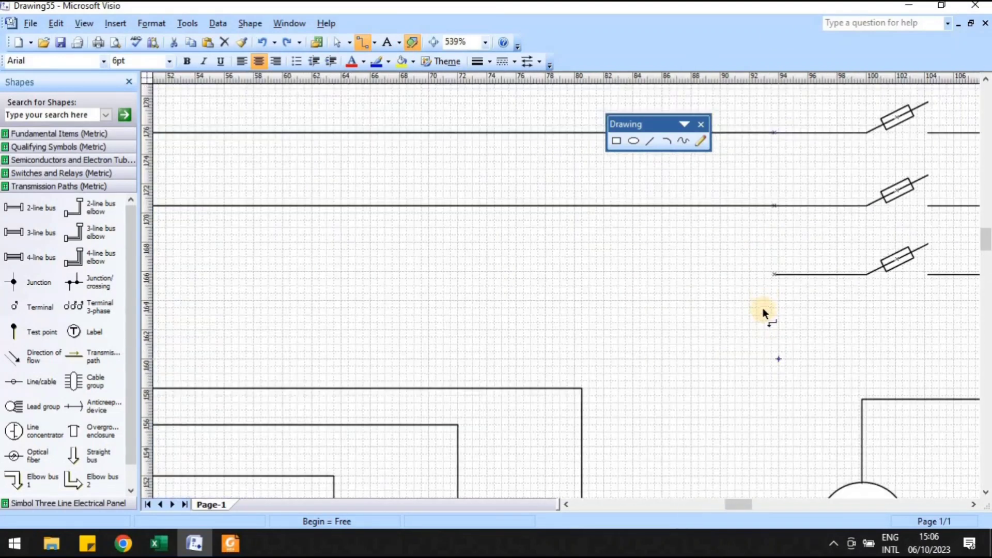
scroll(568, 289, "left", 3)
left_click_drag(227, 293, 213, 275)
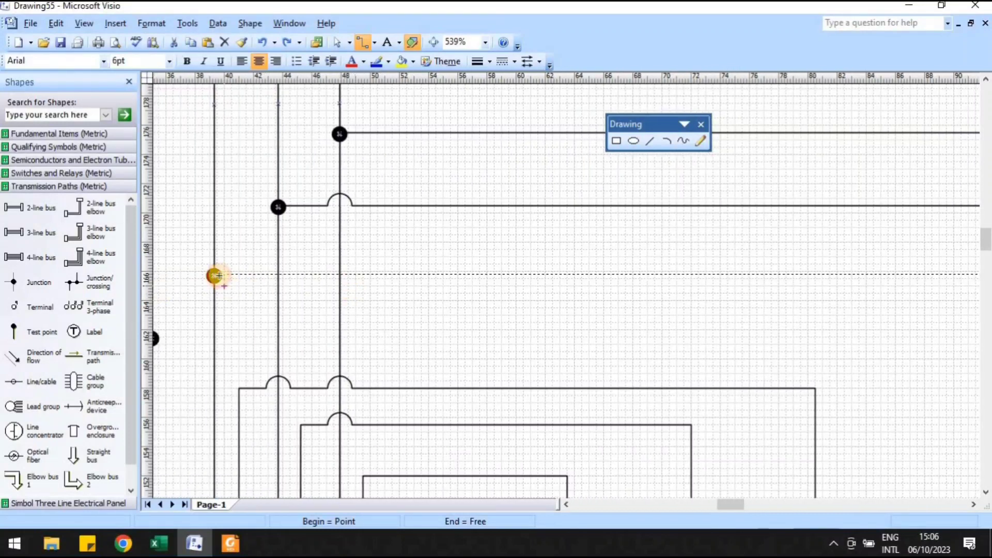
scroll(744, 332, "down", 2, "ctrl")
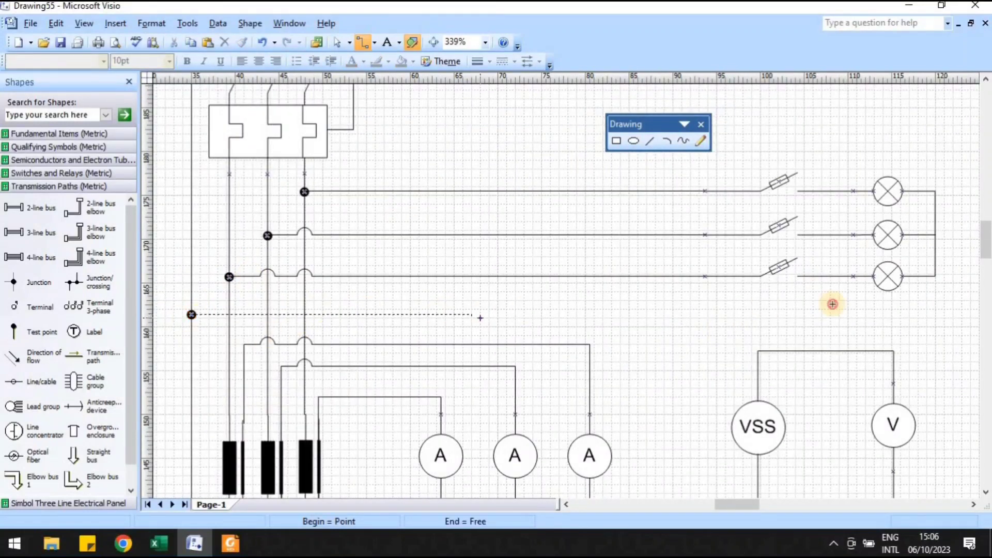
left_click_drag(189, 318, 935, 314)
scroll(896, 287, "up", 5, "ctrl")
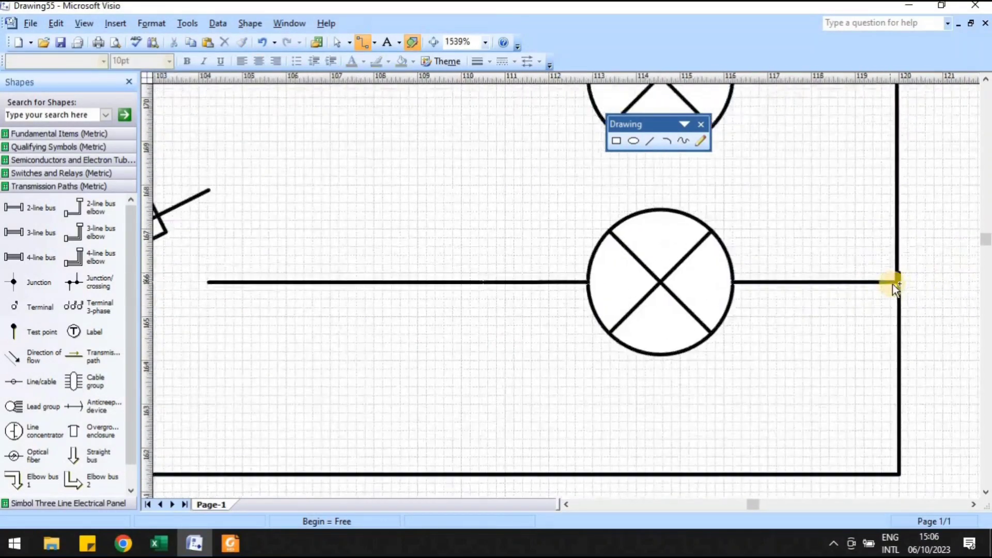
- Check that the new wire joins the lamps' return line by selecting and deselecting it
left_click(894, 310)
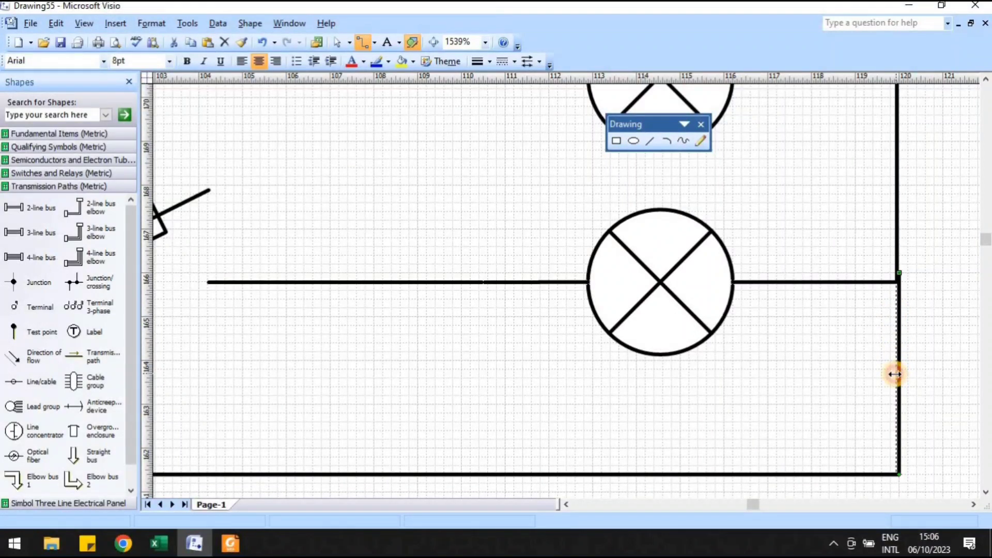
left_click(861, 371)
scroll(917, 360, "down", 2, "ctrl")
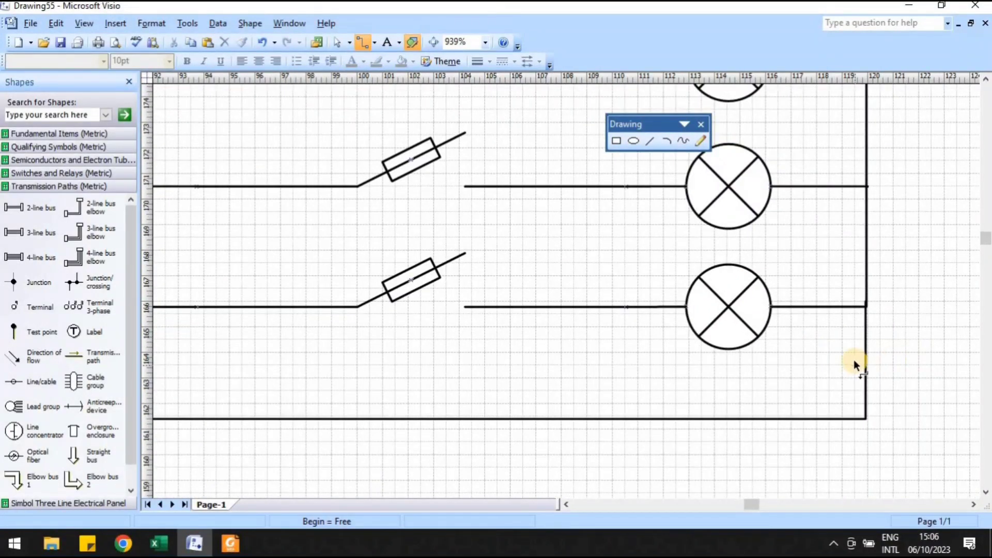
scroll(855, 365, "up", 2, "ctrl")
left_click(874, 363)
scroll(899, 336, "up", 1, "ctrl")
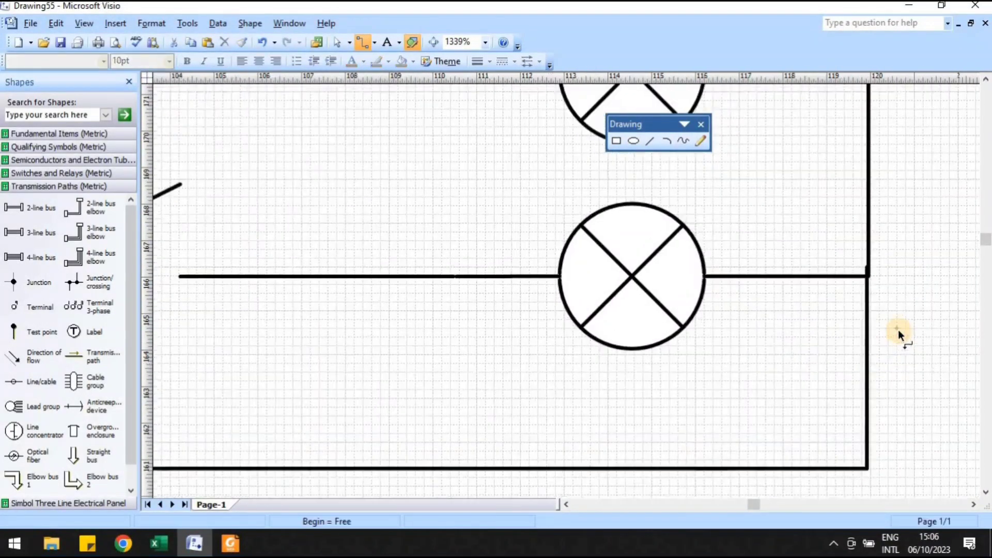
scroll(878, 382, "up", 1, "ctrl")
scroll(854, 361, "down", 2)
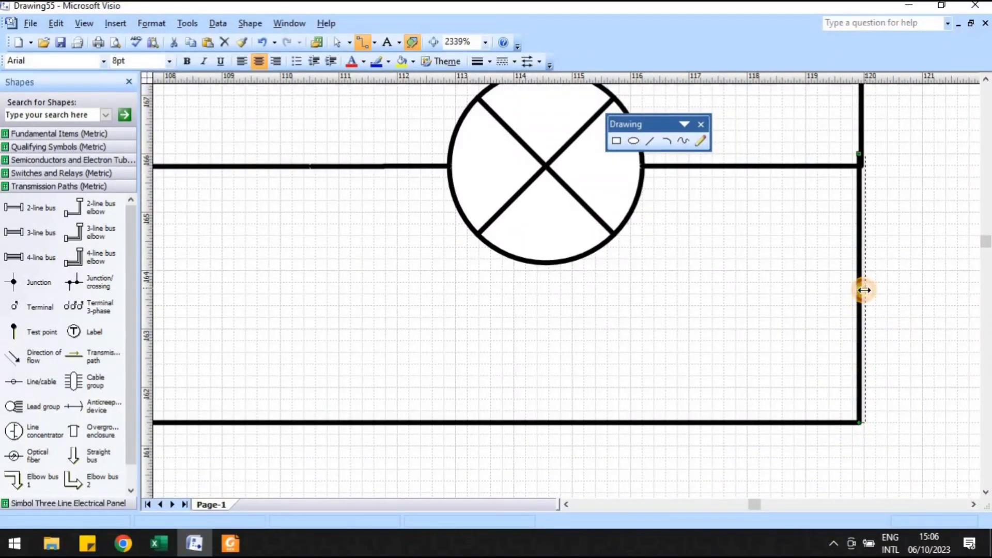
left_click(798, 312)
scroll(784, 312, "down", 2, "ctrl")
scroll(692, 330, "down", 3, "ctrl")
- Place junction dots on the top, middle, lower and bottom incoming lines
scroll(691, 331, "down", 1, "ctrl")
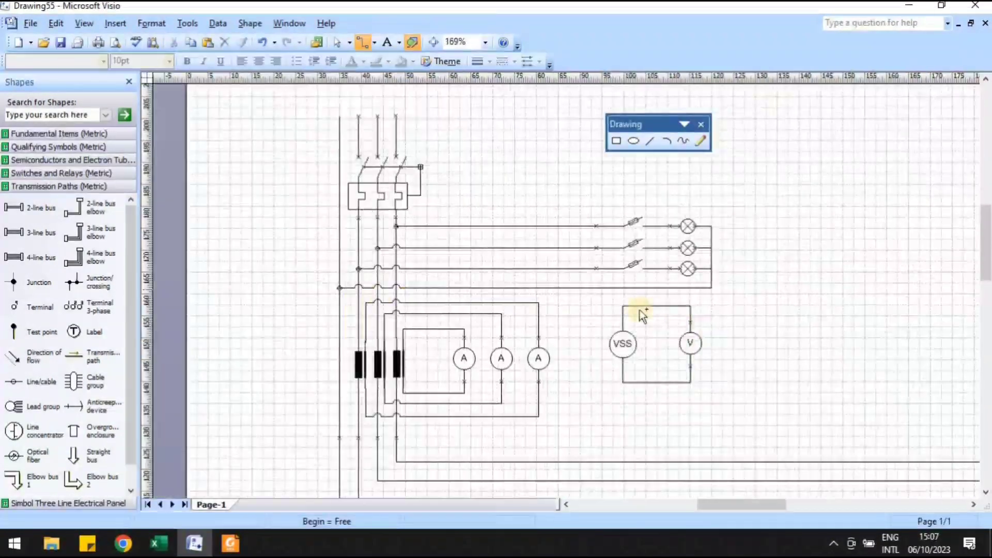
scroll(604, 326, "up", 2, "ctrl")
scroll(611, 330, "down", 1, "ctrl")
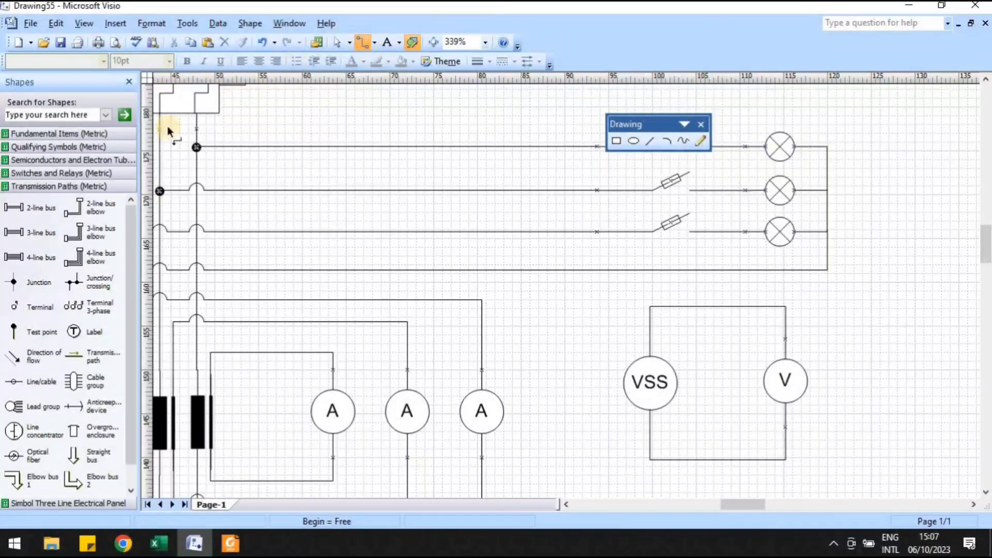
left_click(336, 42)
scroll(206, 221, "up", 2)
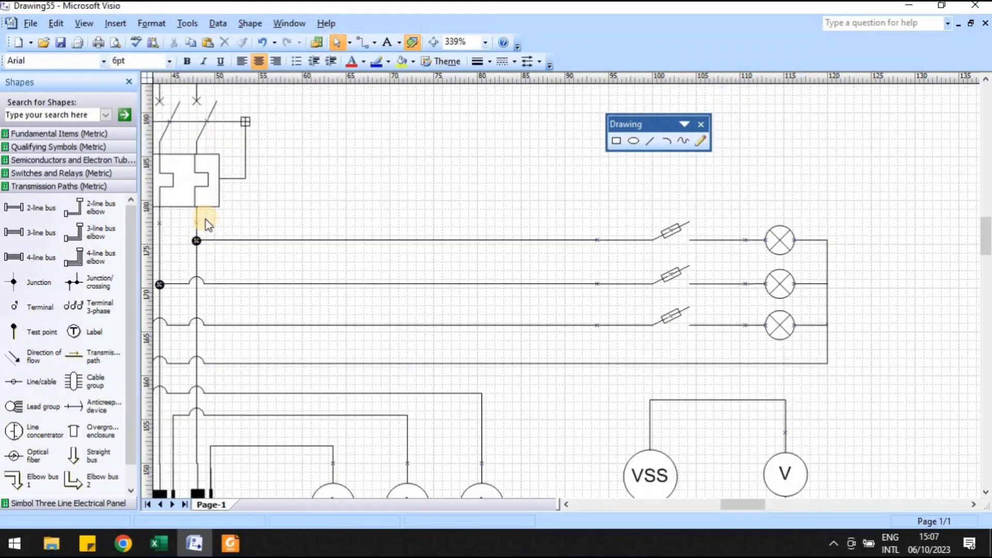
left_click(392, 238)
scroll(199, 237, "up", 4, "ctrl")
scroll(496, 239, "right", 3)
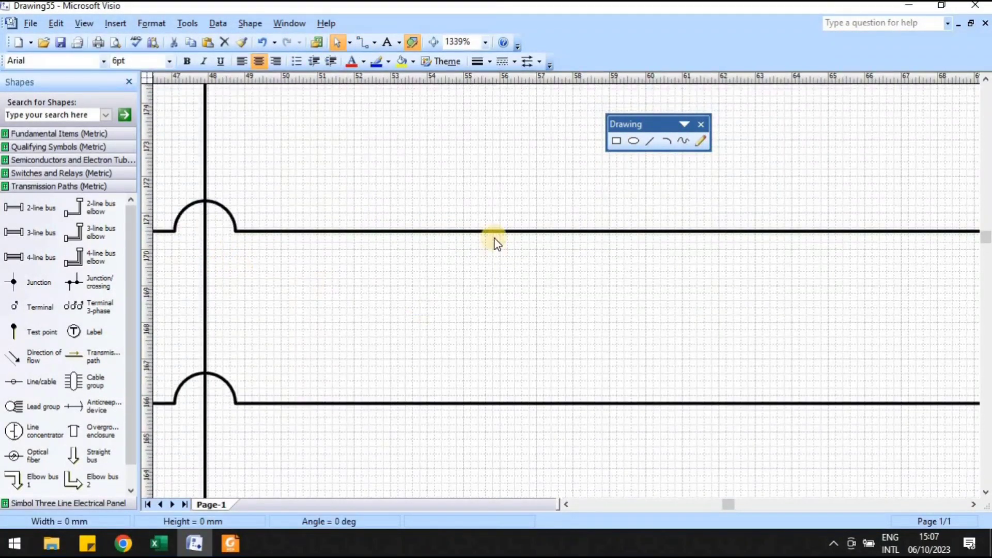
scroll(500, 226, "down", 2, "ctrl")
scroll(716, 223, "right", 5)
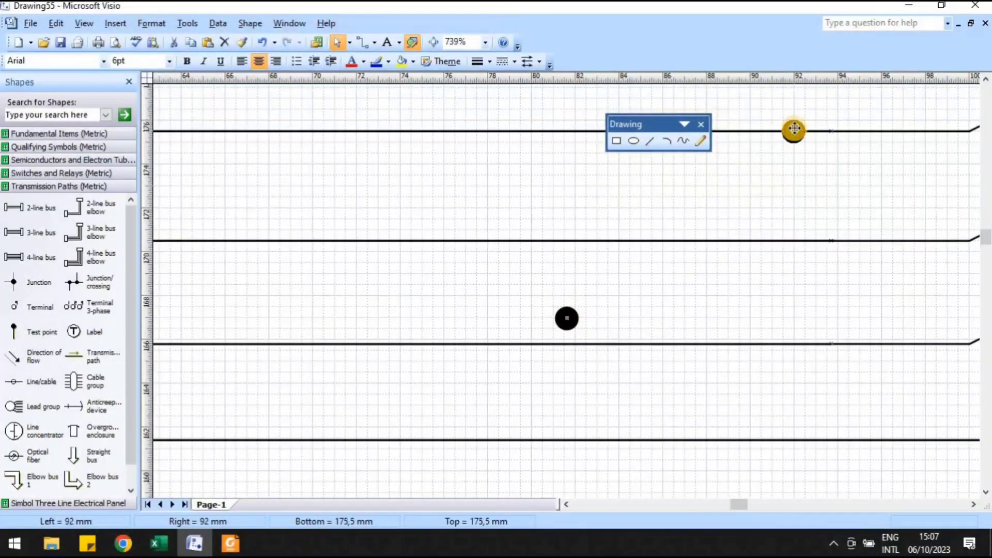
left_click_drag(567, 318, 793, 129)
left_click_drag(569, 320, 739, 240)
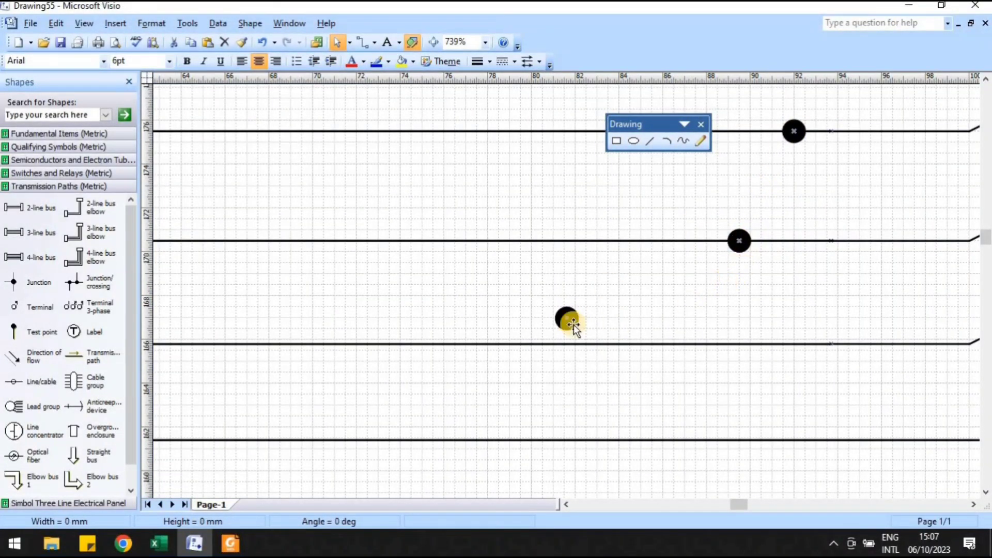
left_click_drag(567, 319, 700, 343)
left_click_drag(567, 318, 651, 439)
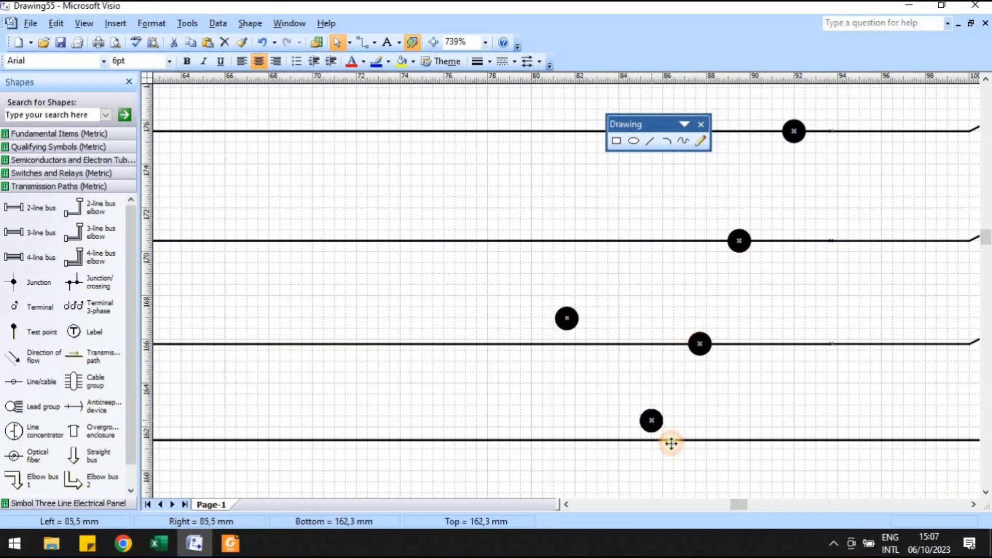
- Draw four connector wires from the line junctions down into the VSS selector
scroll(572, 321, "down", 1, "ctrl")
scroll(568, 310, "down", 2)
scroll(568, 310, "right", 2)
scroll(560, 281, "down", 1)
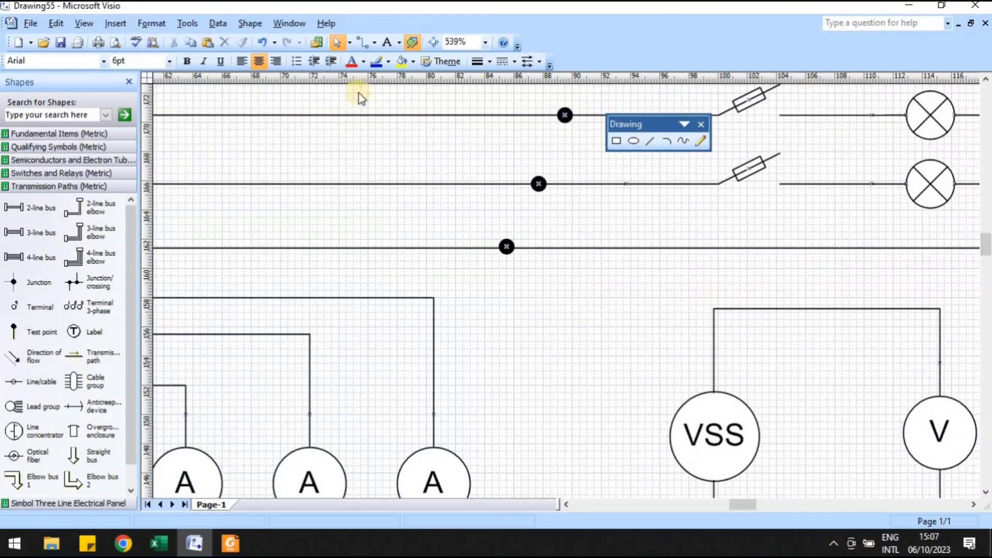
left_click(363, 45)
left_click_drag(506, 246, 692, 475)
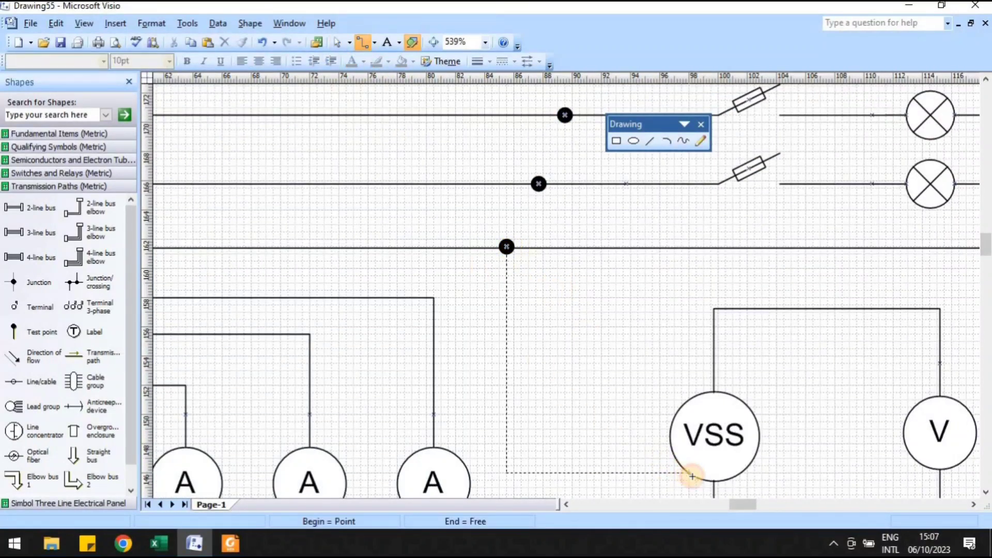
mouse_move(539, 184)
left_mouse_down()
mouse_move(653, 445)
mouse_move(673, 451)
left_mouse_up()
left_click_drag(567, 116, 671, 430)
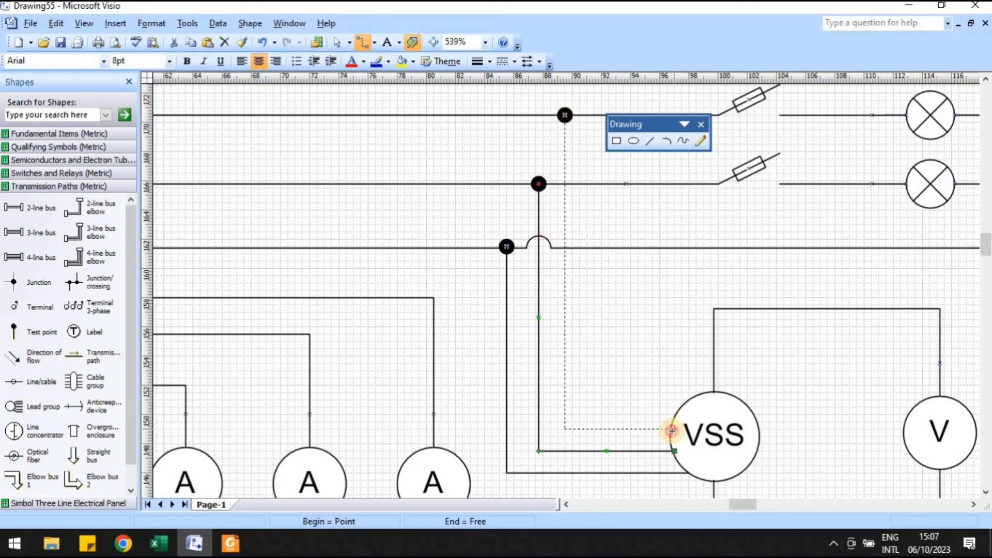
left_click_drag(599, 114, 601, 493)
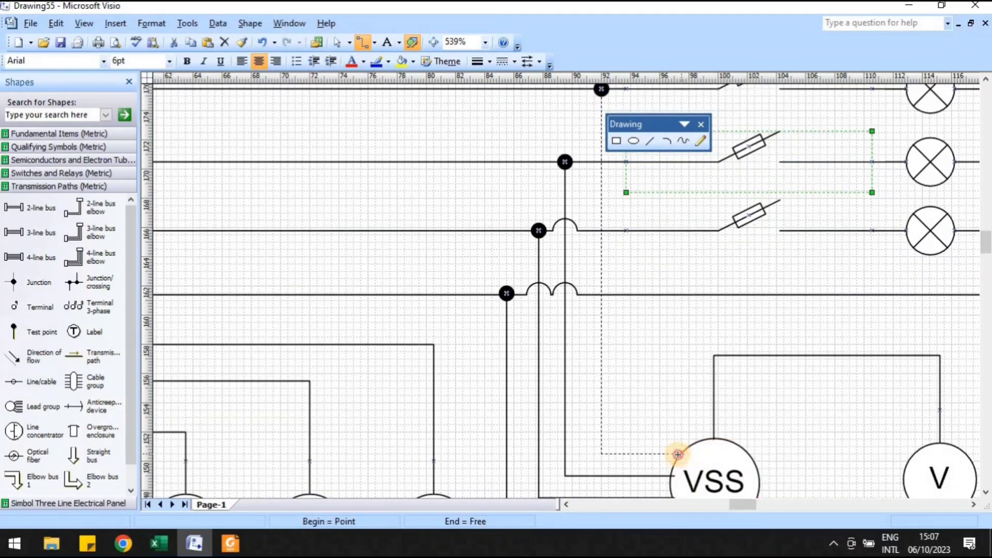
left_click_drag(600, 493, 674, 453)
scroll(641, 316, "down", 5, "ctrl")
scroll(672, 336, "up", 3, "ctrl")
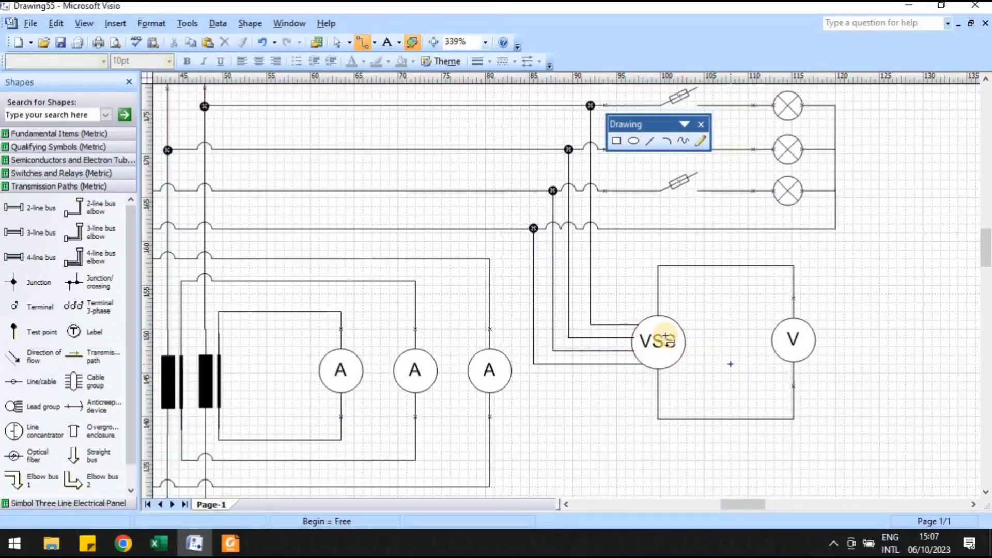
scroll(666, 338, "down", 2, "ctrl")
- Draw a wire from the first breaker's terminal up to the incoming line, redoing a misplaced attempt
scroll(419, 233, "down", 2, "ctrl")
scroll(424, 240, "up", 2, "ctrl")
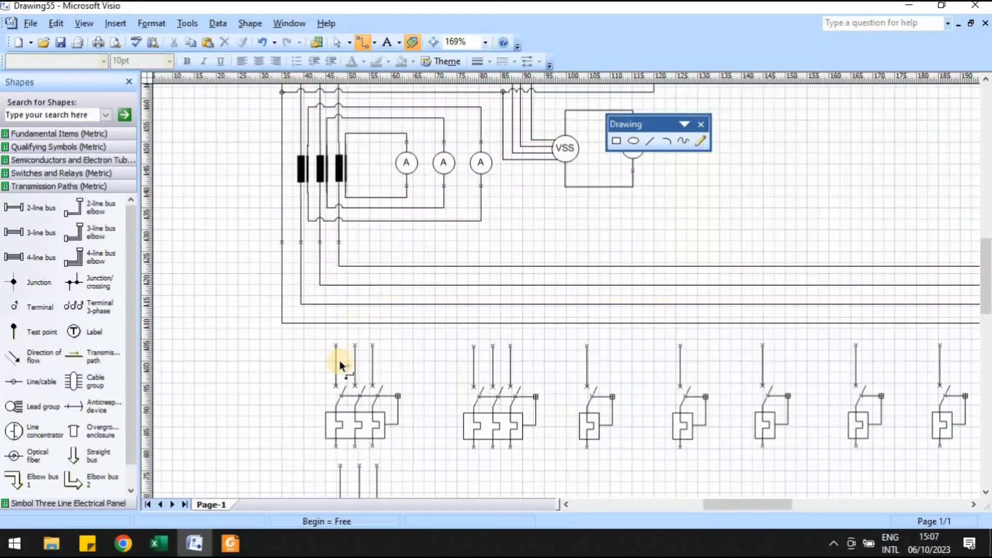
left_click(338, 269)
left_click_drag(337, 345, 336, 284)
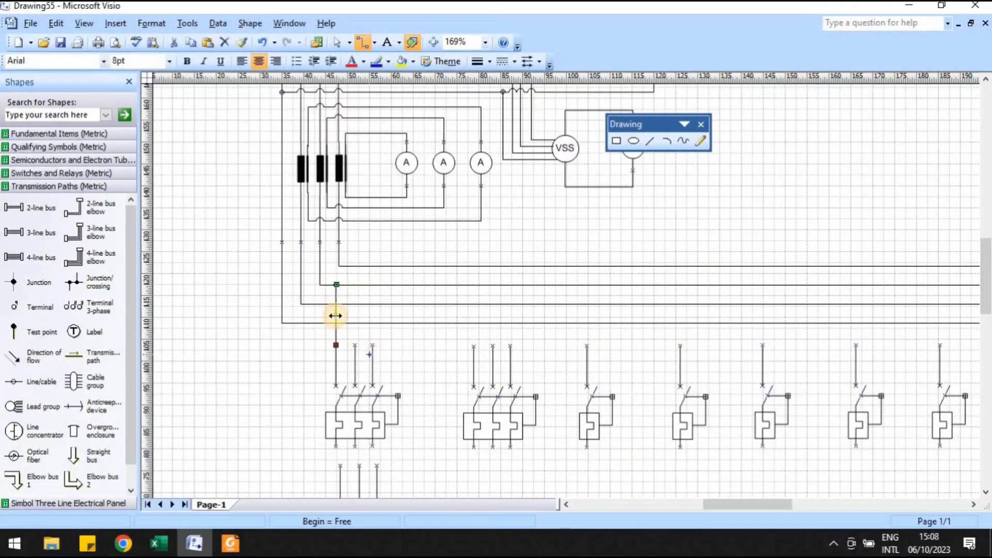
key("ctrl+z")
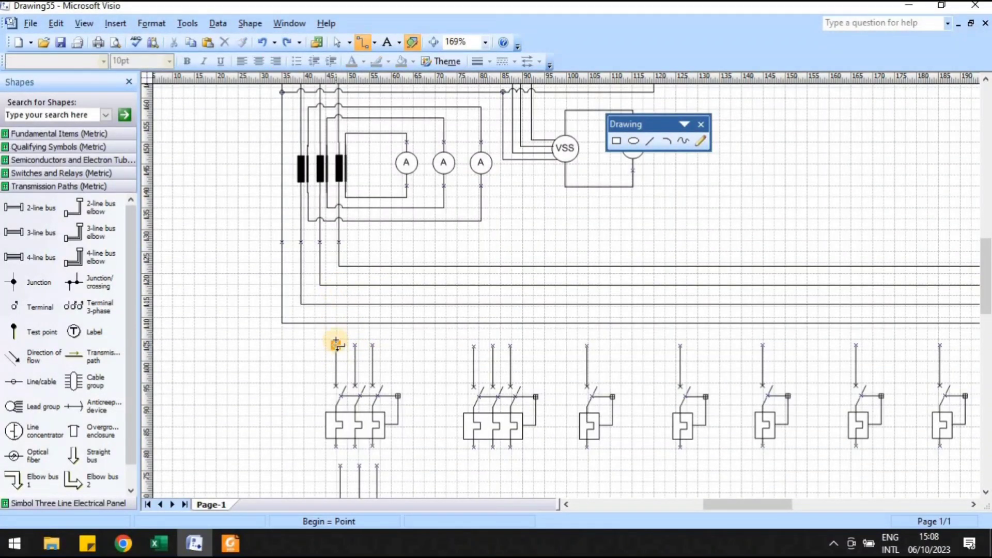
left_click_drag(336, 343, 340, 265)
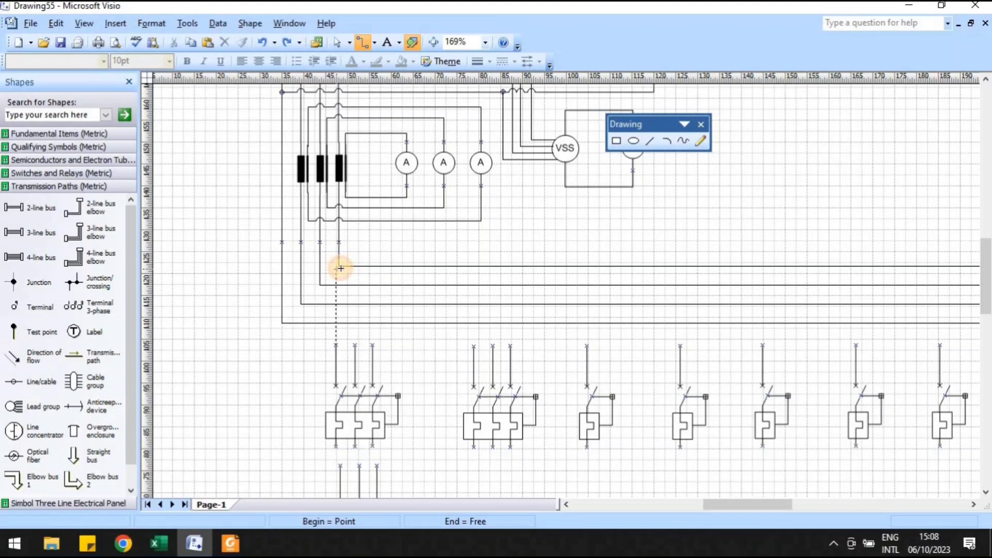
- Box-select all breaker symbols below the buses and nudge them two steps right
scroll(379, 228, "up", 3)
scroll(408, 238, "down", 3)
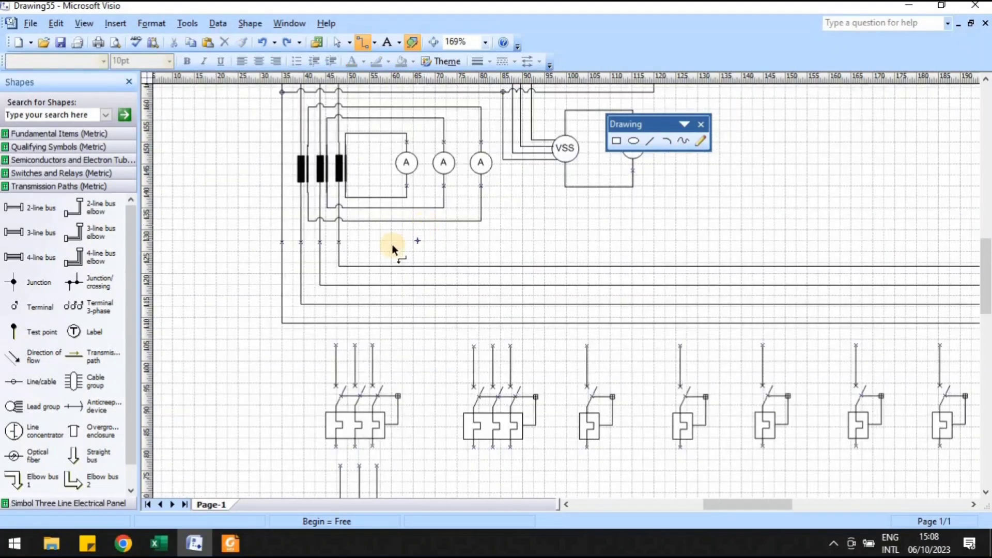
scroll(408, 309, "down", 6)
scroll(425, 316, "down", 3)
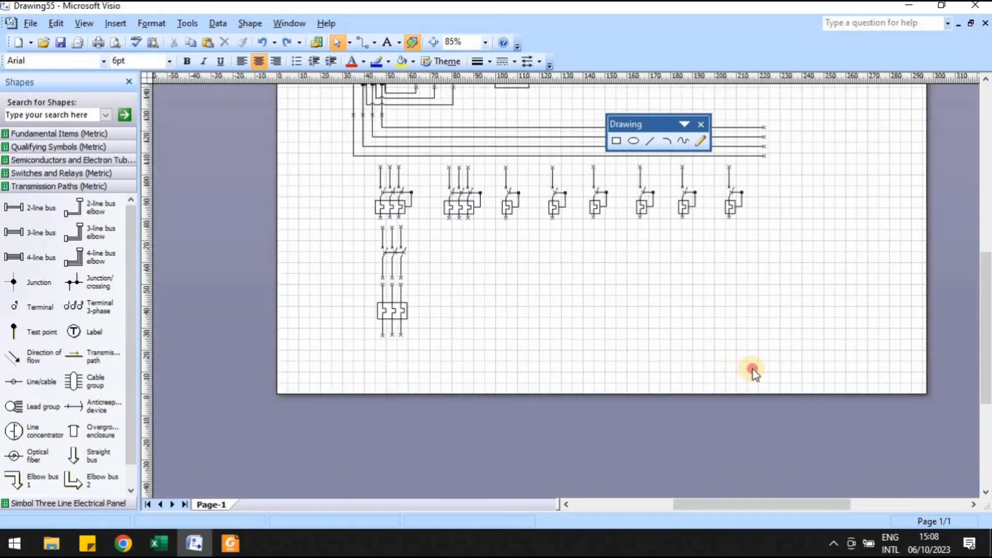
left_click_drag(753, 372, 332, 161)
key("Right")
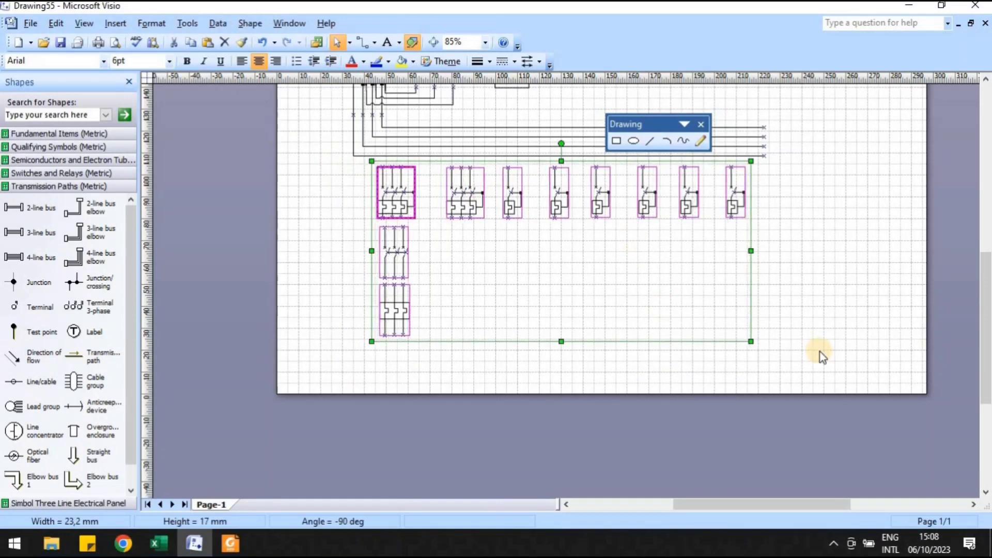
key("Right")
key("Right")
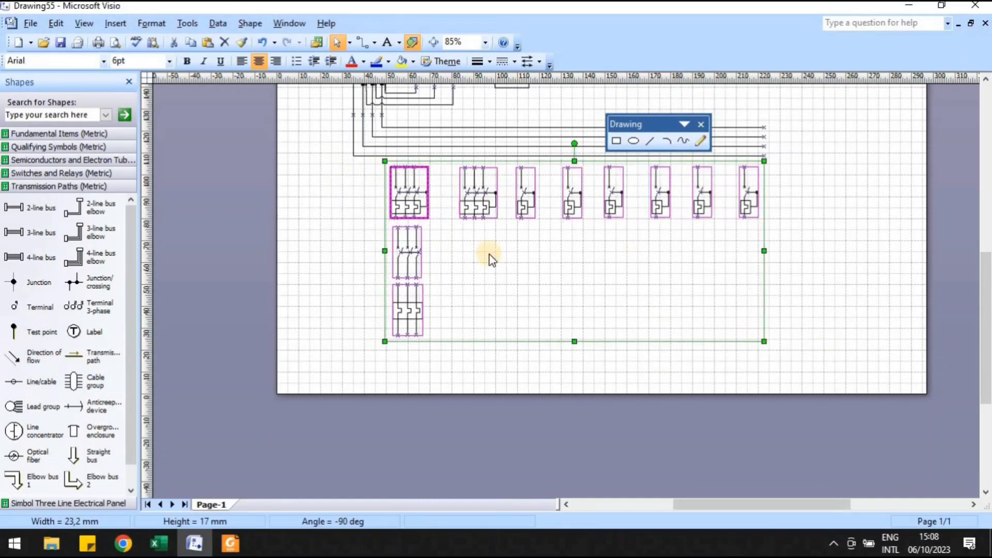
left_click(489, 258)
scroll(489, 258, "up", 2)
scroll(409, 344, "up", 1)
- Put a junction dot on the top bus and connect a line up from the first breaker wire
scroll(372, 244, "up", 1)
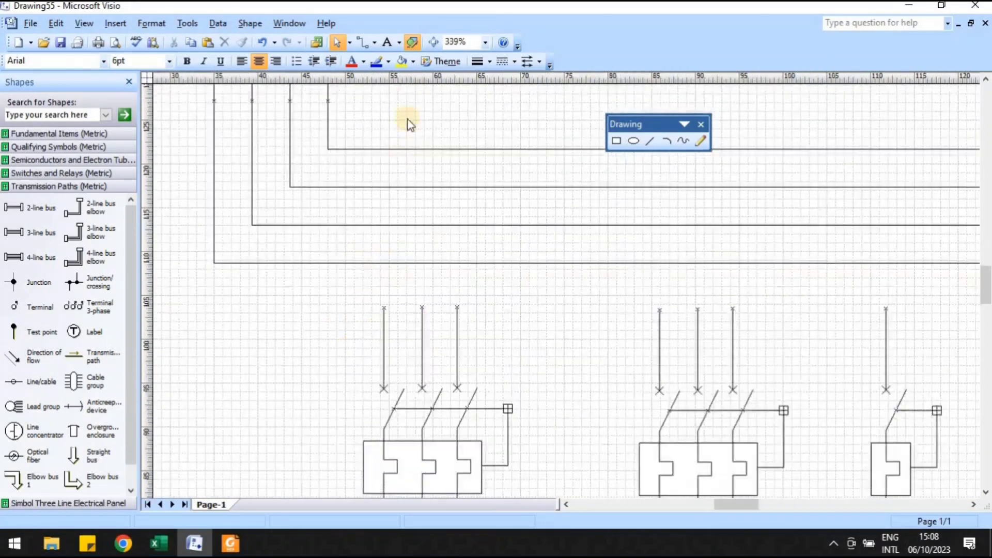
key("ctrl+3")
left_click_drag(384, 308, 389, 162)
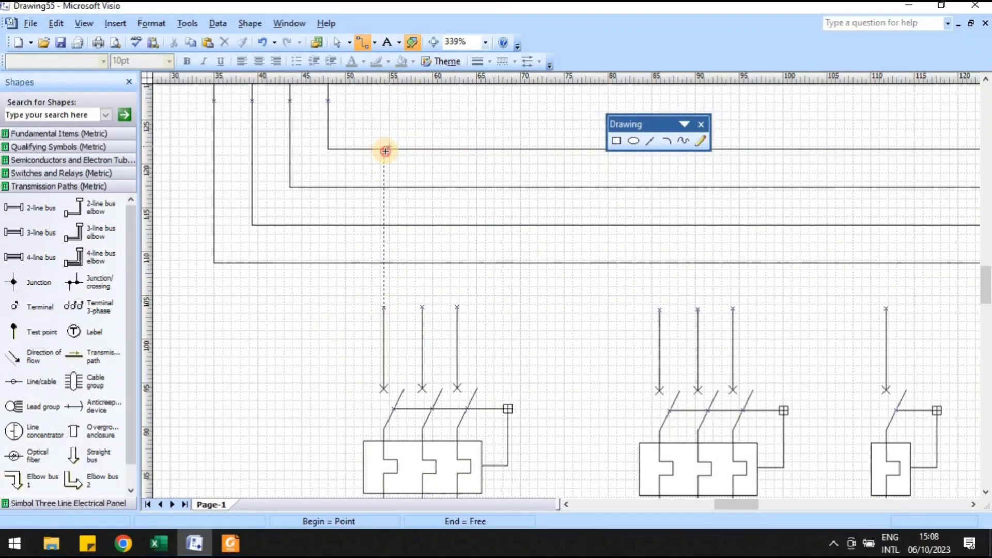
key("ctrl+z")
left_click_drag(13, 282, 373, 164)
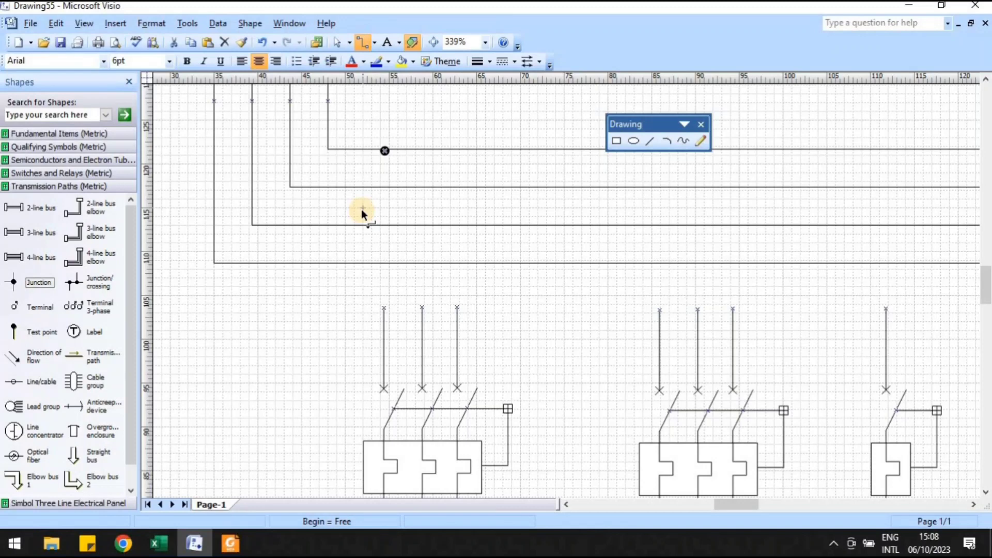
left_click_drag(384, 307, 385, 190)
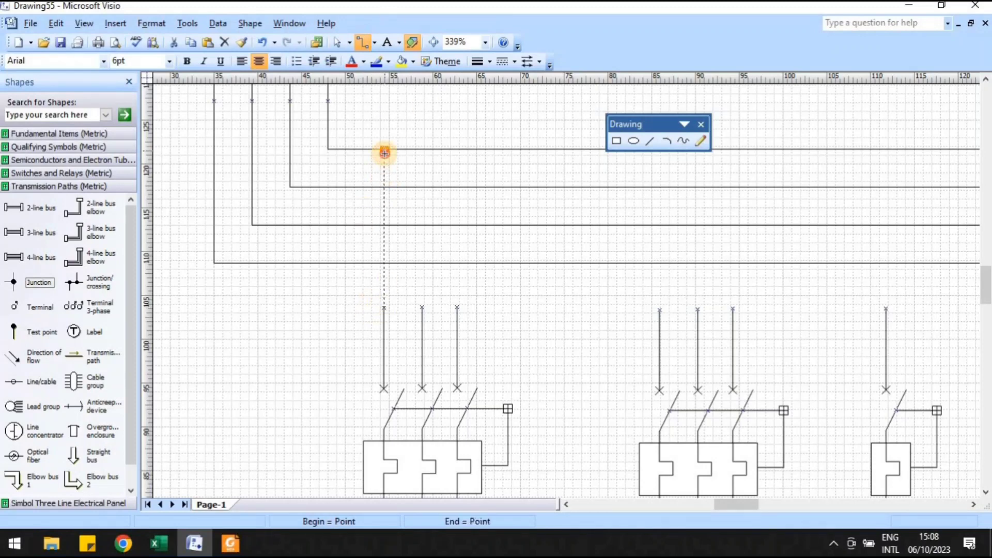
left_click_drag(384, 153, 385, 152)
scroll(385, 152, "up", 4)
- Align the new vertical connector with the breaker feed wire
key("ctrl+1")
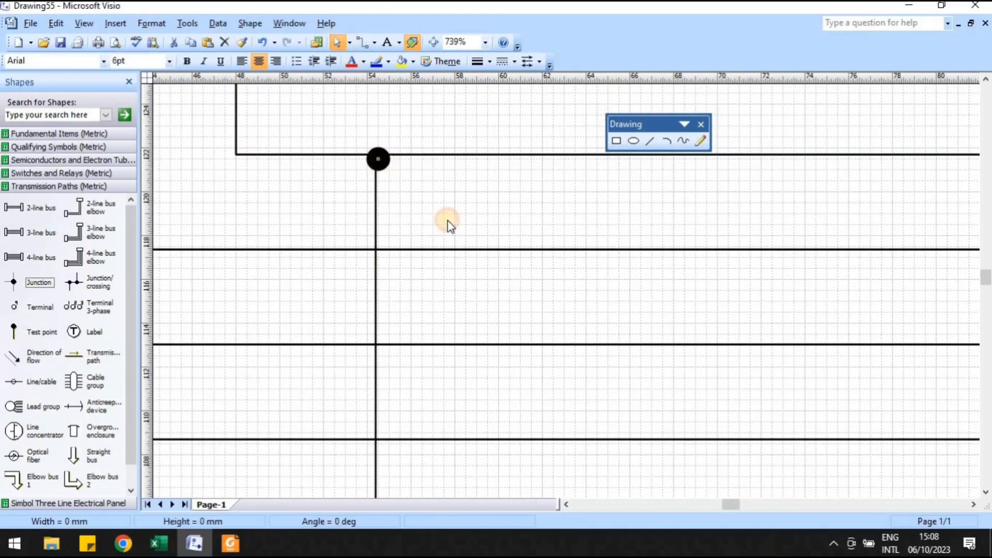
left_click(375, 196)
scroll(440, 307, "down", 3)
left_click_drag(544, 324, 432, 270)
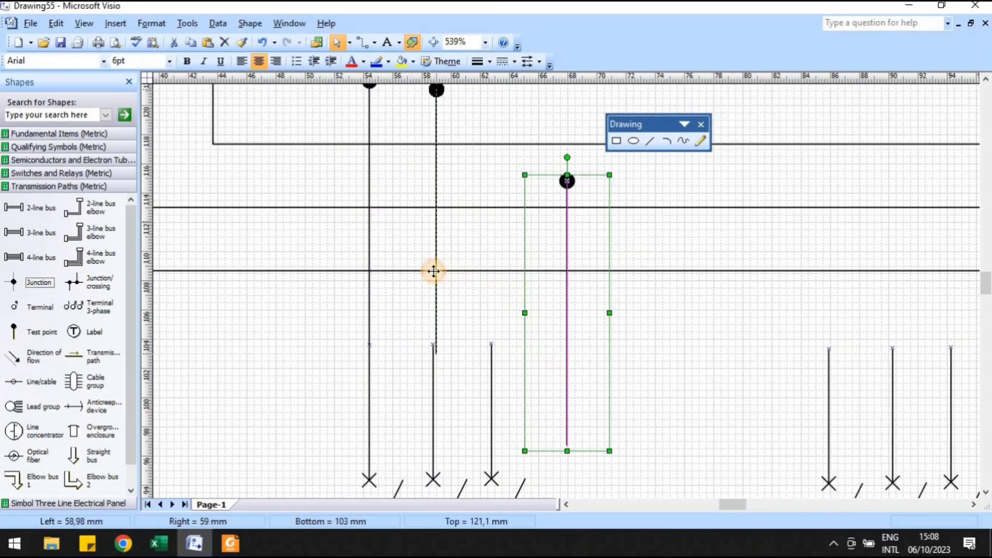
scroll(431, 270, "up", 4)
scroll(432, 328, "up", 2)
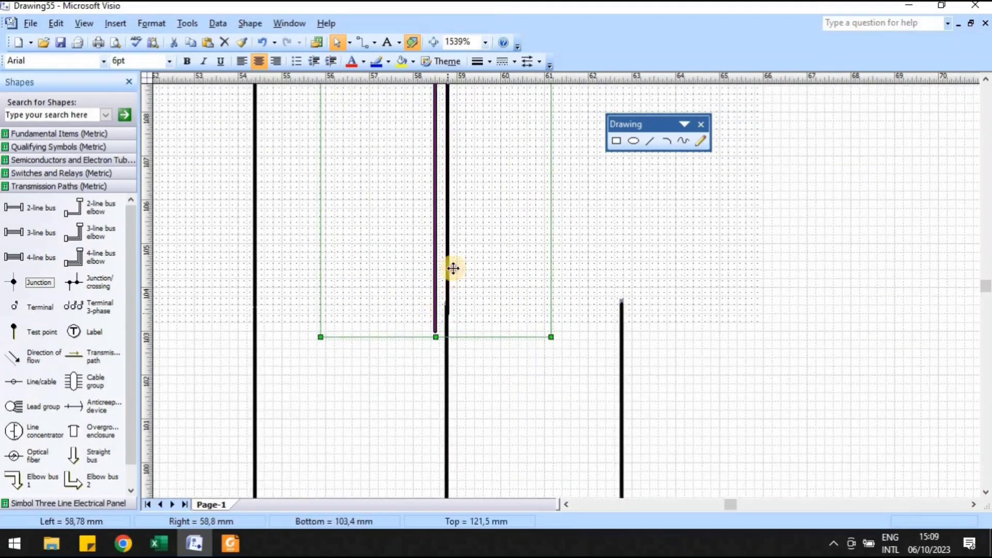
scroll(462, 210, "down", 5)
scroll(453, 221, "up", 4)
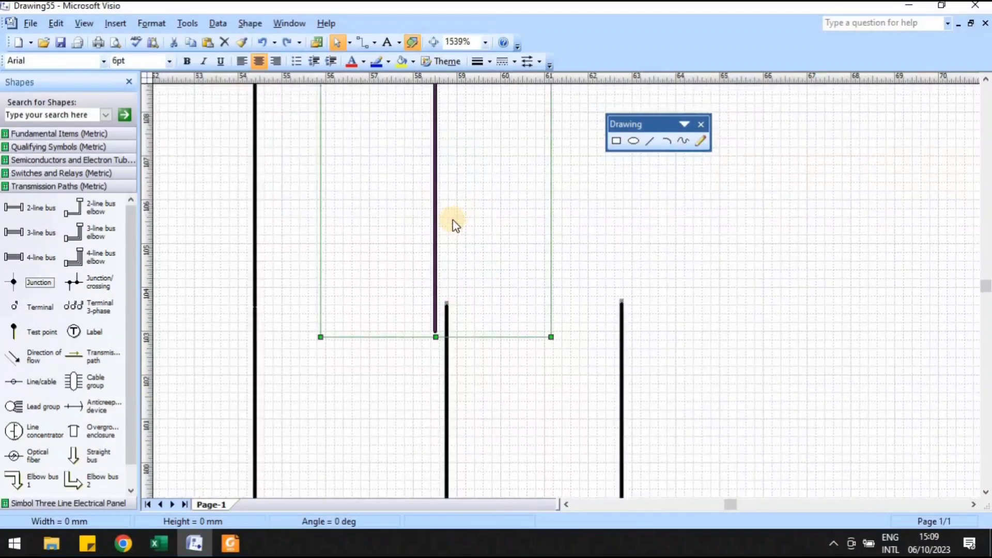
scroll(476, 325, "down", 3)
scroll(448, 335, "up", 3)
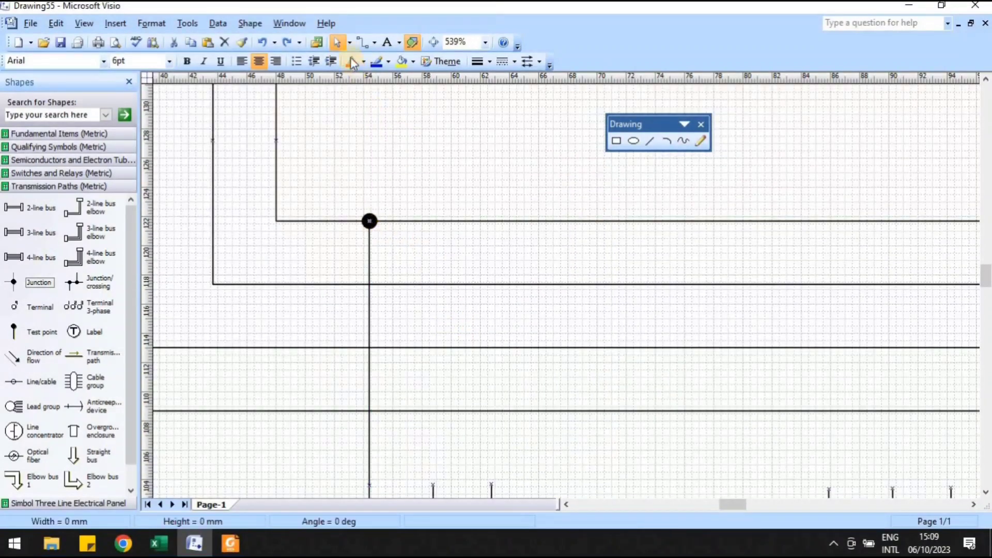
- Paste a junction dot and position it on the second bus line with its feed connector
key("ctrl+v")
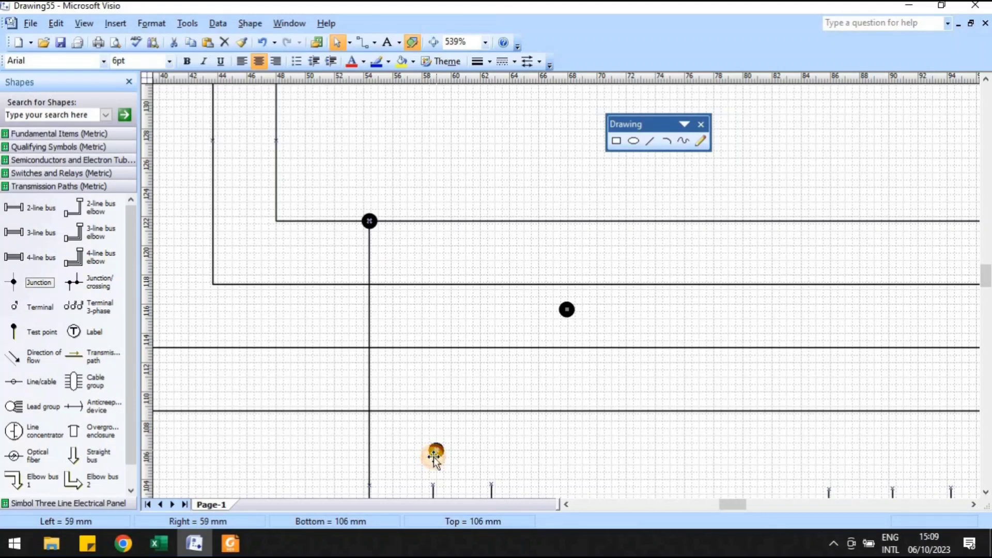
left_click_drag(567, 309, 434, 454)
scroll(454, 335, "down", 2)
key("ctrl+3")
left_click_drag(433, 391, 436, 356)
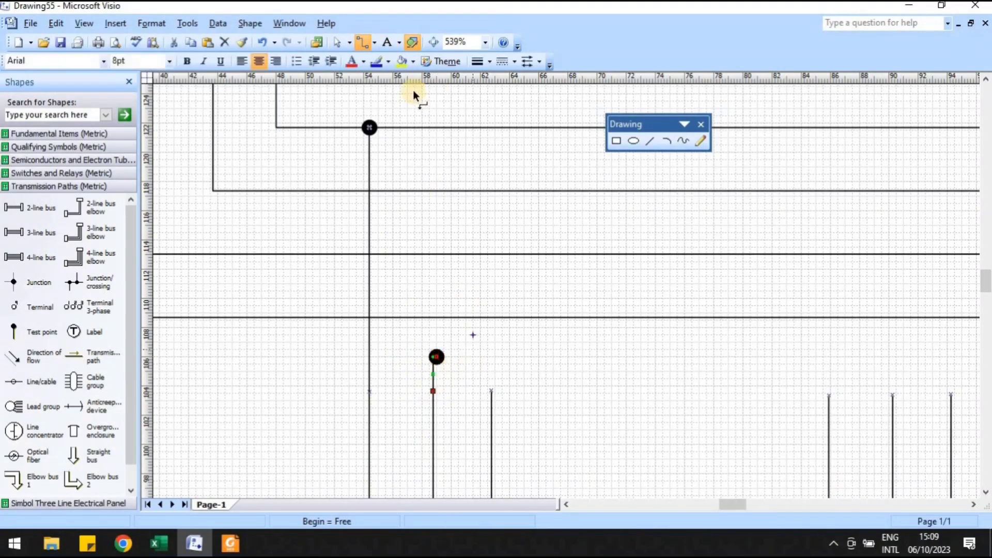
key("ctrl+1")
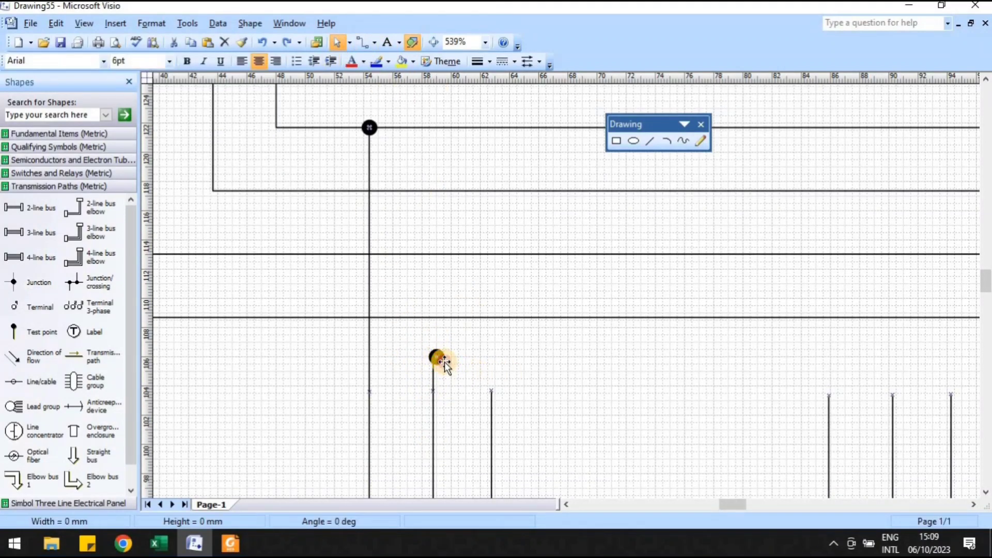
left_click_drag(436, 357, 435, 195)
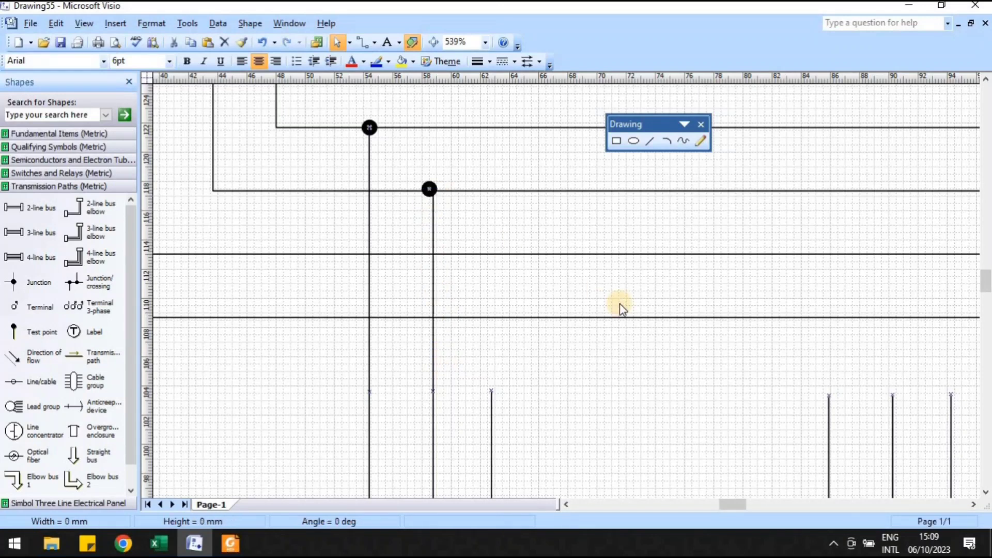
left_click(565, 380)
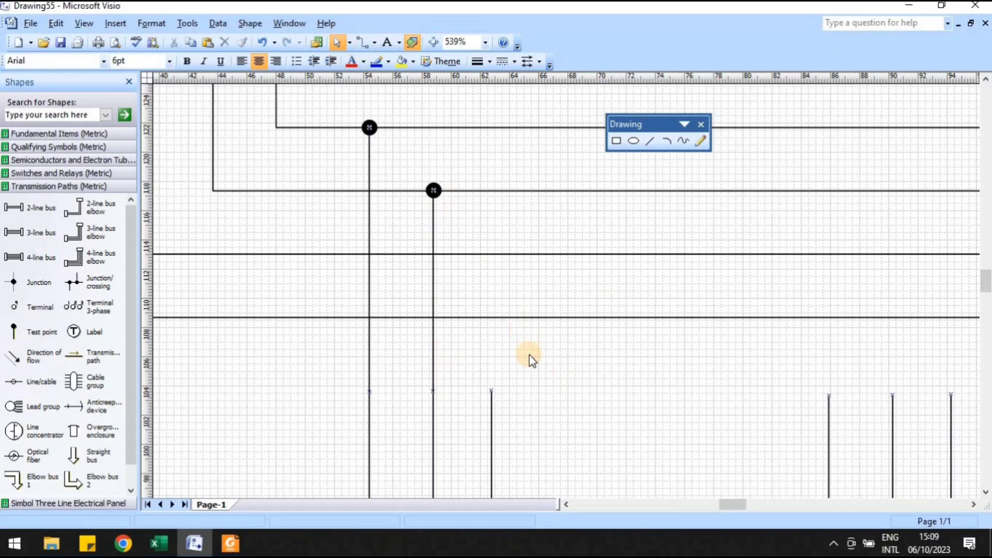
- Add a junction above the third breaker wire and link it down to that wire
left_click(363, 42)
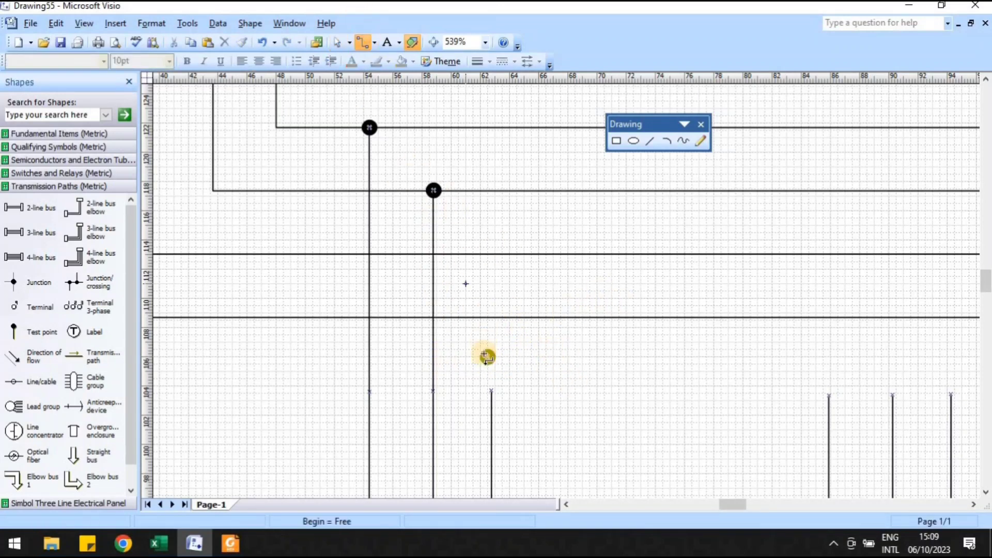
left_click_drag(486, 357, 491, 390)
left_click(337, 43)
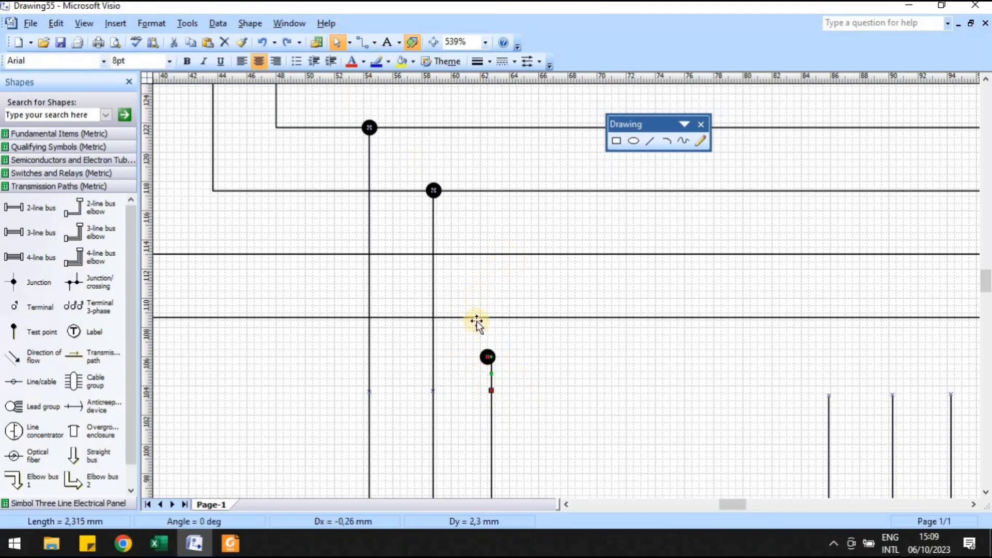
mouse_move(487, 357)
left_mouse_down()
mouse_move(489, 302)
mouse_move(522, 349)
mouse_move(490, 391)
left_mouse_up()
left_click(364, 47)
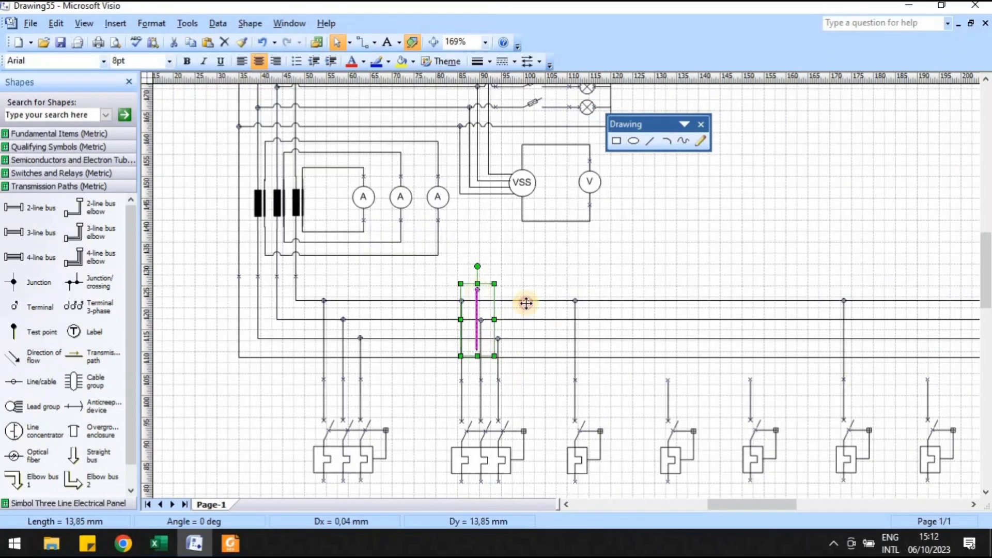
- Draw a vertical tap from a breaker wire, align it, and extend it up to the bus junction
mouse_move(666, 382)
left_mouse_down()
mouse_move(669, 322)
mouse_move(679, 350)
left_mouse_up()
scroll(671, 398, "up", 5, "ctrl")
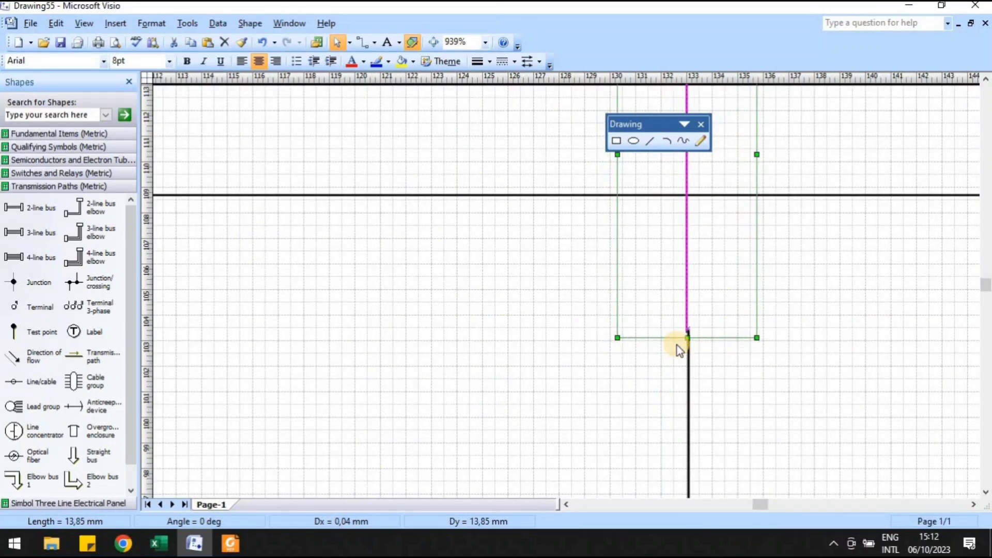
scroll(677, 344, "down", 6, "ctrl")
scroll(719, 343, "up", 2, "ctrl")
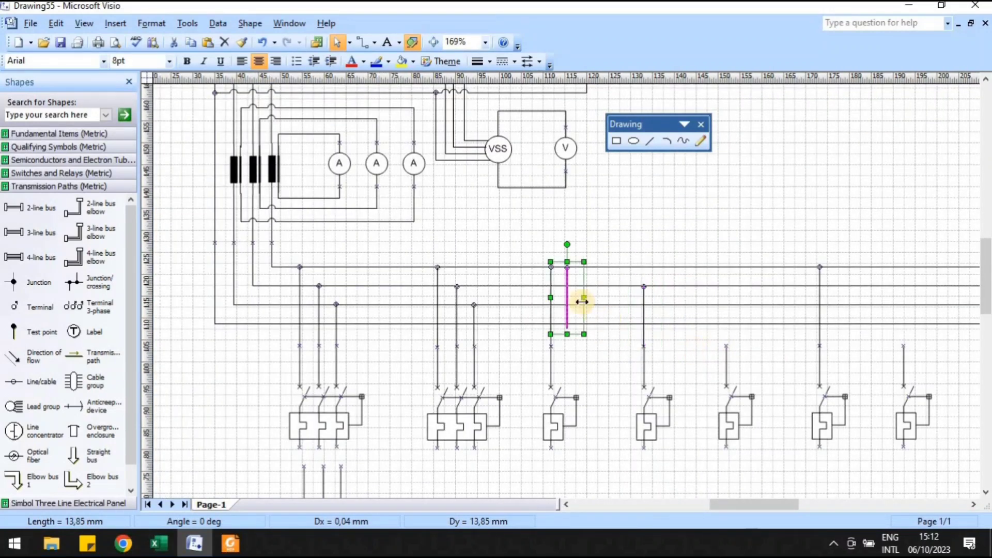
scroll(930, 346, "up", 5, "ctrl")
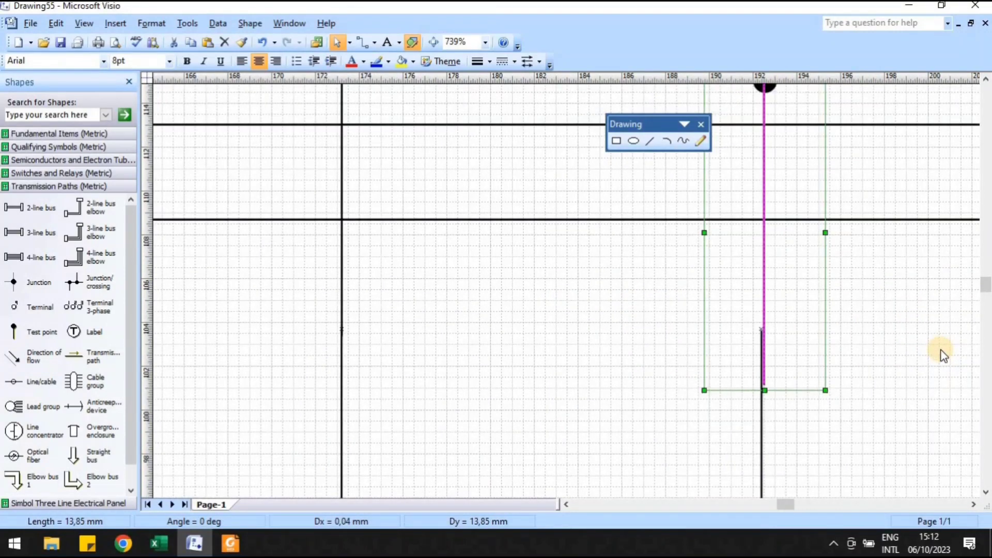
key("Up")
key("Up")
key("Left")
key("Up")
key("Up")
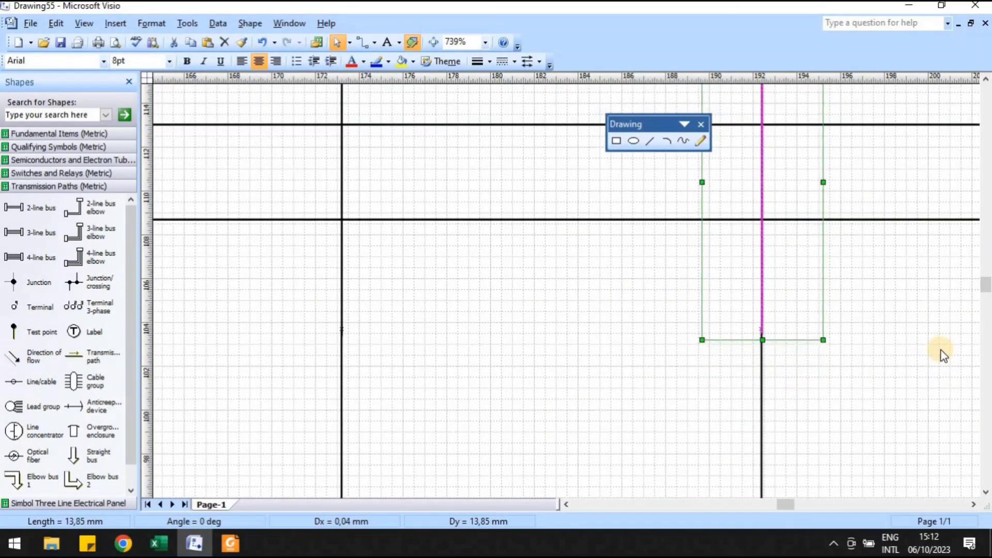
left_click(532, 351)
scroll(568, 341, "down", 5, "ctrl")
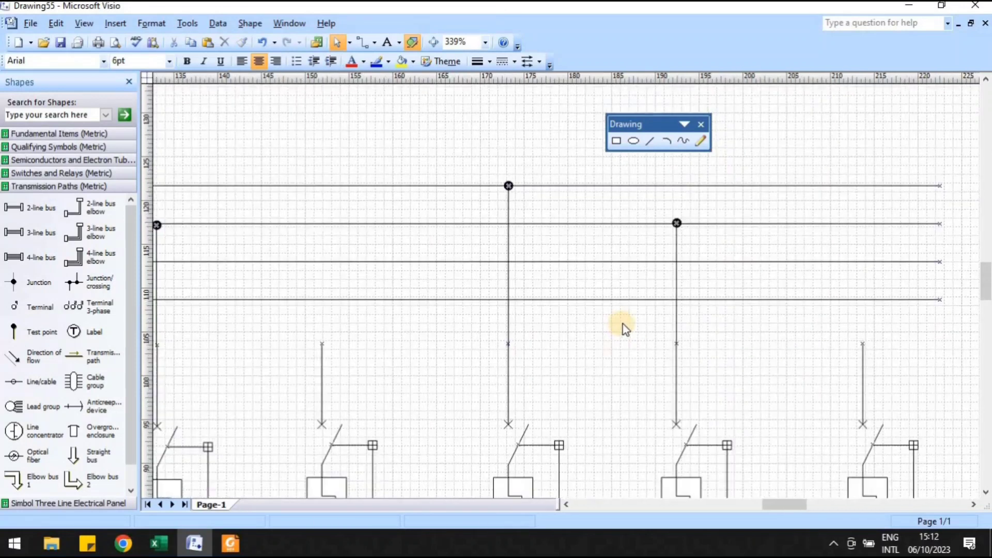
scroll(234, 332, "up", 5, "ctrl")
left_click_drag(284, 323, 279, 143)
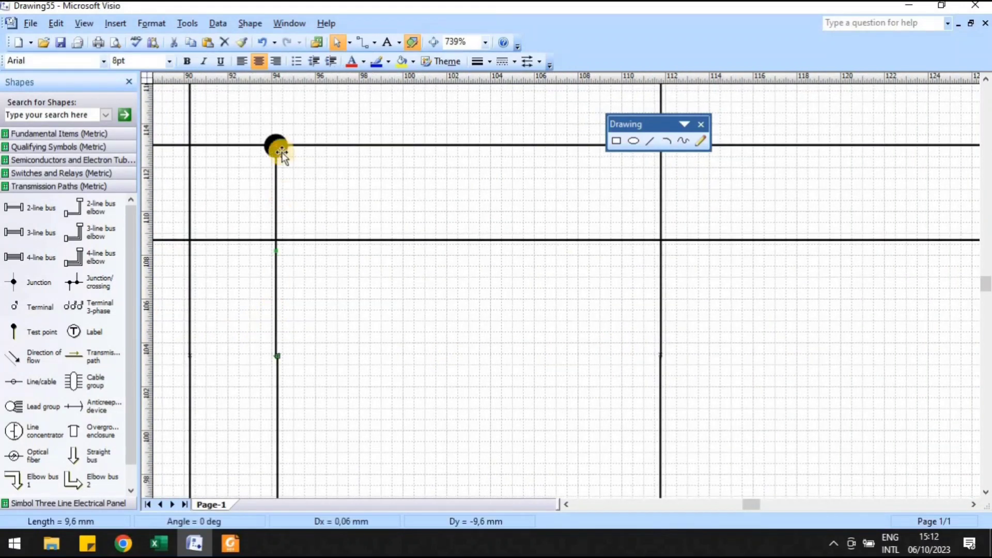
scroll(356, 340, "down", 5, "ctrl")
scroll(505, 317, "up", 3, "ctrl")
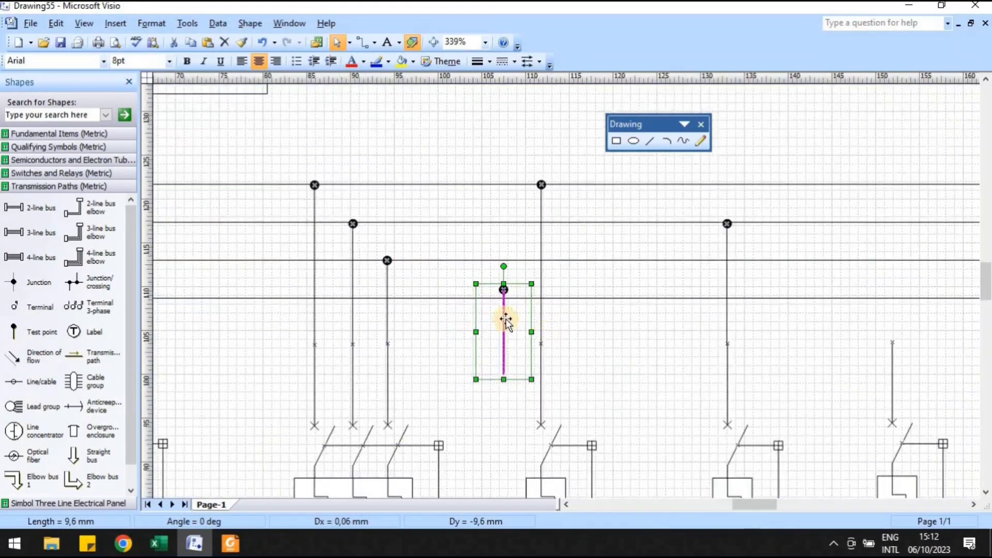
- Move a short tap line to the rightmost breaker and align it with that breaker's wire
mouse_move(505, 317)
left_mouse_down()
mouse_move(892, 289)
mouse_move(903, 361)
left_mouse_up()
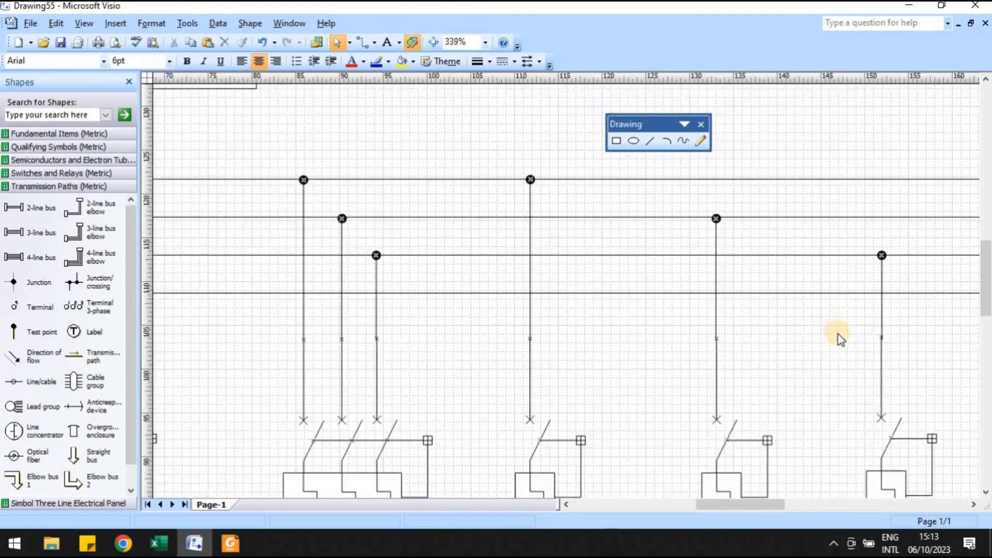
scroll(840, 337, "down", 4, "ctrl")
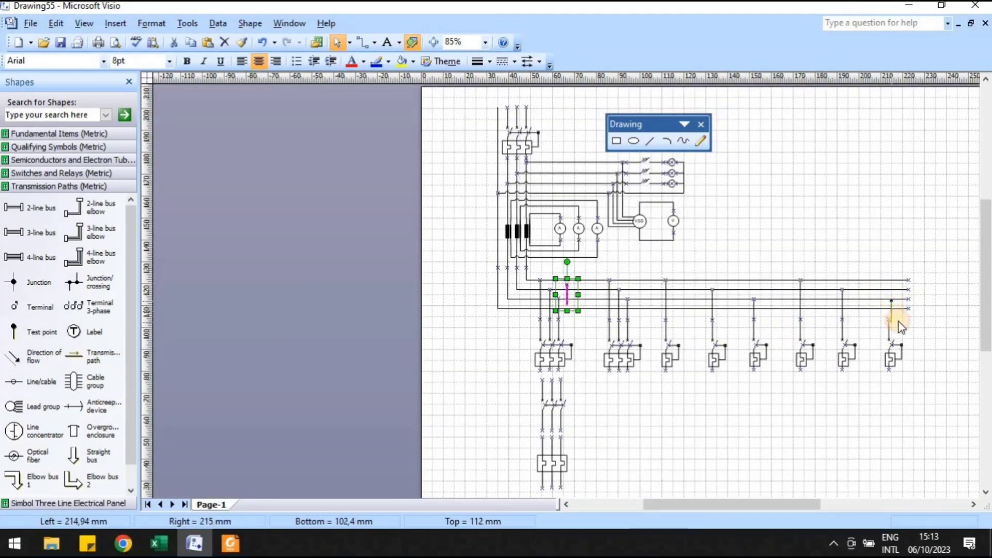
scroll(897, 321, "up", 5, "ctrl")
key("Up")
key("Up")
key("Up")
key("Left")
key("Left")
key("Left")
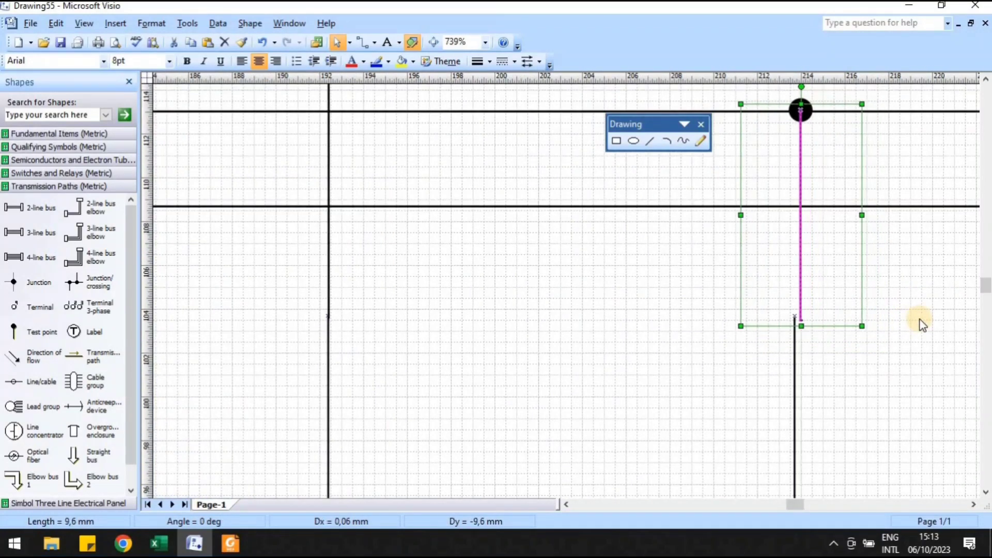
key("Left")
key("Left")
left_click(699, 266)
- Connect the first breaker's three outgoing terminals down to the phase lines below
scroll(420, 349, "down", 5, "ctrl")
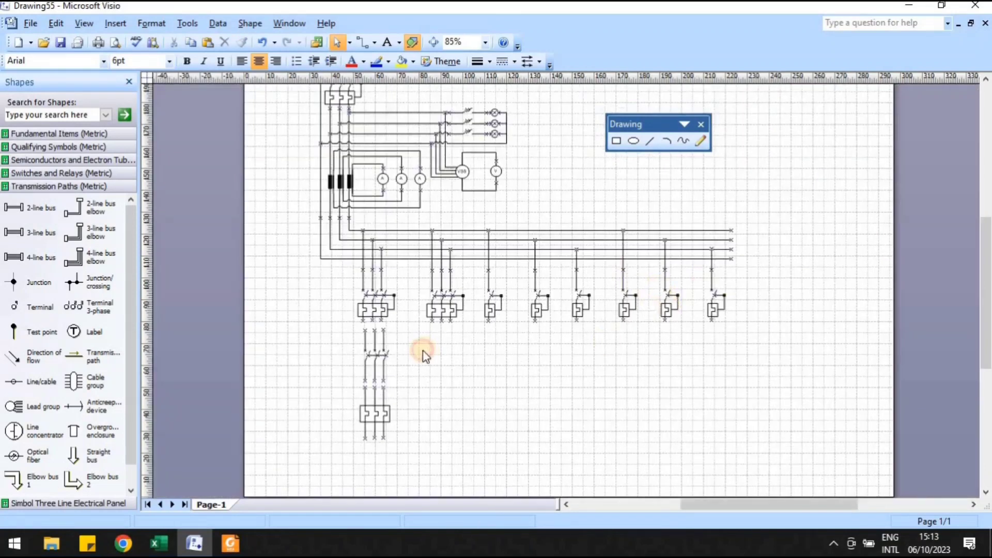
scroll(461, 187, "up", 4, "ctrl")
scroll(461, 187, "up", 3)
key("ctrl+3")
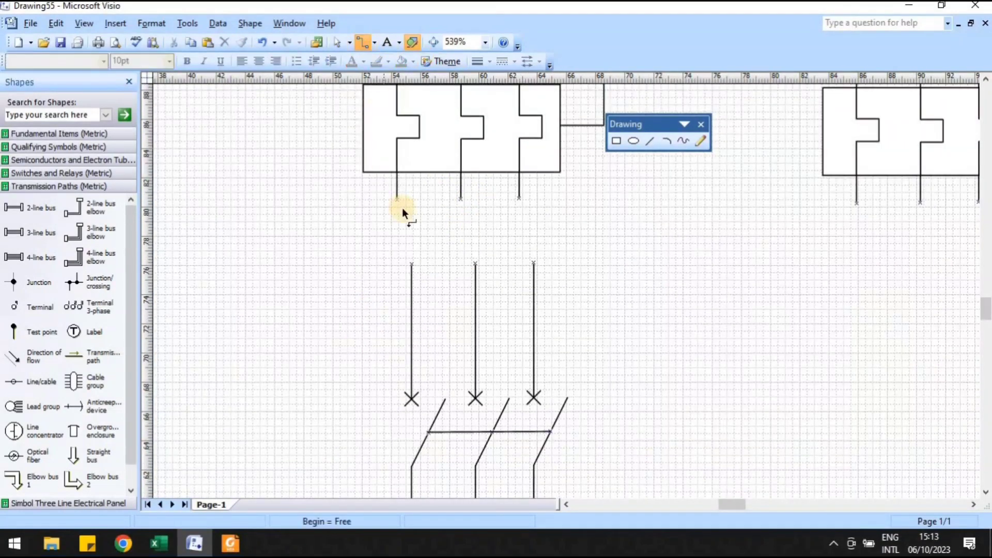
left_click_drag(398, 199, 411, 264)
left_click_drag(459, 204, 474, 263)
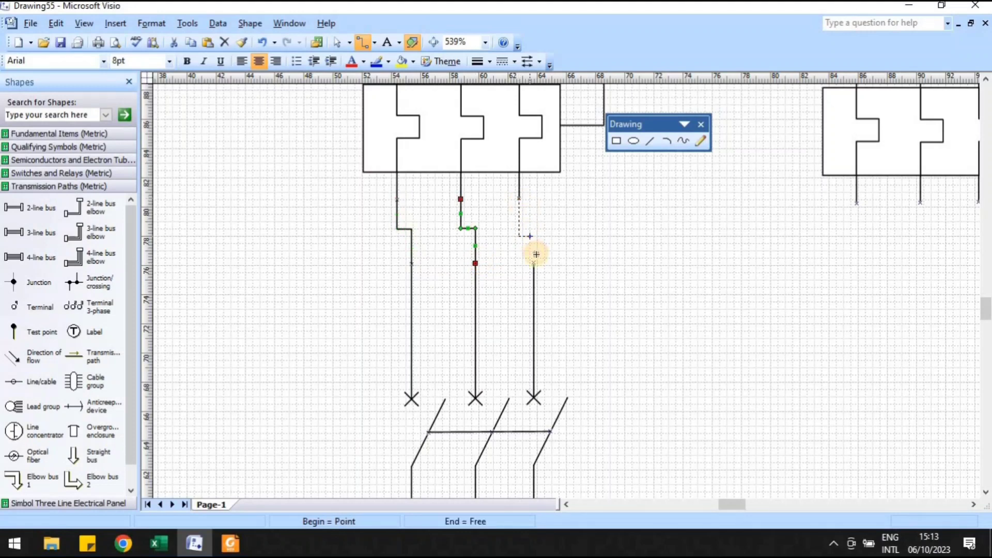
left_click_drag(519, 199, 533, 264)
- Bridge the gaps in all three phase lines down to the lower switch
scroll(422, 283, "down", 5)
left_click_drag(412, 272, 411, 319)
left_click_drag(475, 273, 475, 319)
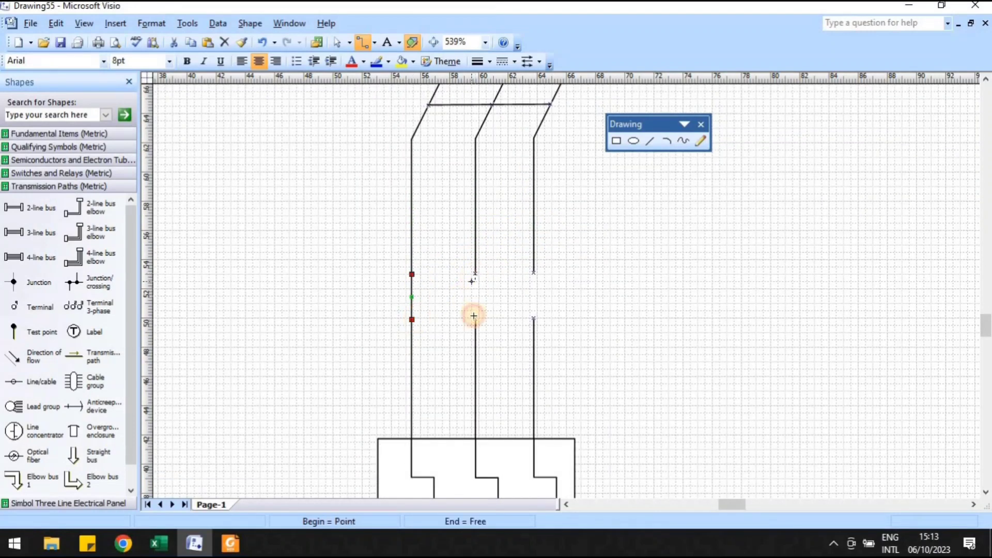
left_click_drag(534, 273, 533, 318)
scroll(493, 311, "down", 5)
key("ctrl+1")
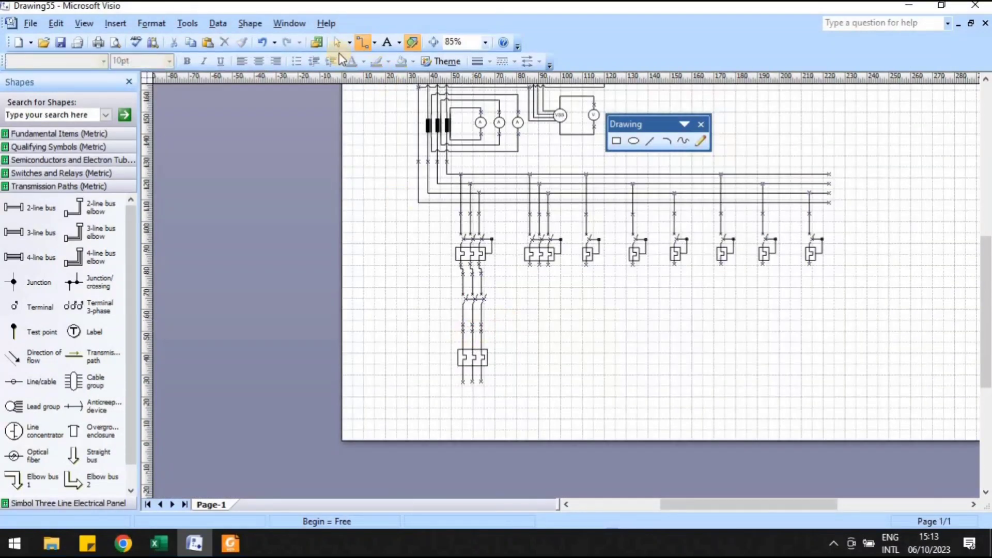
scroll(458, 292, "up", 3)
left_click(474, 242)
- Clear the current selection and zoom out to view the whole circuit
left_click(463, 345, "shift")
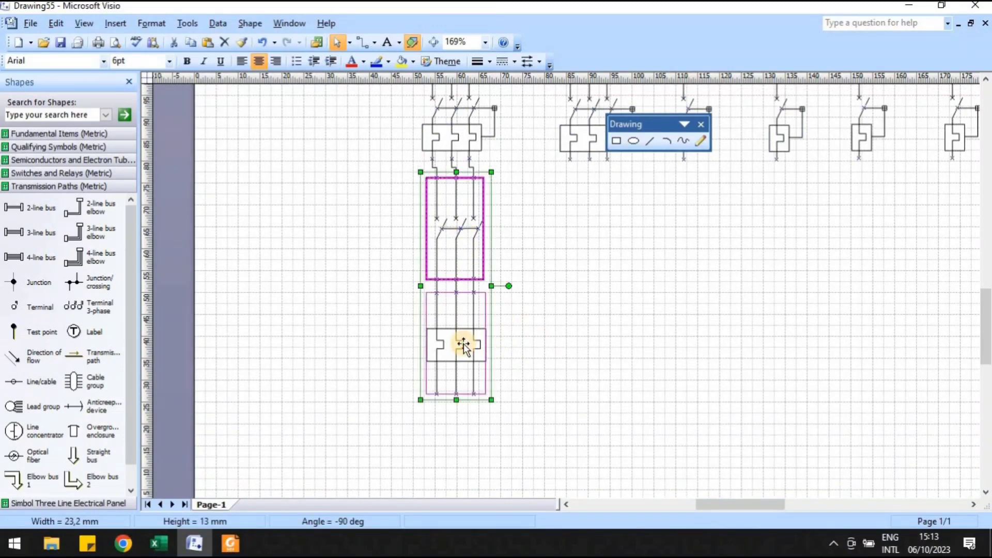
left_click(501, 348)
scroll(537, 277, "down", 3)
scroll(394, 215, "down", 1)
scroll(394, 217, "up", 2)
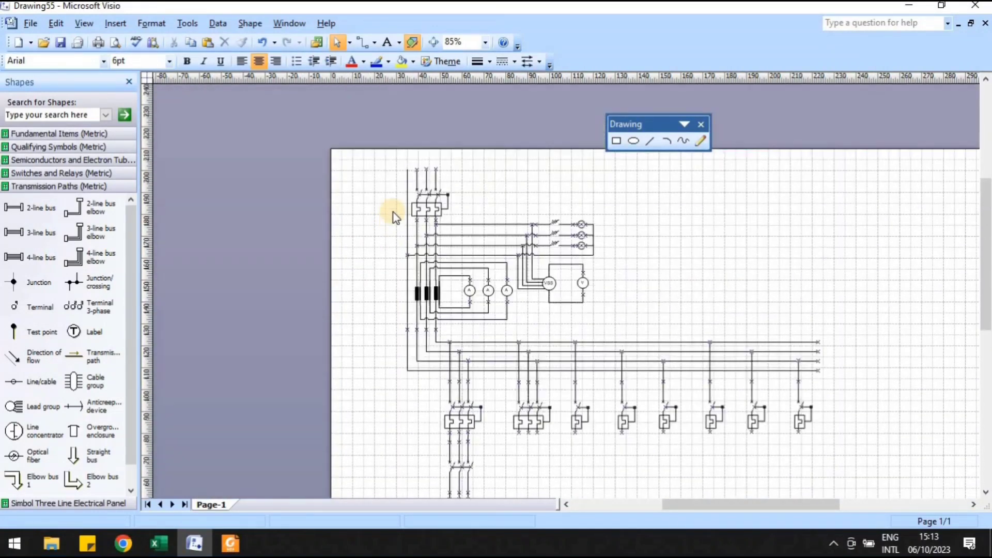
scroll(420, 219, "down", 1)
scroll(420, 227, "down", 1)
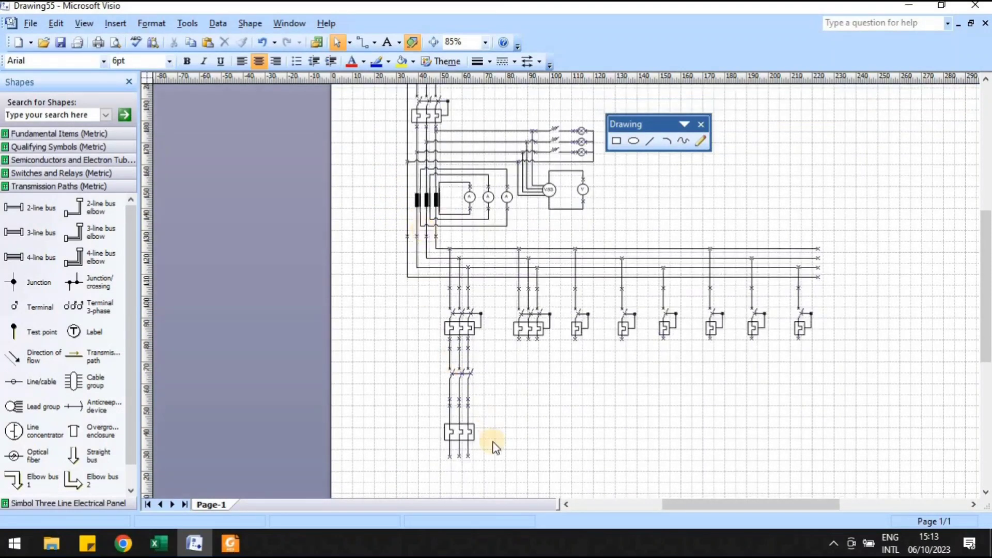
scroll(471, 341, "down", 3)
scroll(439, 329, "up", 1)
scroll(506, 315, "down", 1)
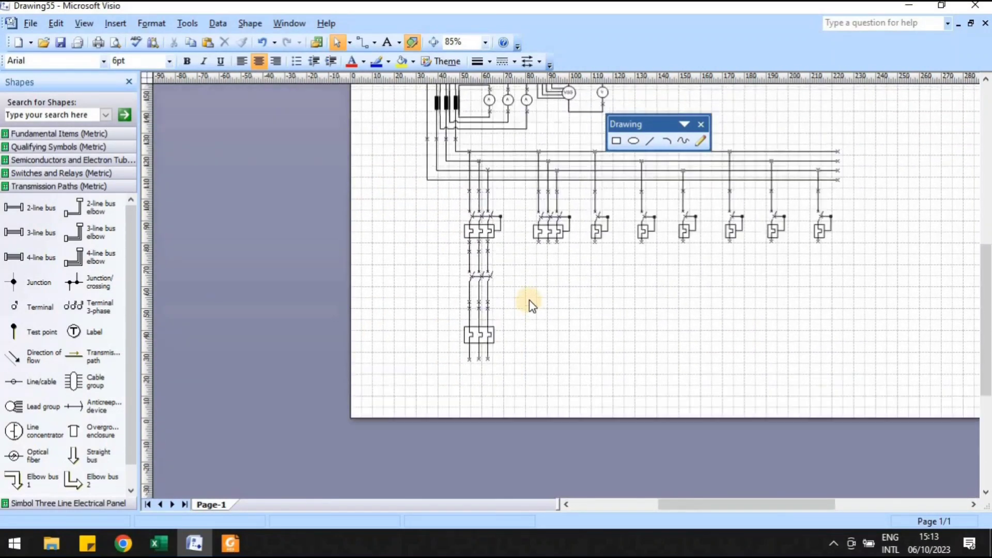
scroll(496, 292, "up", 2)
scroll(454, 227, "down", 2)
- Select all the circuit shapes and shift them slightly to the right
left_click(582, 274)
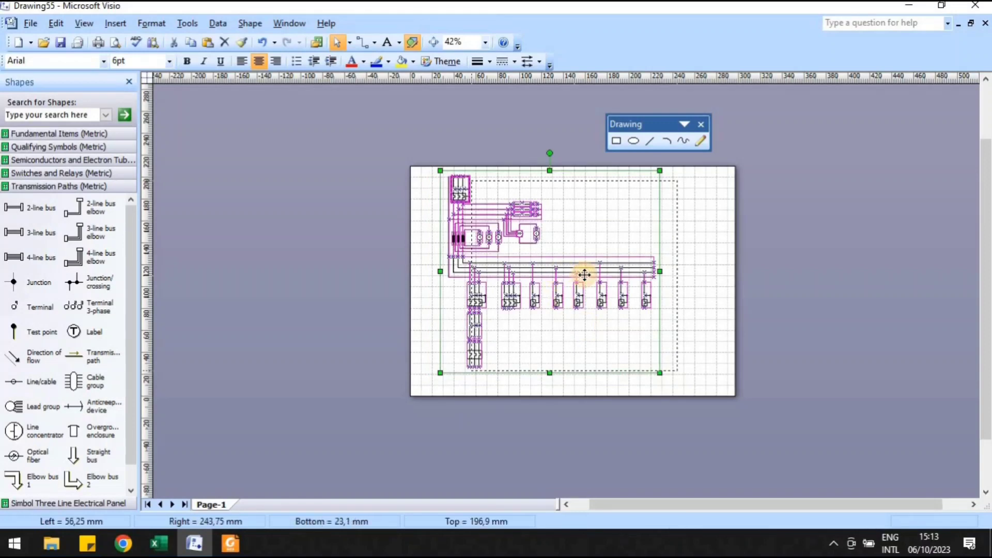
left_click_drag(587, 275, 607, 304)
scroll(607, 303, "up", 2)
scroll(237, 328, "up", 2)
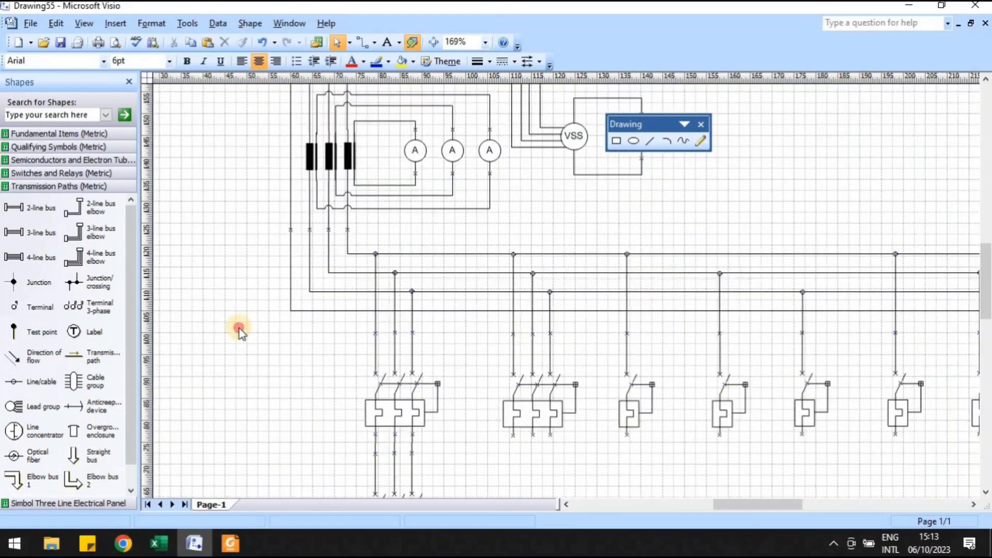
scroll(310, 276, "up", 2)
scroll(296, 115, "down", 1)
scroll(304, 178, "up", 2)
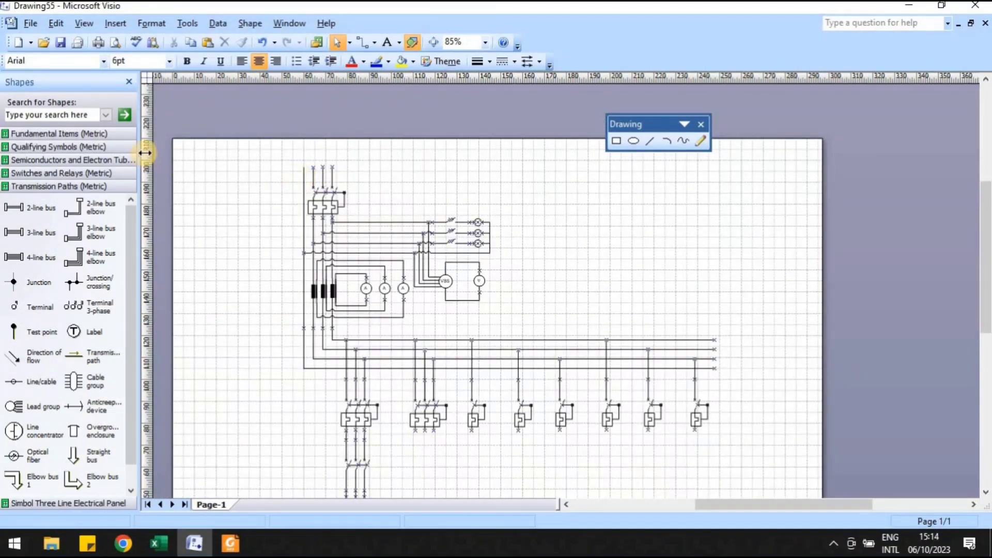
scroll(423, 326, "up", 3)
scroll(350, 288, "down", 4)
scroll(263, 331, "up", 3)
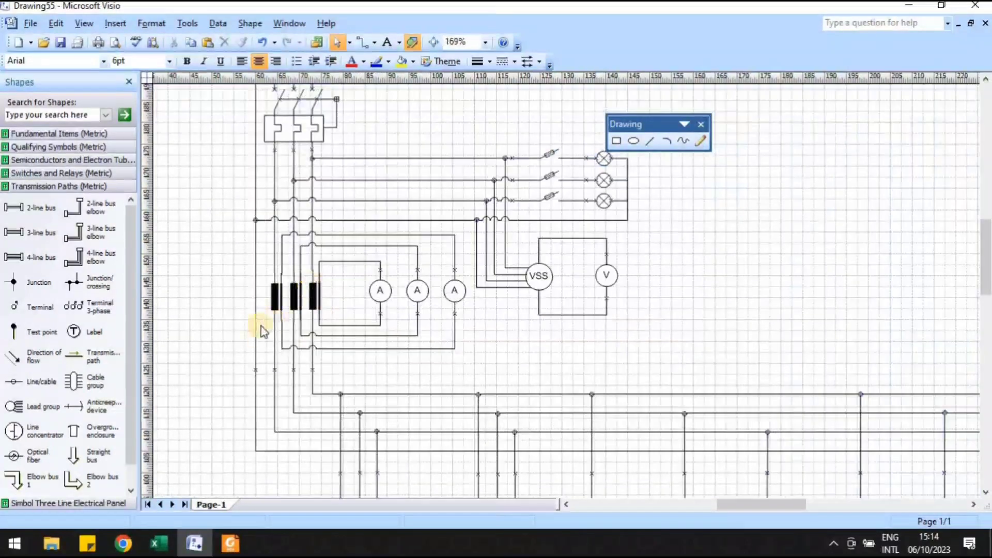
scroll(259, 276, "up", 2)
scroll(269, 193, "up", 3)
- Extend the leftmost incoming line further upward
left_click(253, 181)
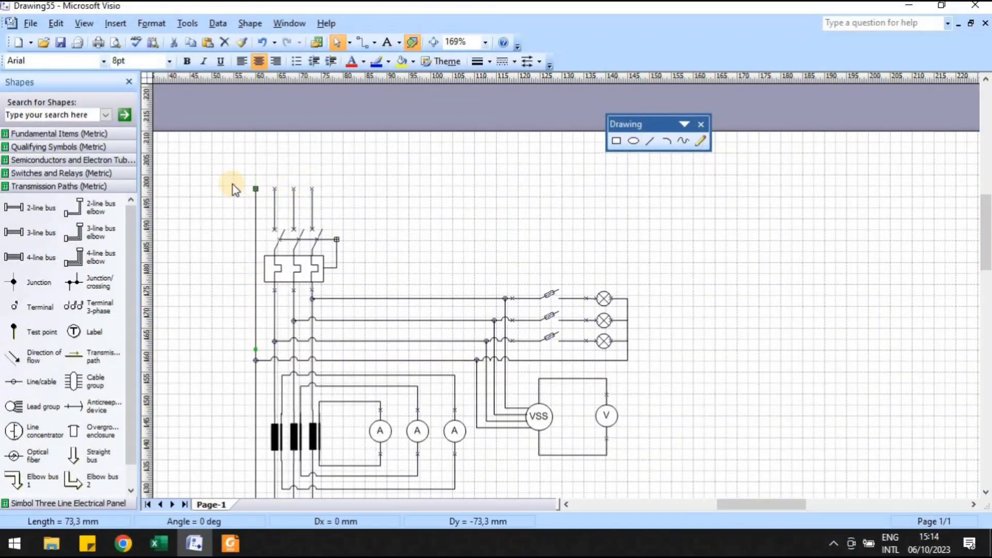
scroll(343, 210, "up", 5)
left_click_drag(343, 210, 343, 128)
- Place a Junction above the first phase line and connect the line up to it
left_click(455, 212)
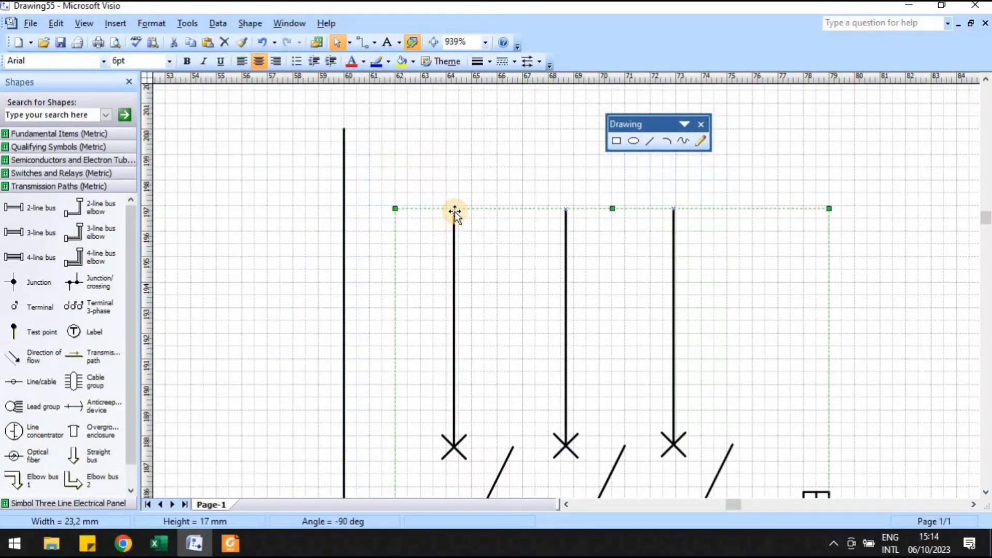
left_click(364, 42)
left_click(439, 199)
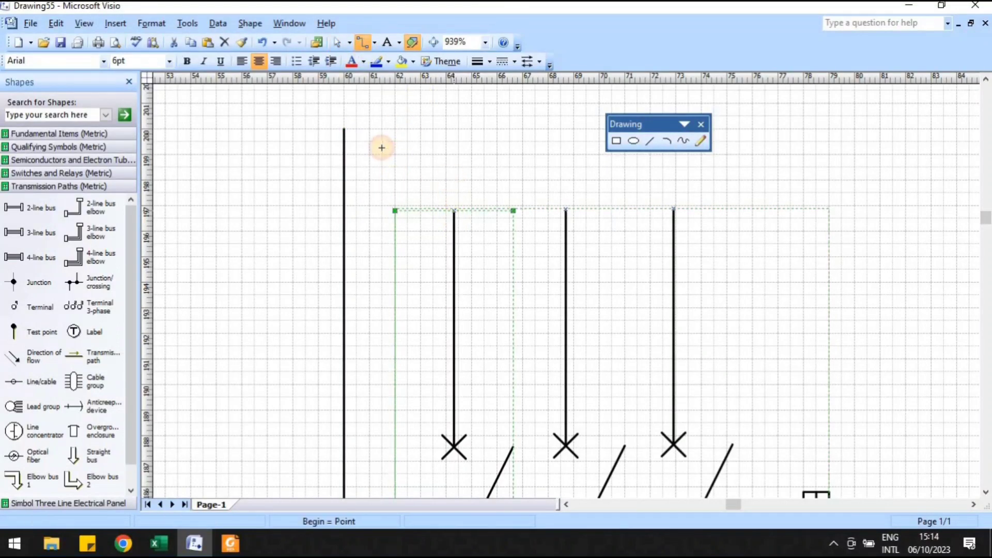
left_click_drag(382, 148, 437, 123)
key("Escape")
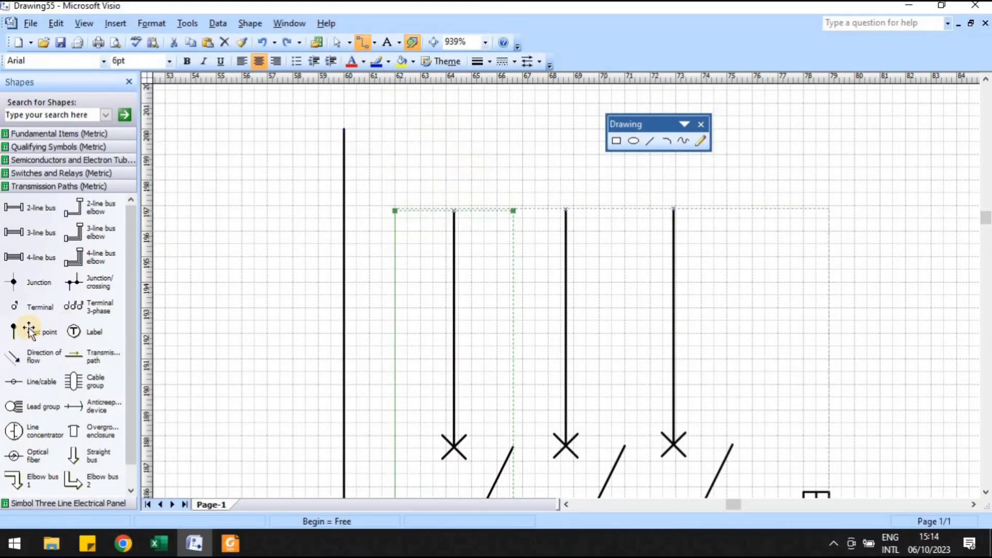
mouse_move(13, 282)
left_mouse_down()
mouse_move(451, 130)
mouse_move(451, 143)
left_mouse_up()
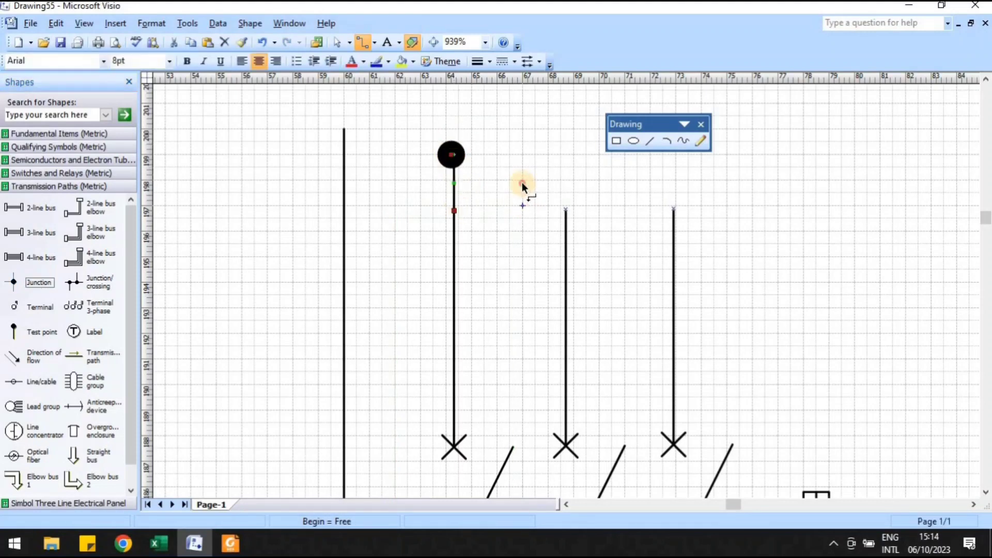
left_click_drag(454, 210, 461, 162)
left_click(501, 177)
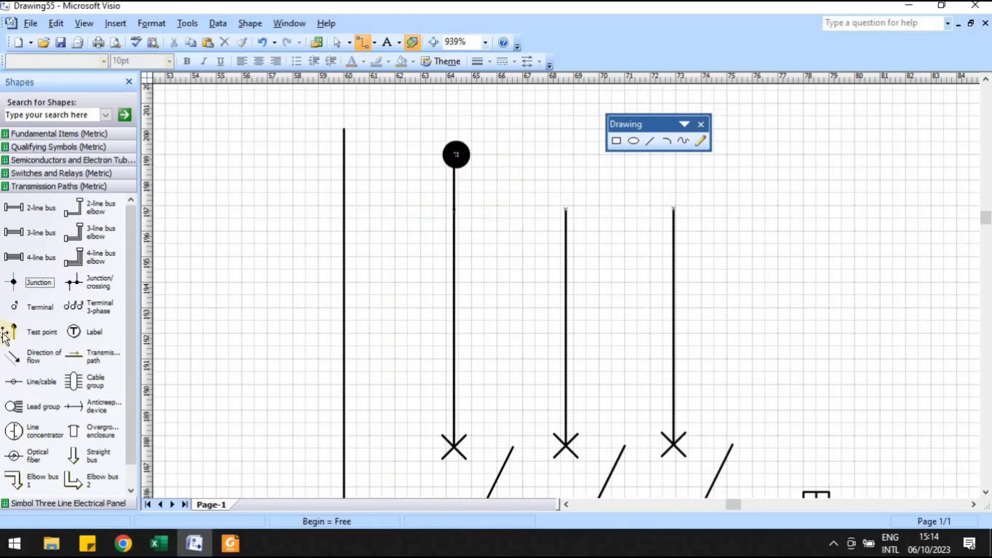
scroll(465, 196, "down", 3, "ctrl")
scroll(442, 217, "down", 2, "ctrl")
- Draw a rectangle enclosing the whole circuit and send it to the back
left_click(616, 141)
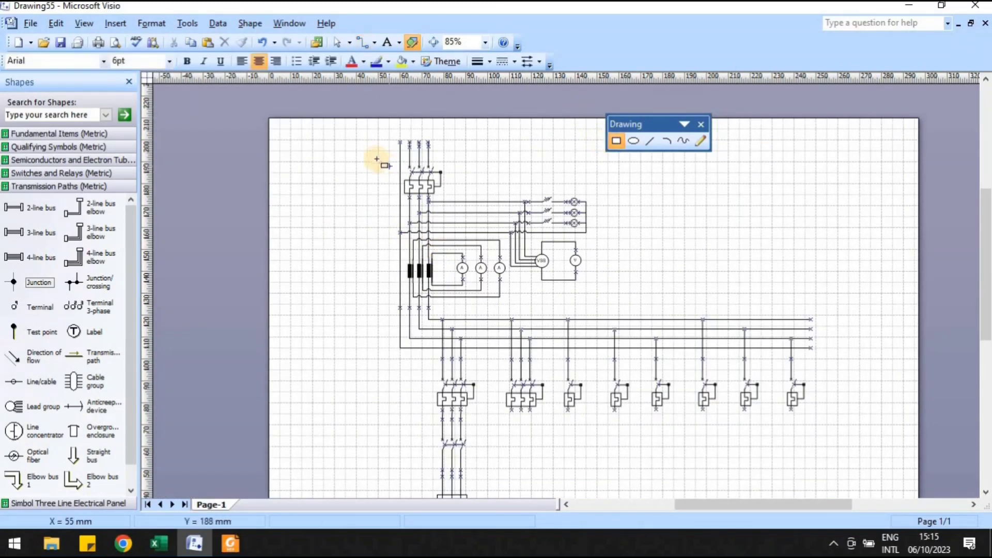
left_click_drag(367, 145, 826, 476)
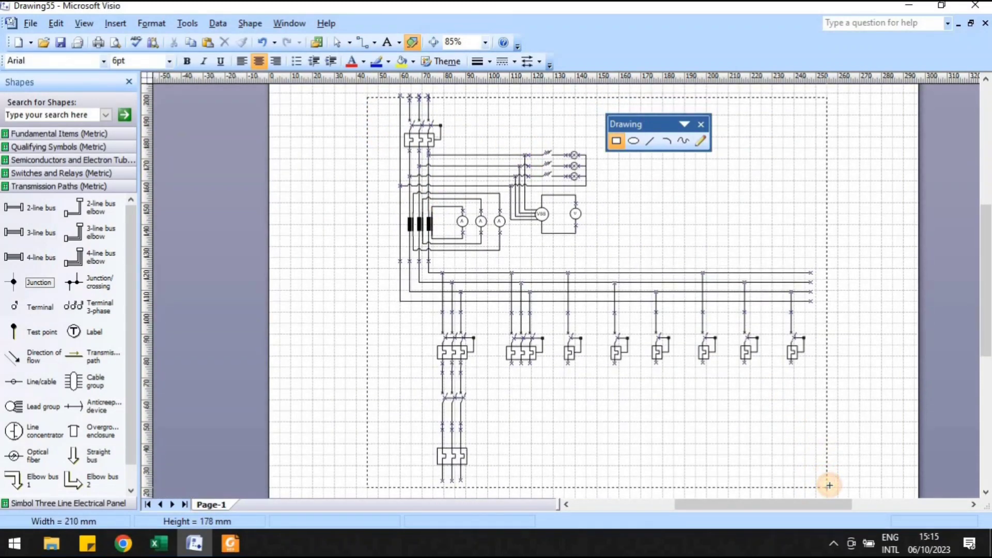
left_click_drag(828, 485, 828, 486)
right_click(677, 383)
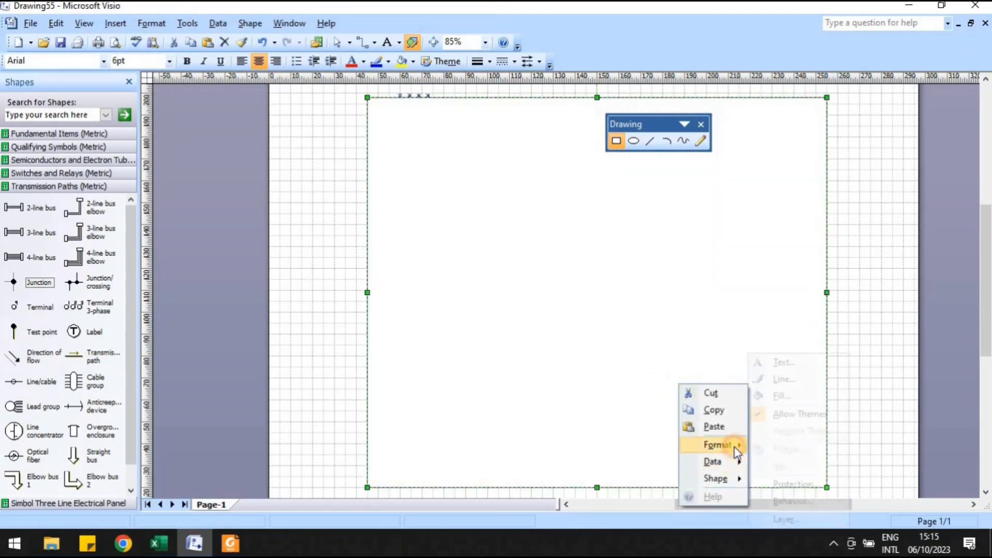
left_click(808, 447)
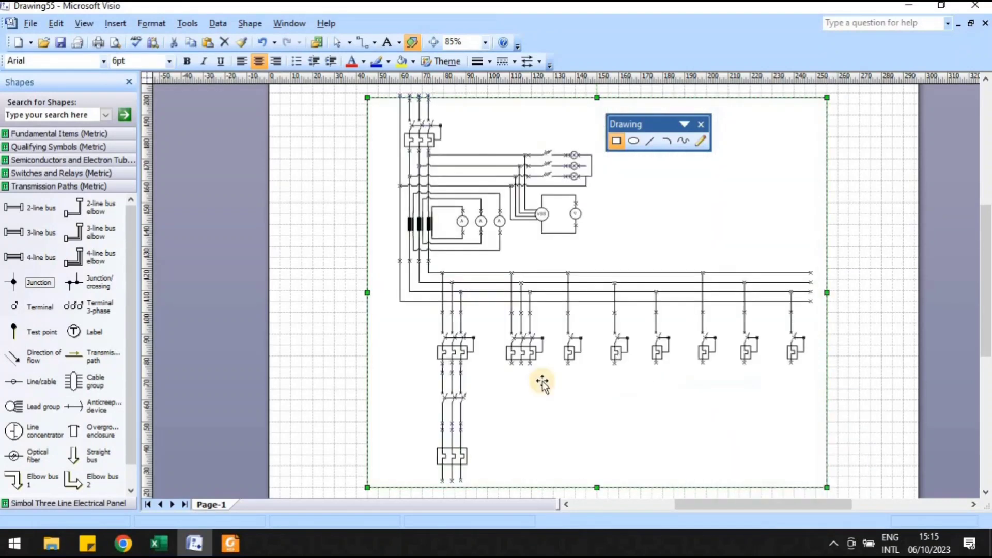
scroll(424, 268, "down", 3)
- Give the border rectangle dashed line pattern 02 with line weight 05
left_click(654, 394)
left_click(337, 42)
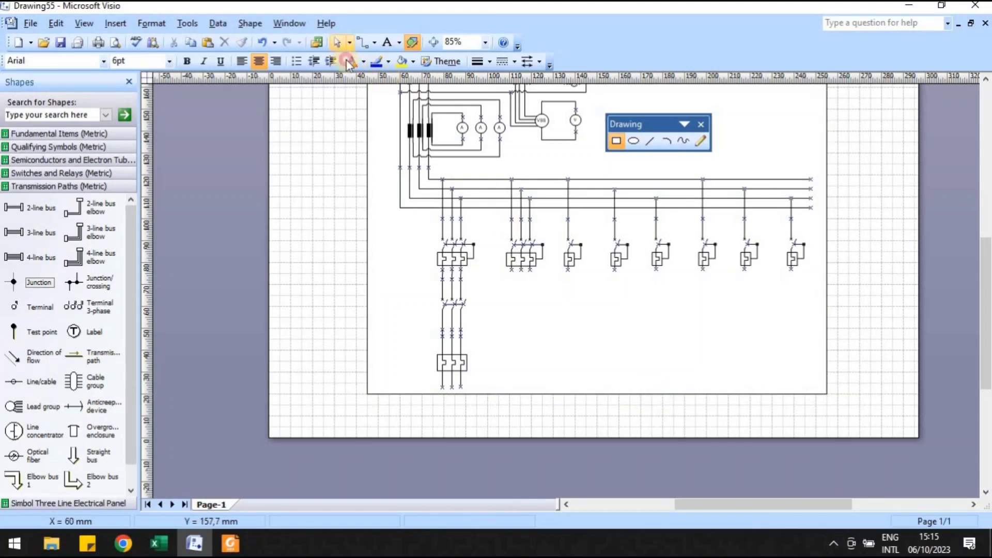
right_click(519, 396)
left_click(625, 379)
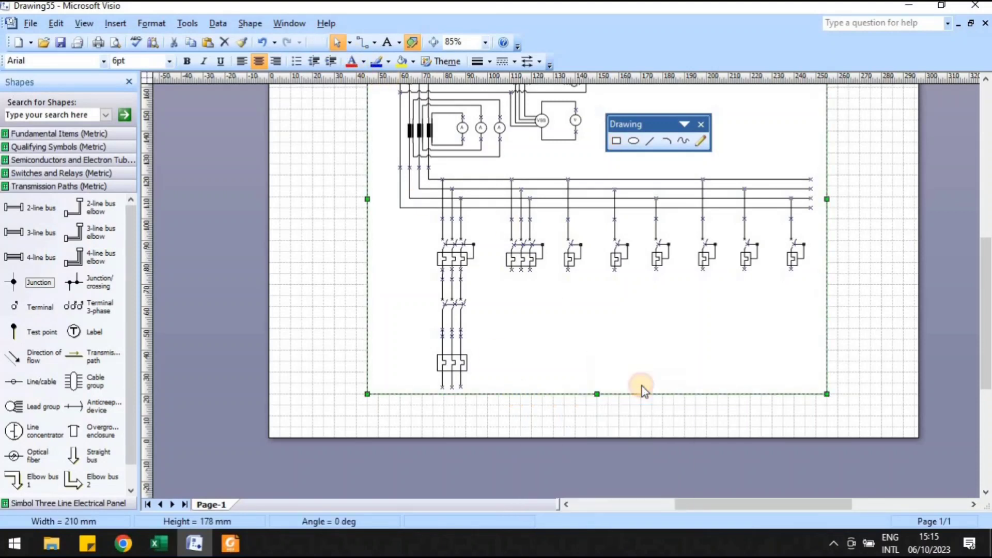
left_click(486, 187)
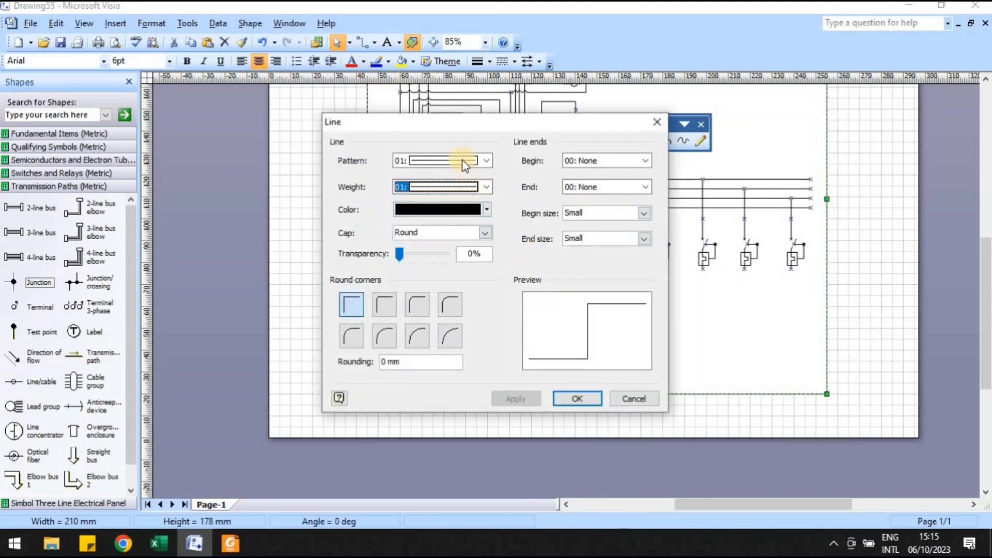
left_click(462, 159)
left_click(444, 175)
left_click(457, 191)
left_click(454, 222)
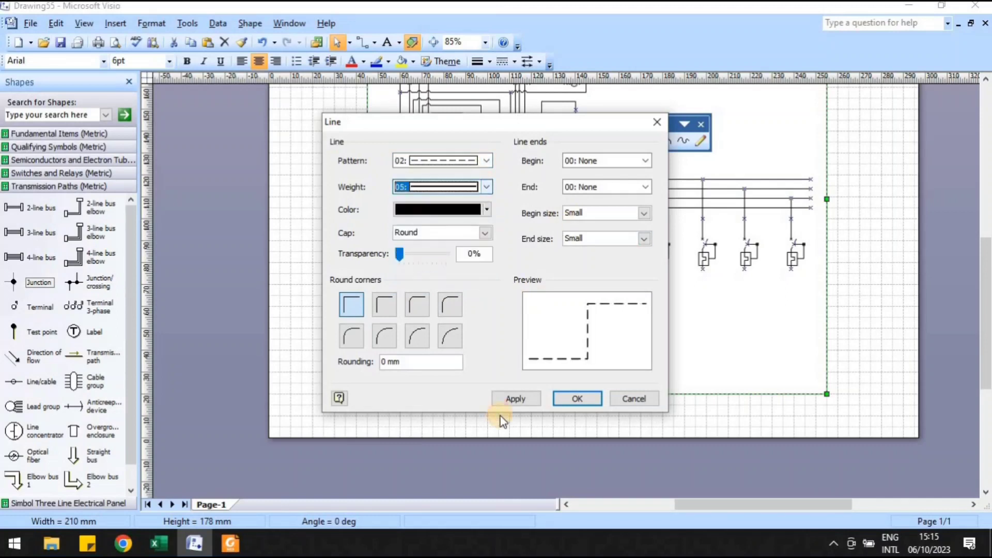
left_click(576, 398)
left_click(892, 345)
scroll(594, 316, "up", 2)
scroll(552, 313, "up", 2)
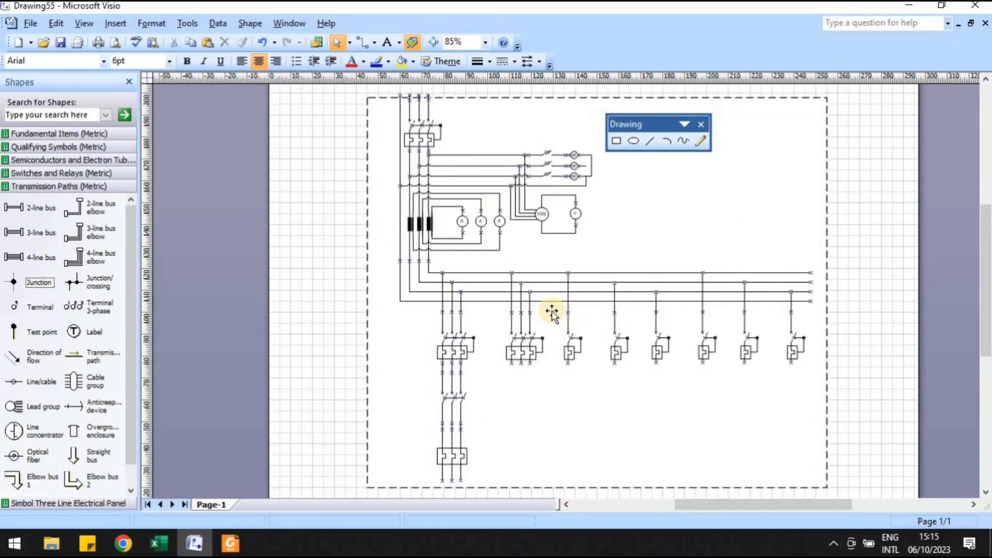
scroll(552, 313, "up", 5)
- Select the four junction circles and nudge them down toward the top incoming line
scroll(459, 251, "down", 3)
scroll(388, 222, "down", 5)
scroll(393, 241, "up", 5)
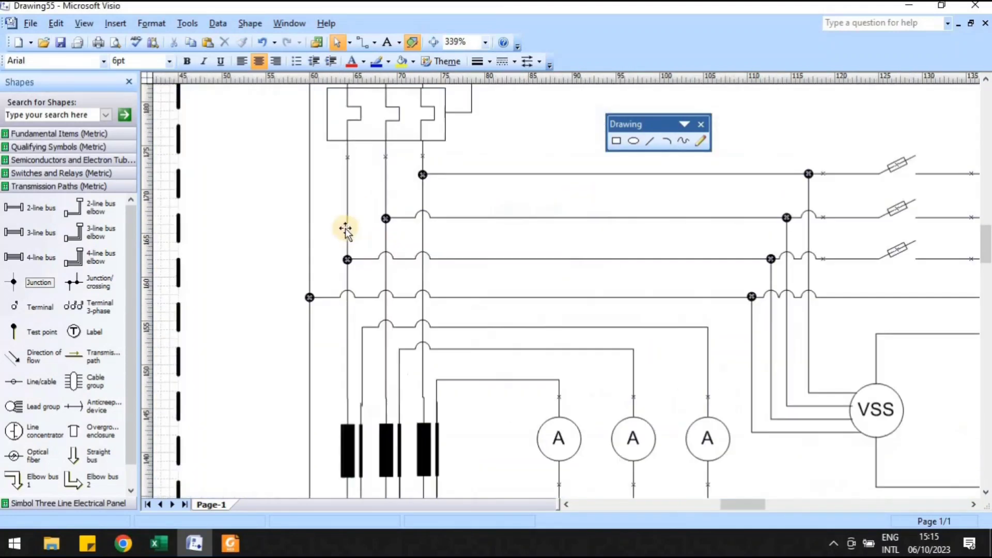
scroll(345, 229, "up", 5)
scroll(309, 185, "up", 4)
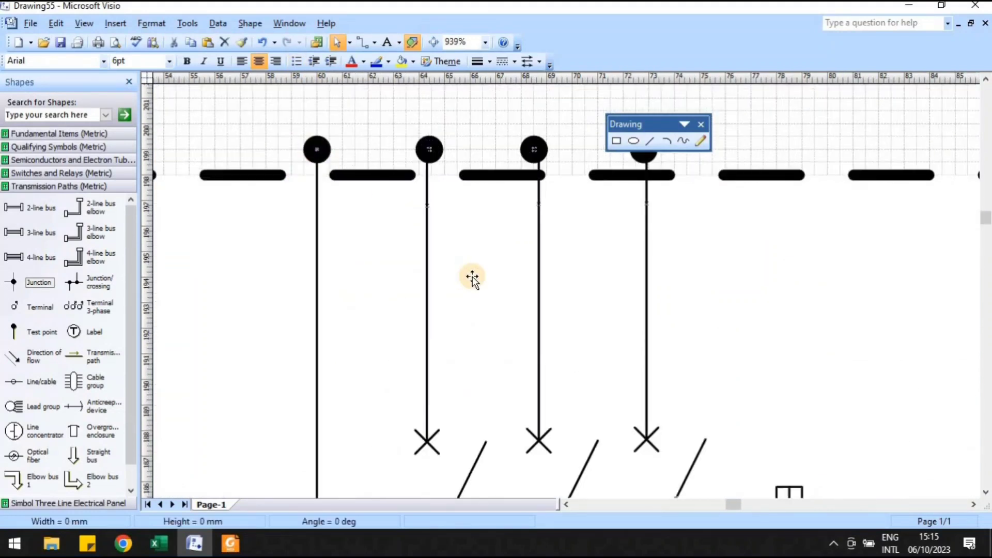
left_click(429, 153, "shift")
left_click(534, 149, "shift")
scroll(594, 186, "up", 1)
left_click(653, 222, "shift")
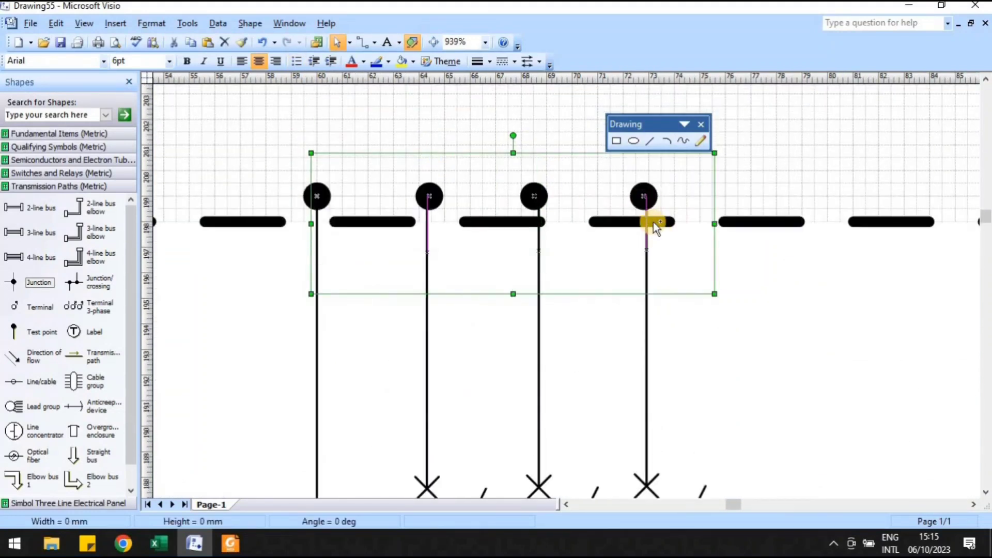
key("Down")
key("Down")
key("Down")
key("Down")
key("Down")
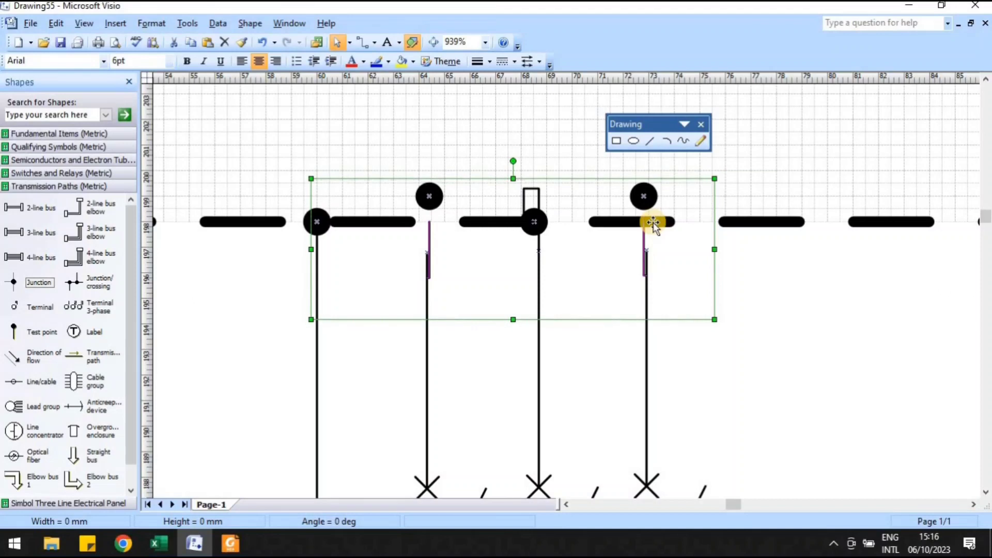
left_click_drag(546, 222, 545, 168)
left_click(457, 210)
scroll(407, 199, "down", 1)
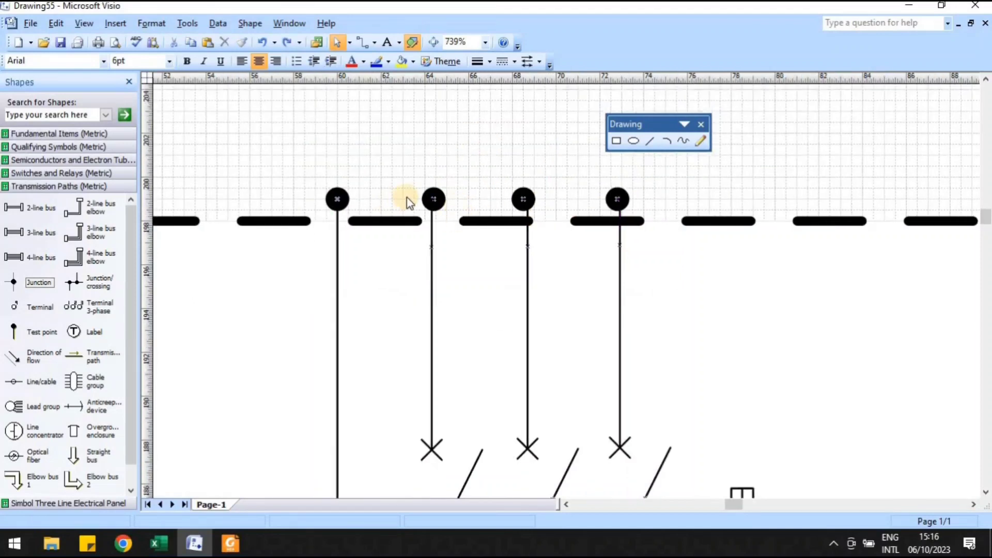
left_click(433, 204)
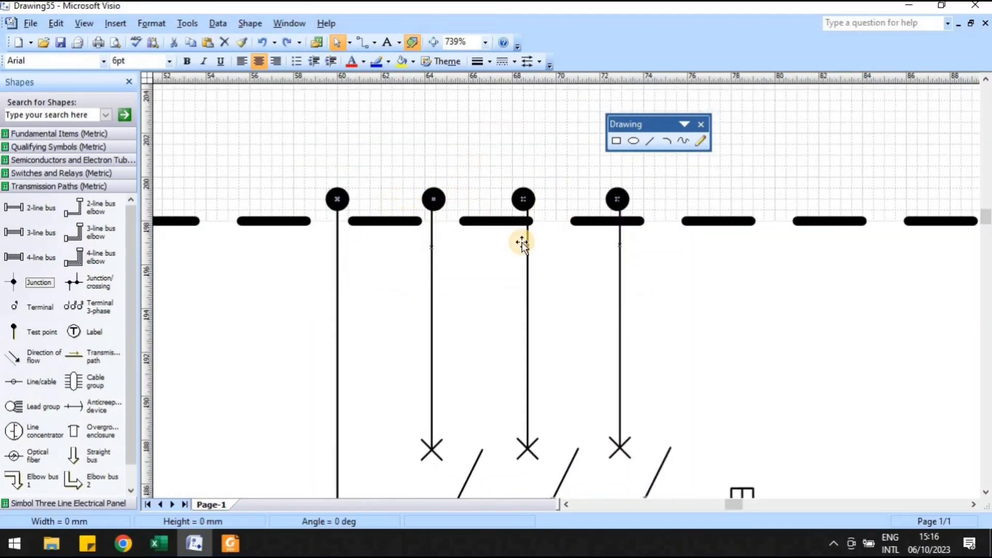
- Fine-tune the junction circles with arrow keys until each sits on the line
left_click(337, 199, "shift")
key("Down")
key("Down")
key("Down")
key("Down")
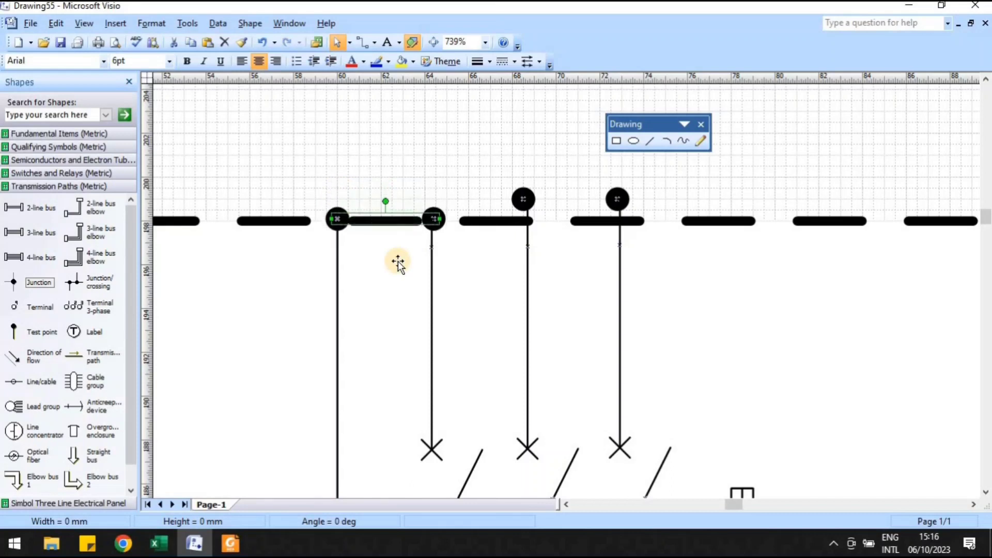
key("Escape")
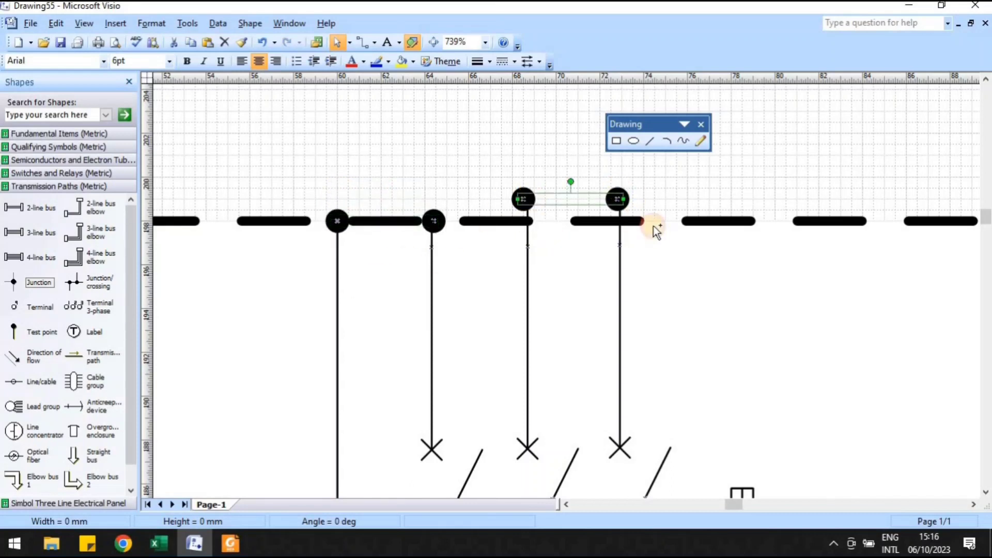
key("Down")
key("Down")
key("Down")
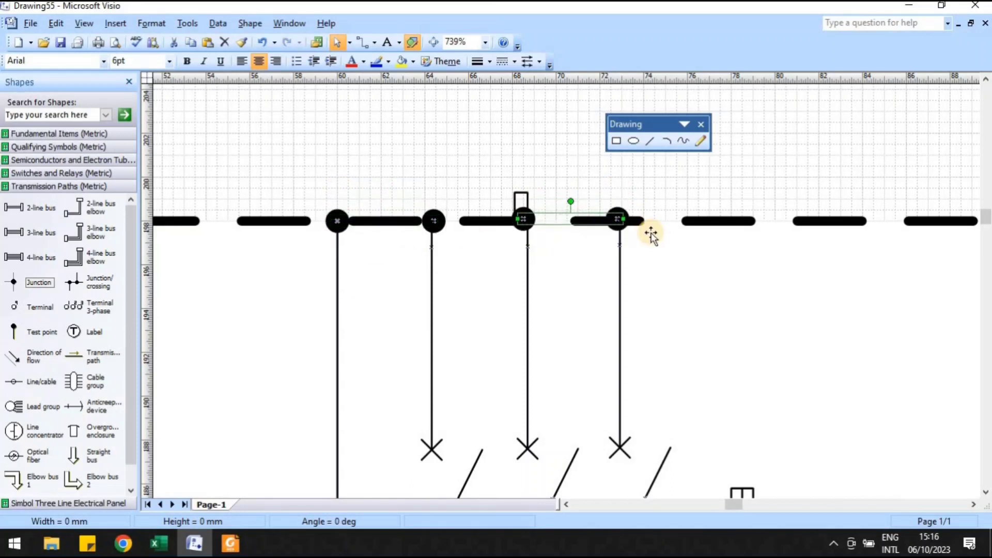
left_click(433, 241)
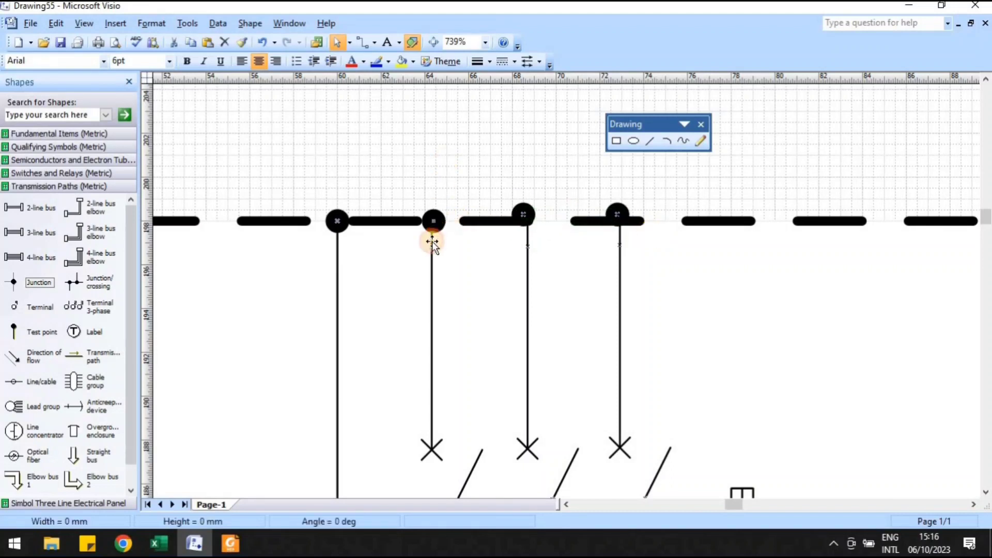
key("Up")
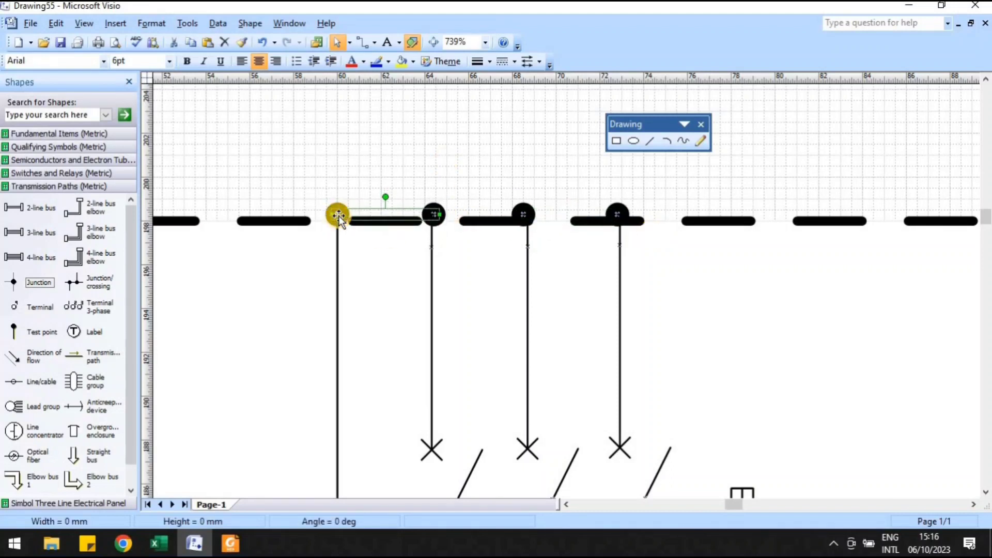
- Raise the dashed border's top edge slightly and shrink the circuit group from its corner
left_click(719, 222)
scroll(719, 221, "down", 3)
scroll(722, 246, "down", 3)
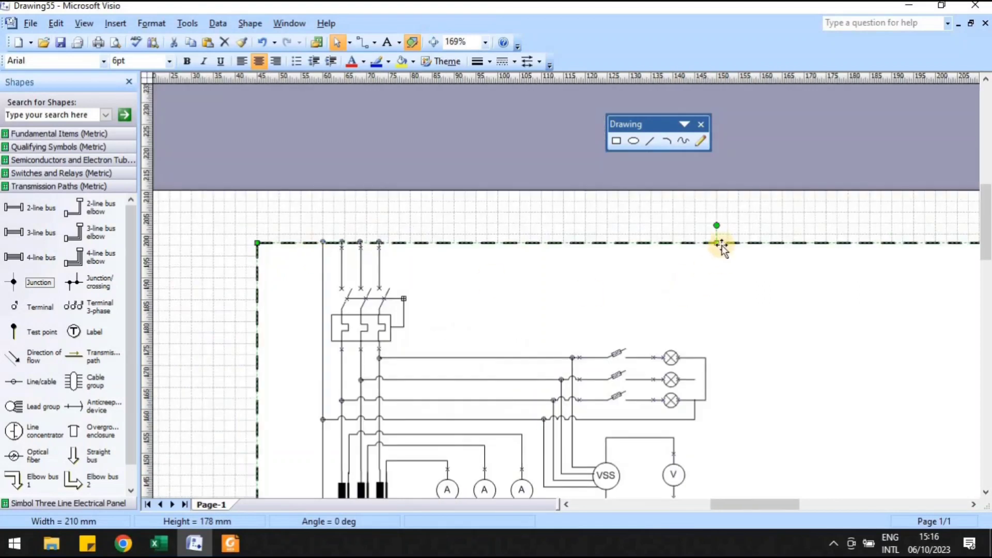
left_click_drag(714, 236, 715, 231)
scroll(343, 274, "up", 2)
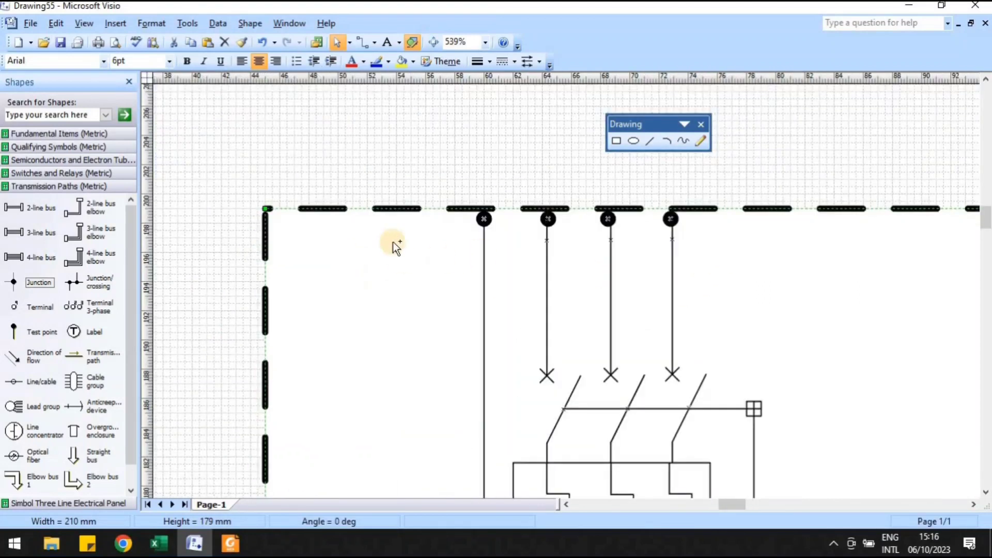
scroll(394, 244, "down", 4)
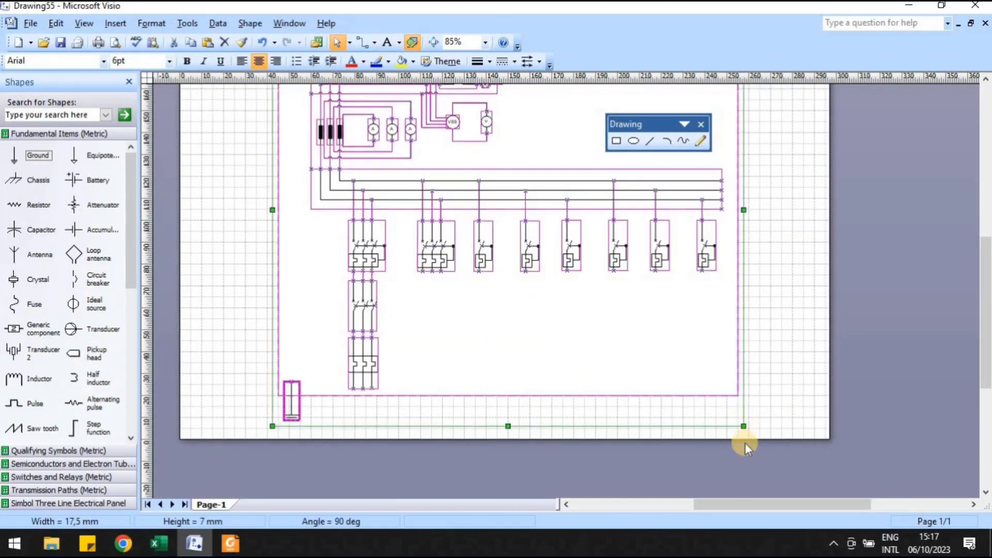
left_click_drag(711, 404, 714, 388)
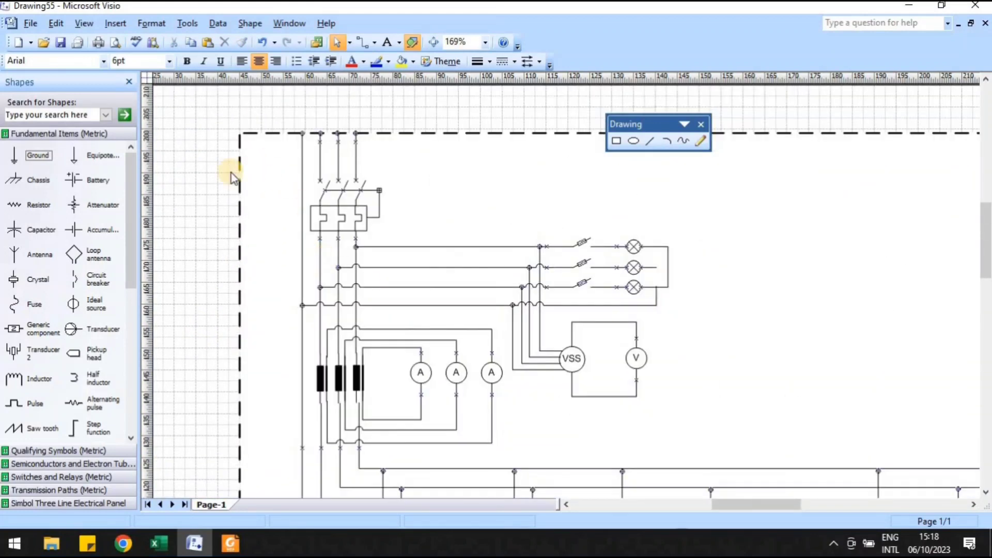
- Add a 'From PLN' text box and move it above the diagram
left_click(387, 42)
scroll(292, 185, "up", 5)
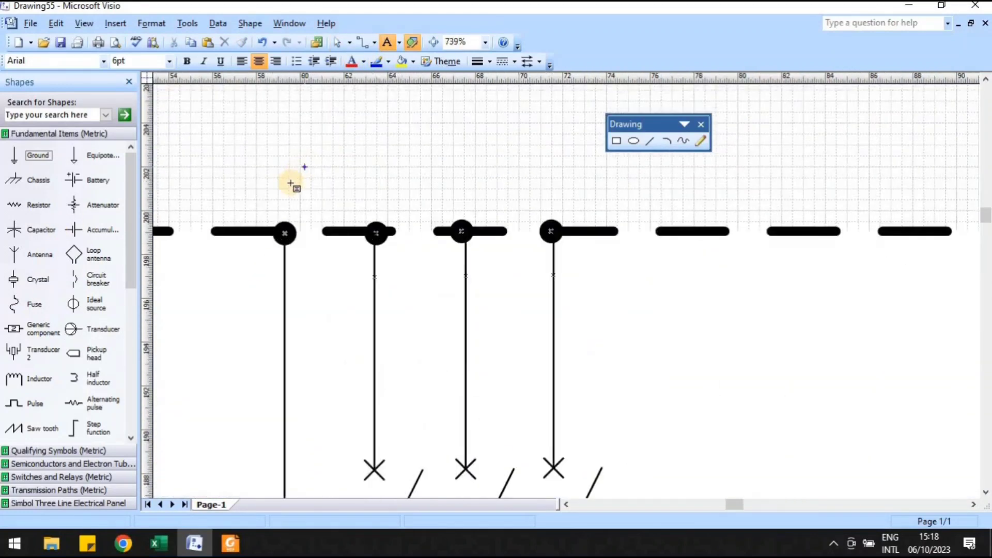
left_click(304, 116)
scroll(401, 200, "down", 2)
scroll(398, 202, "down", 3)
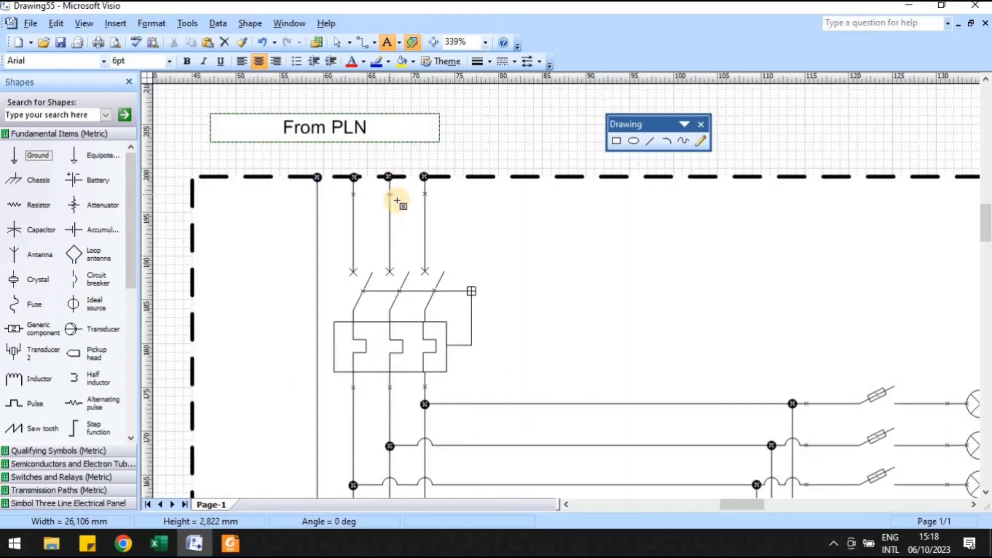
key("Escape")
key("ctrl+1")
left_click_drag(310, 114, 353, 90)
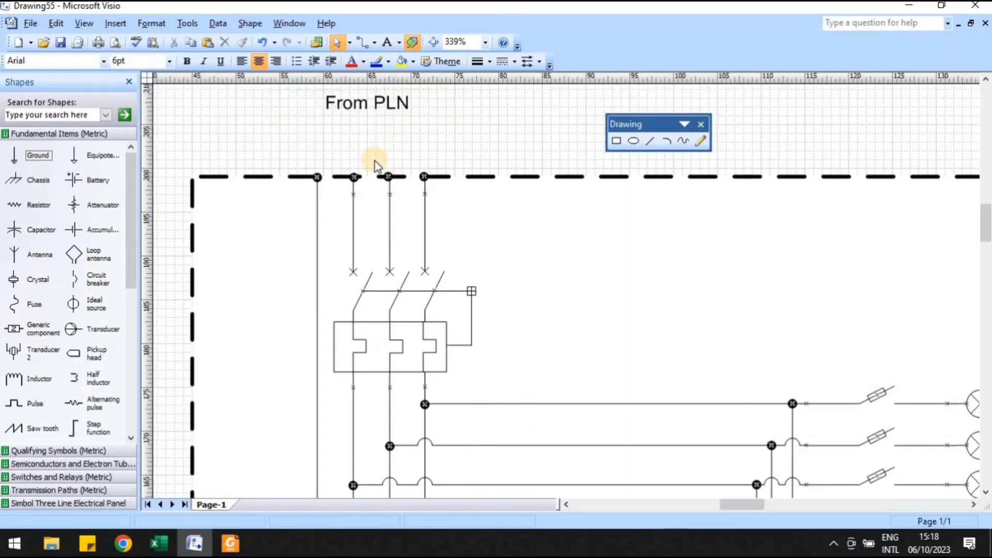
- Duplicate the text into three 'R' labels placed over the incoming wires
left_click(370, 119)
key("ctrl+c")
key("ctrl+v")
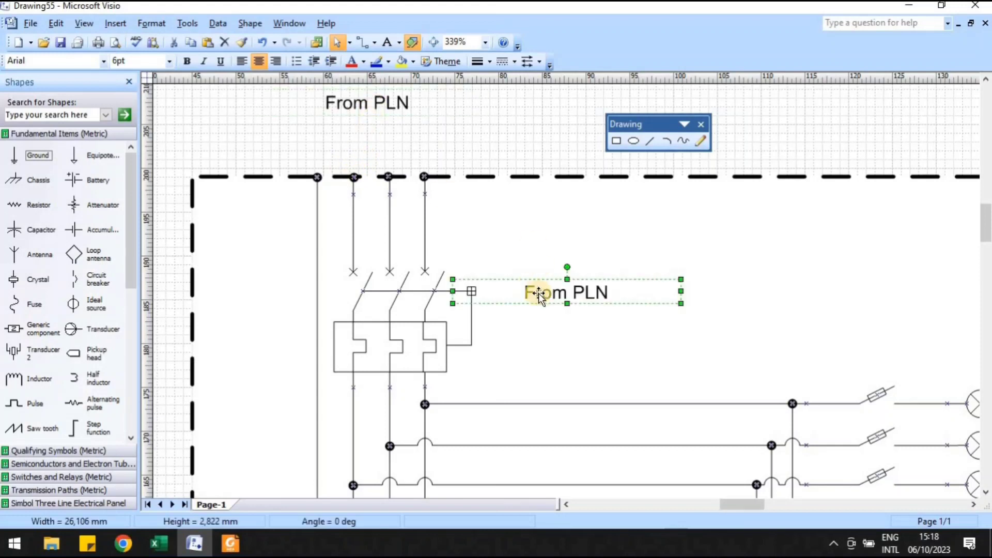
double_click(543, 297)
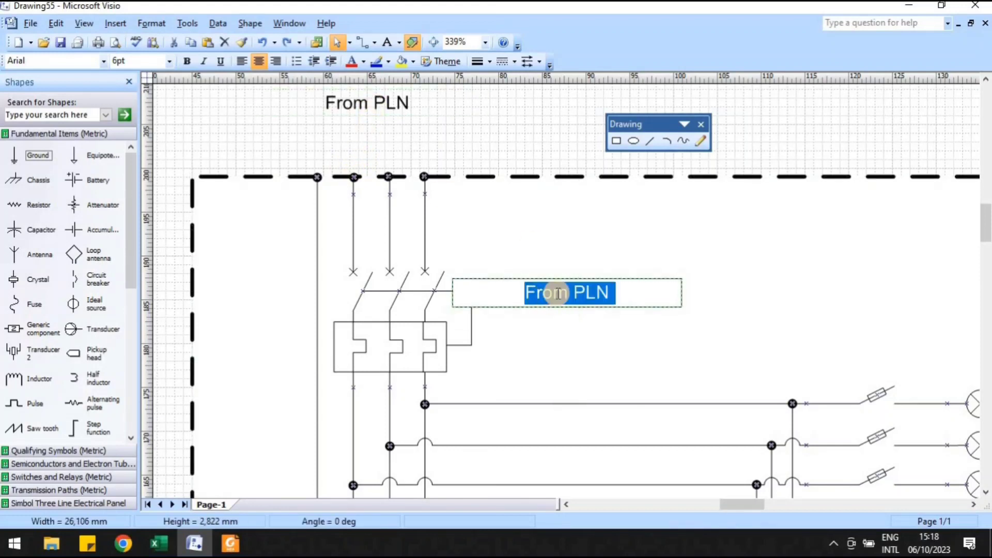
type("r")
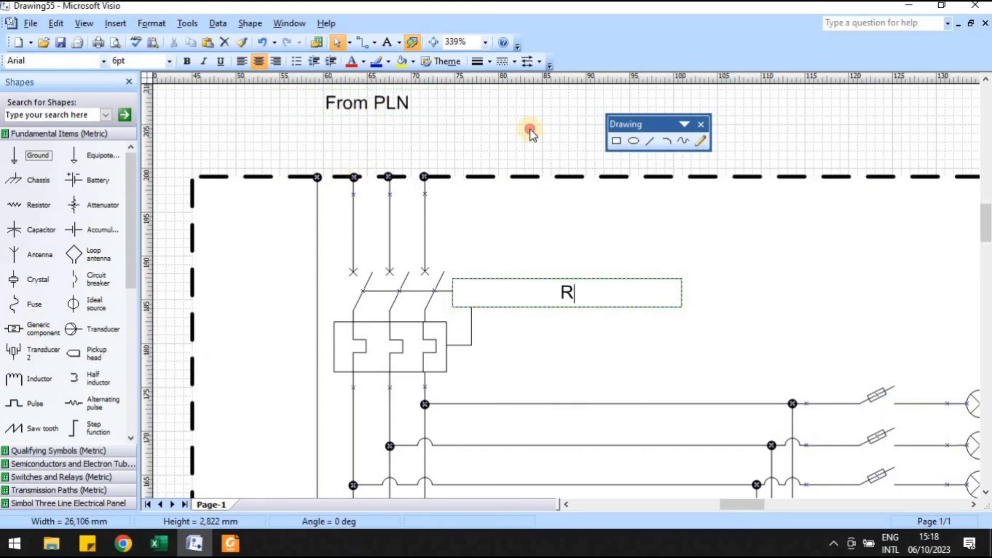
key("Escape")
left_click_drag(566, 293, 350, 154)
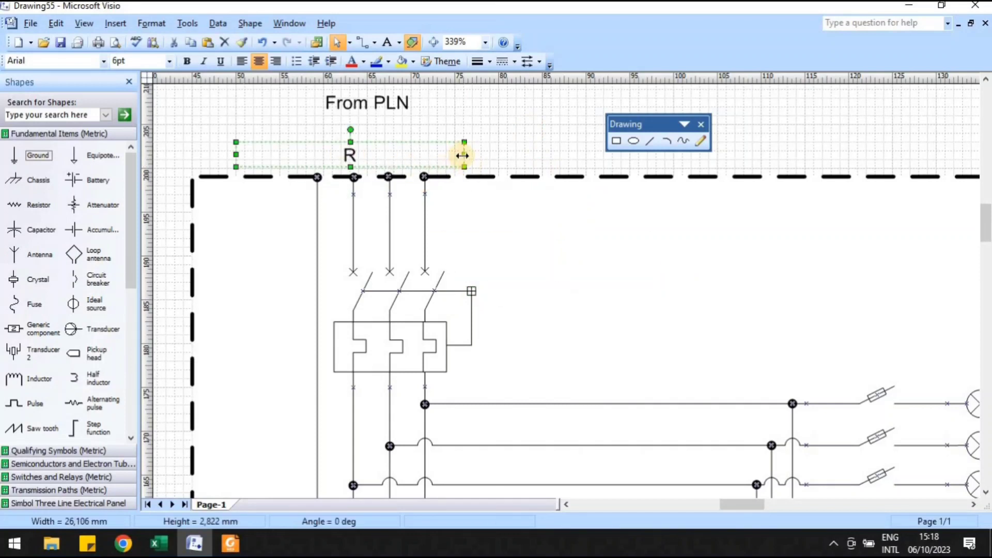
mouse_move(462, 155)
left_mouse_down()
mouse_move(265, 149)
mouse_move(363, 169)
left_mouse_up()
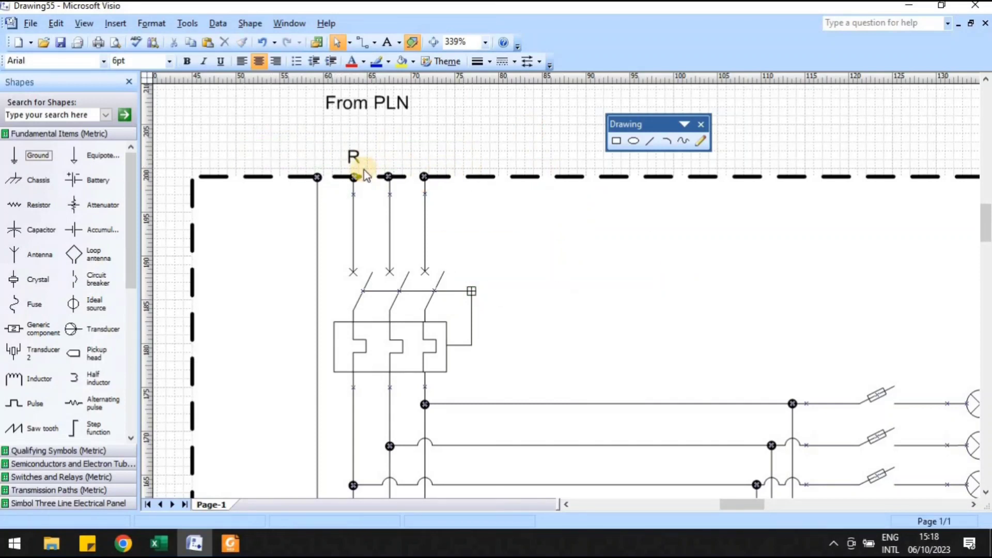
key("ctrl+c")
key("ctrl+v")
left_click_drag(567, 291, 390, 160)
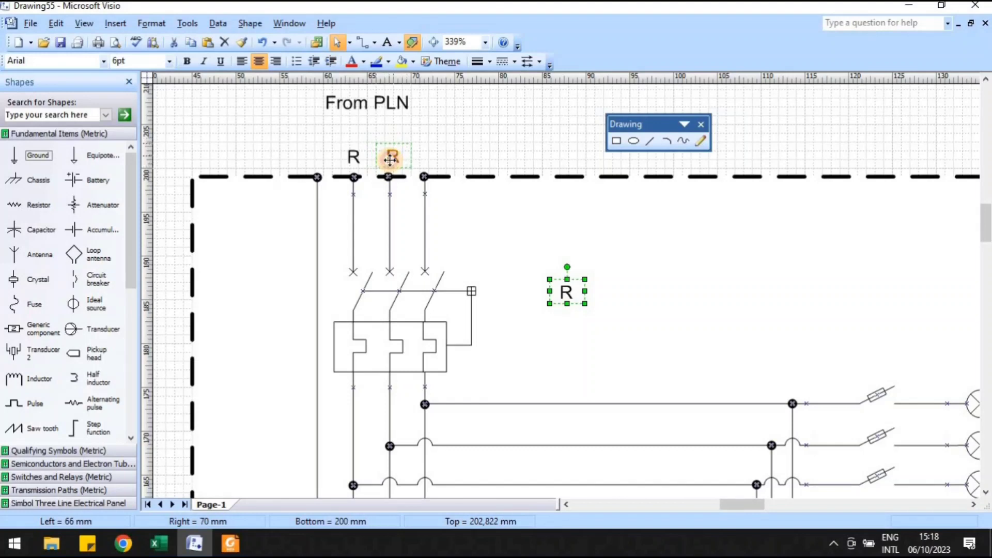
key("ctrl+v")
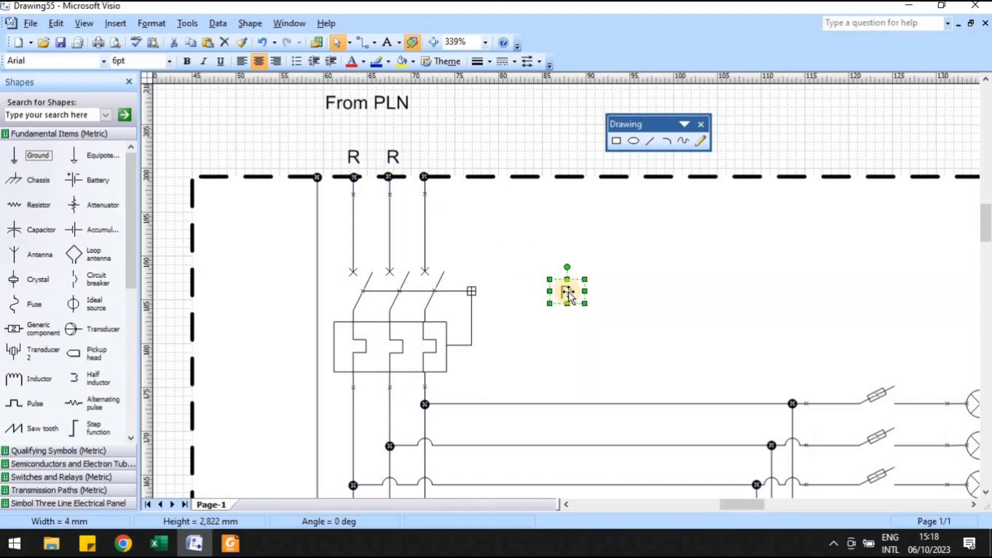
left_click_drag(565, 289, 426, 155)
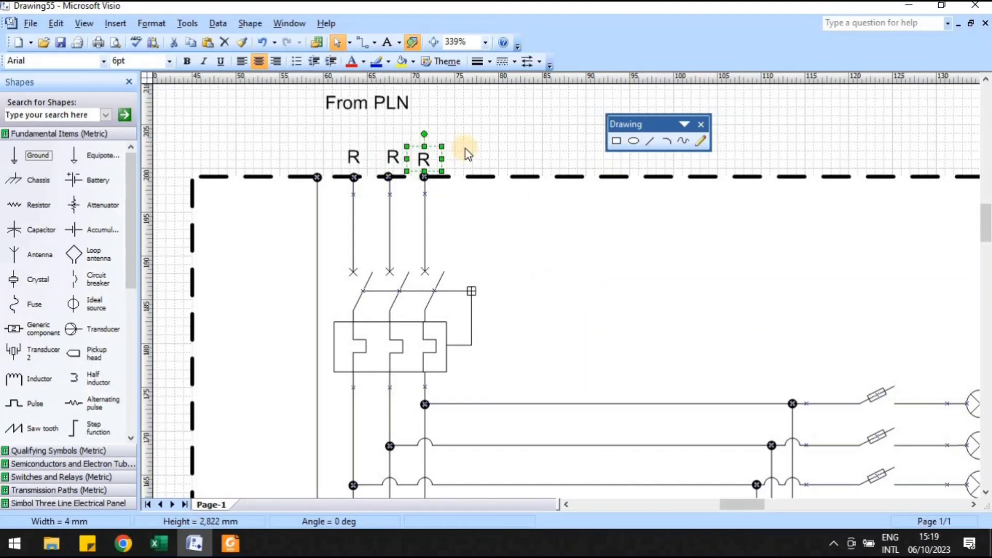
- Change the labels to S and T and add an N label over the leftmost wire
left_click(394, 156)
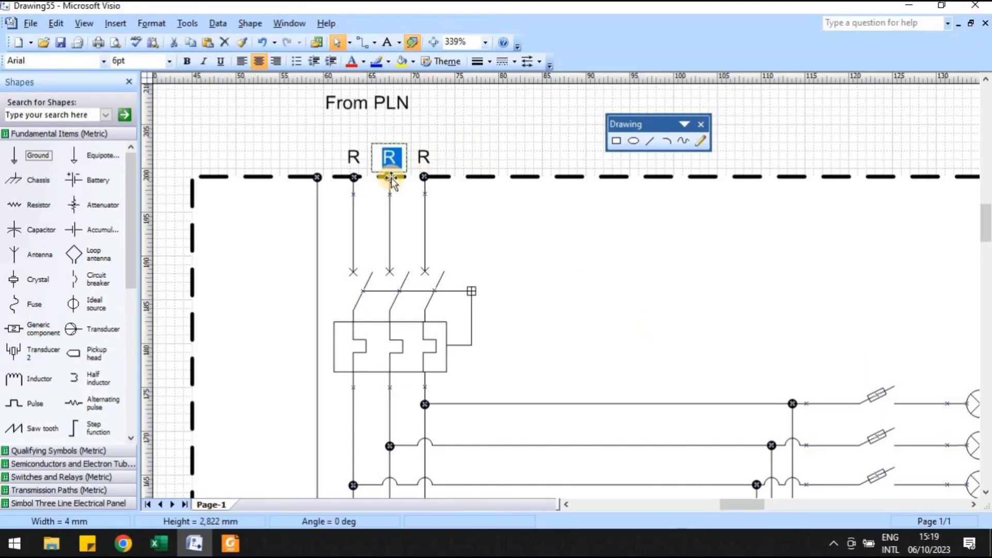
type("S")
double_click(425, 158)
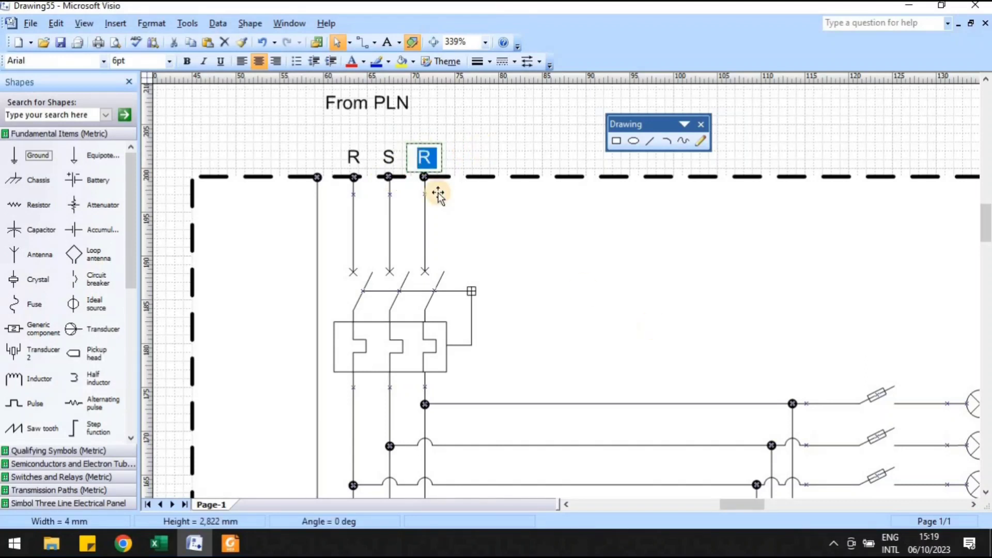
type("T")
left_click(453, 194)
left_click(393, 159)
key("ctrl+c")
key("ctrl+v")
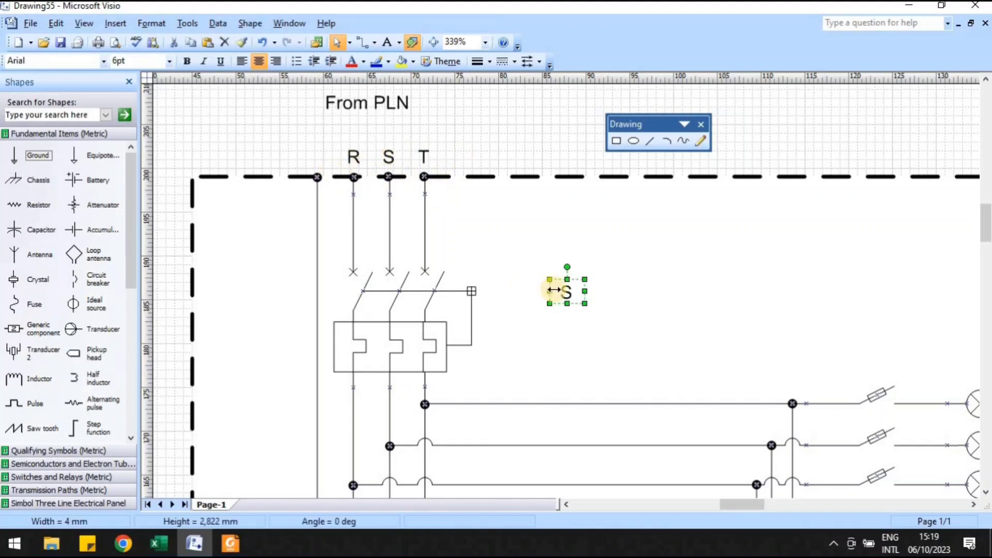
left_click_drag(565, 287, 315, 160)
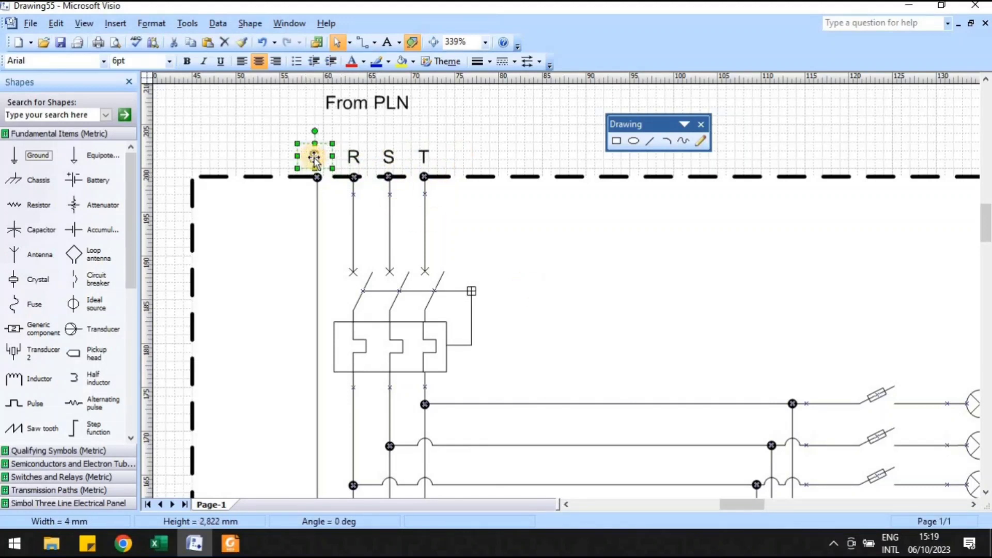
double_click(315, 159)
type("N")
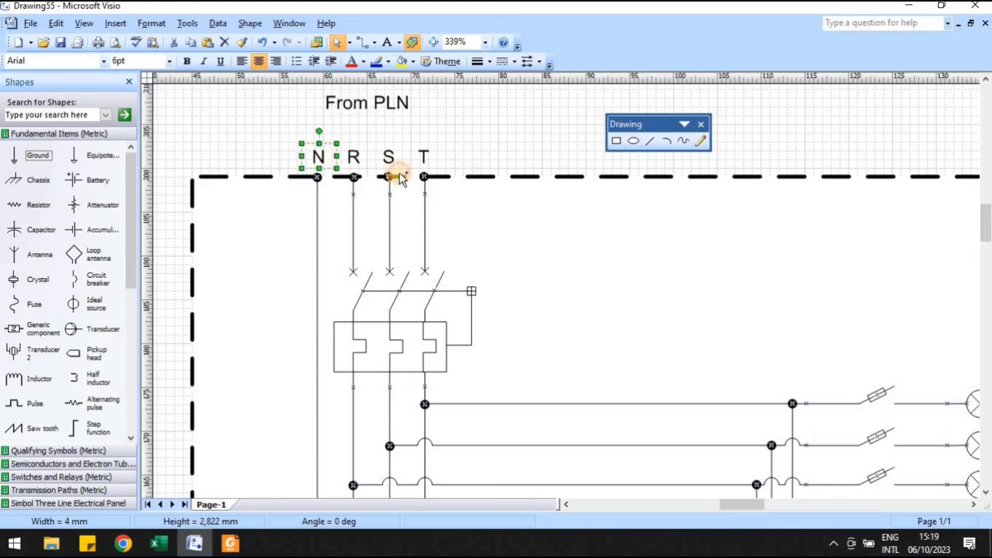
scroll(398, 172, "down", 2)
- Move 'From PLN' just above the phase labels and set its font size to 9 pt
left_click(368, 154)
left_click_drag(368, 154, 371, 153)
double_click(371, 153)
type("7")
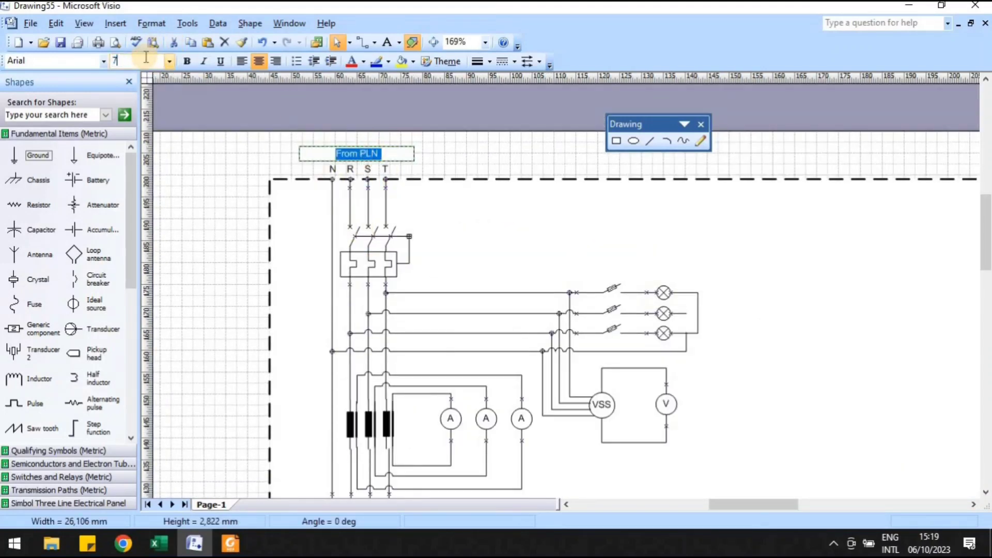
key("Return")
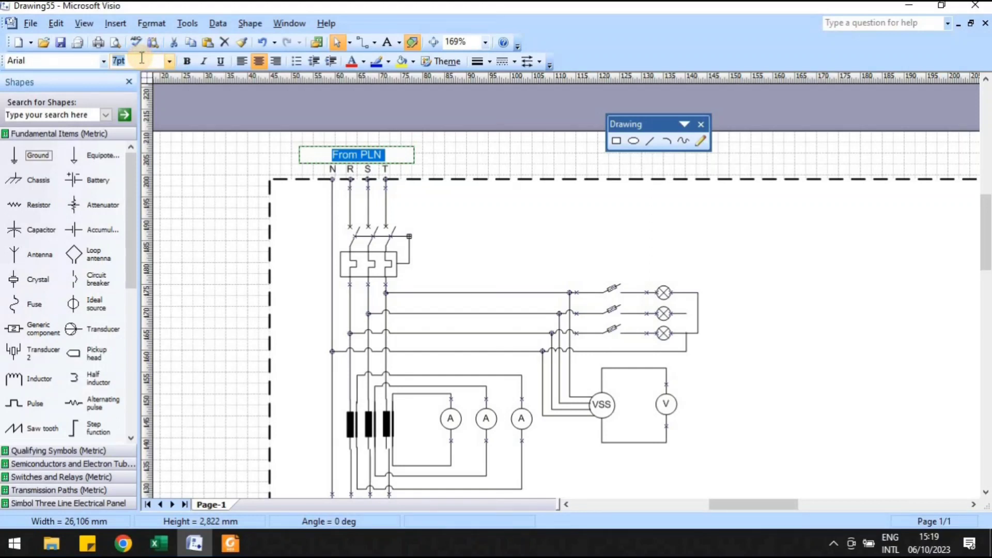
type("9")
key("Return")
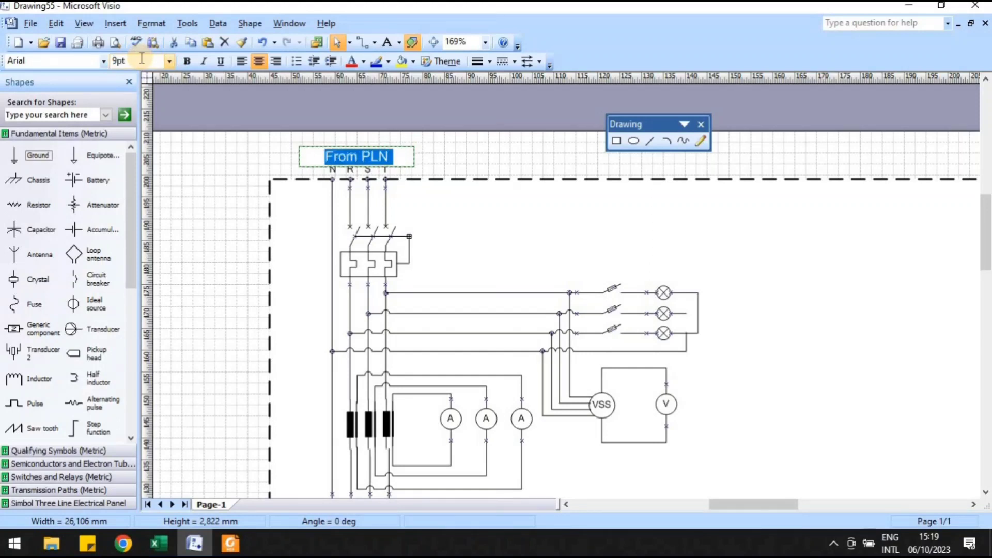
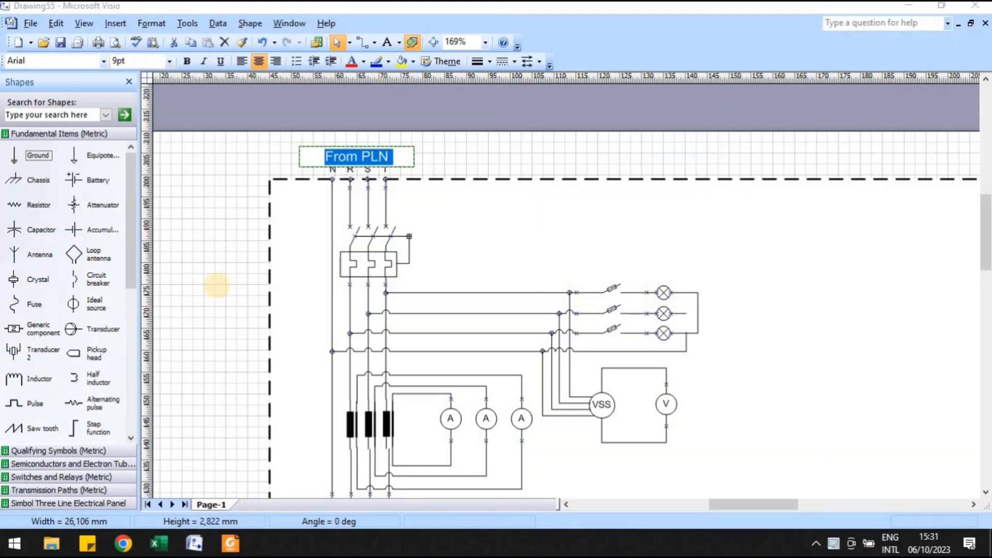
- Copy the From PLN label beside the main breaker and retype it as MCCB.1
key("Escape")
key("ctrl+c")
key("ctrl+v")
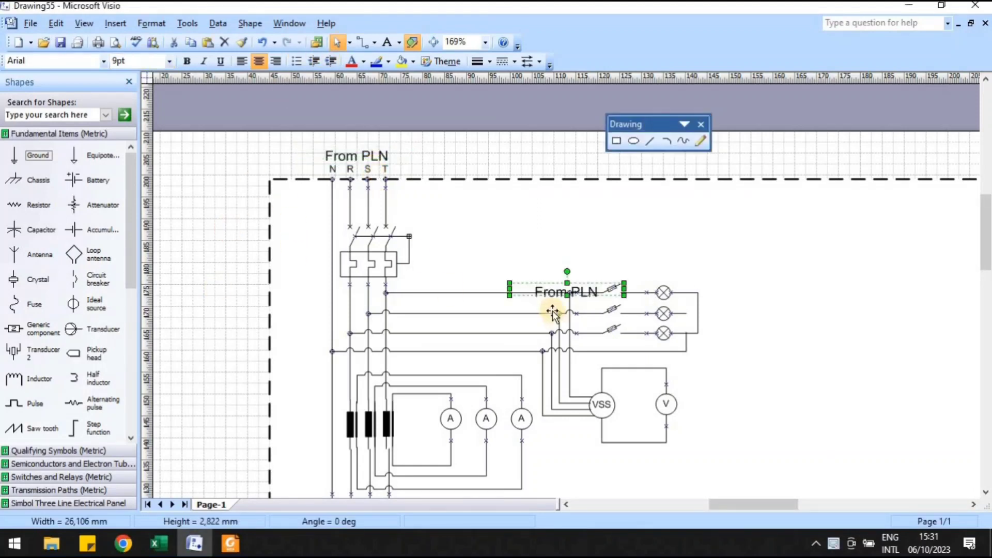
left_click_drag(553, 292, 428, 263)
key("F2")
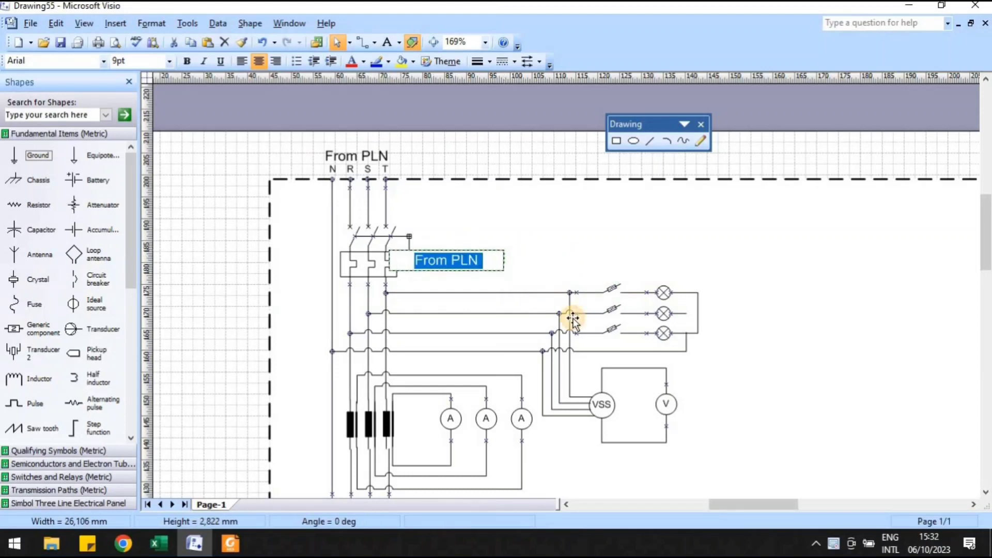
type("m")
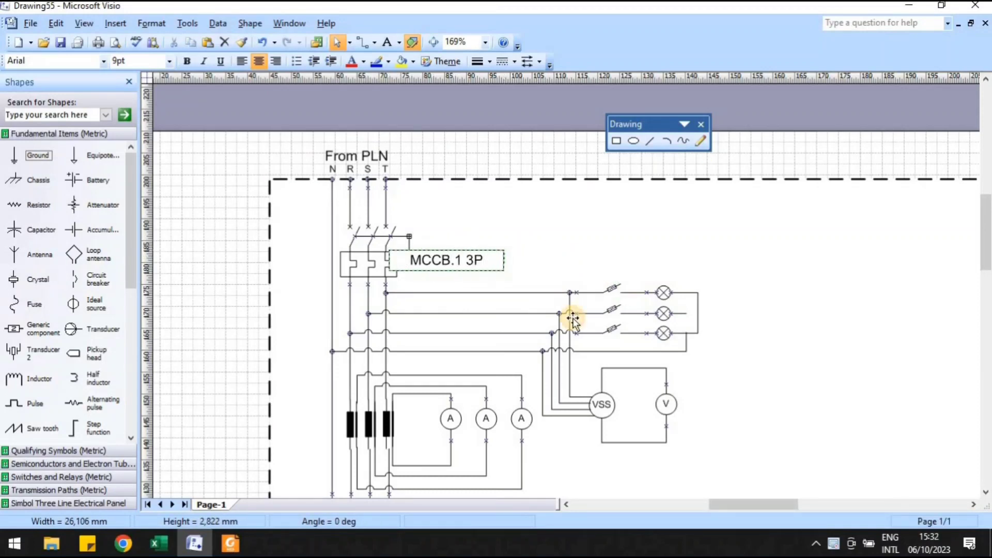
key("Escape")
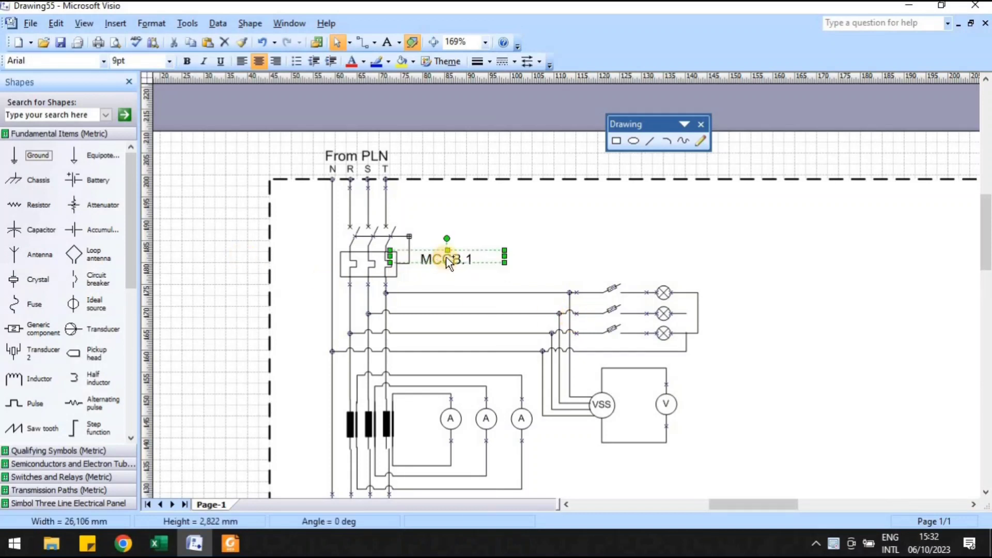
- Add a second line 3P 25A to the breaker label and set it to 7pt
double_click(444, 258)
key("End")
key("Return")
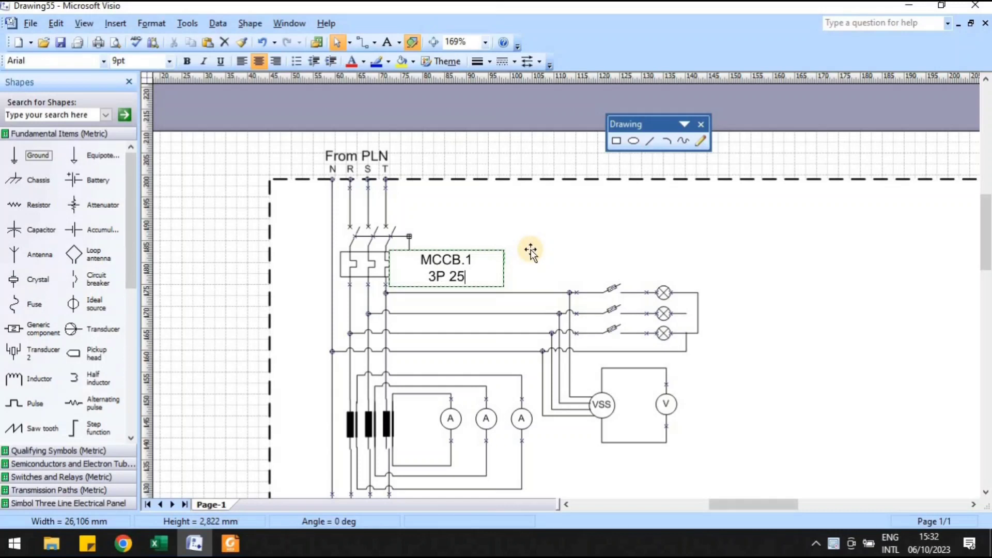
double_click(454, 261)
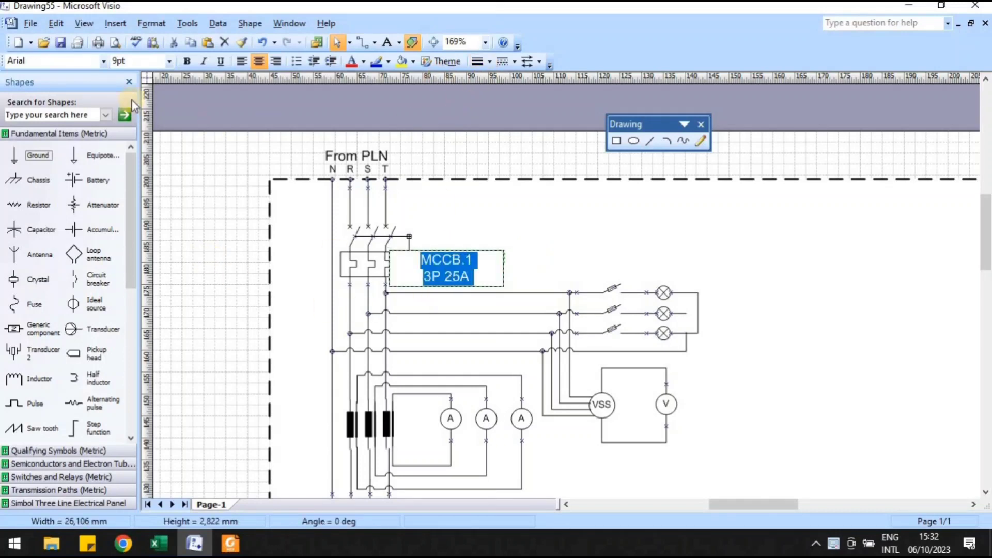
type("7")
key("Return")
- Nudge the breaker label closer, then place a copy reading Pilot Lamp 1-3 above the lamps
left_click(203, 275)
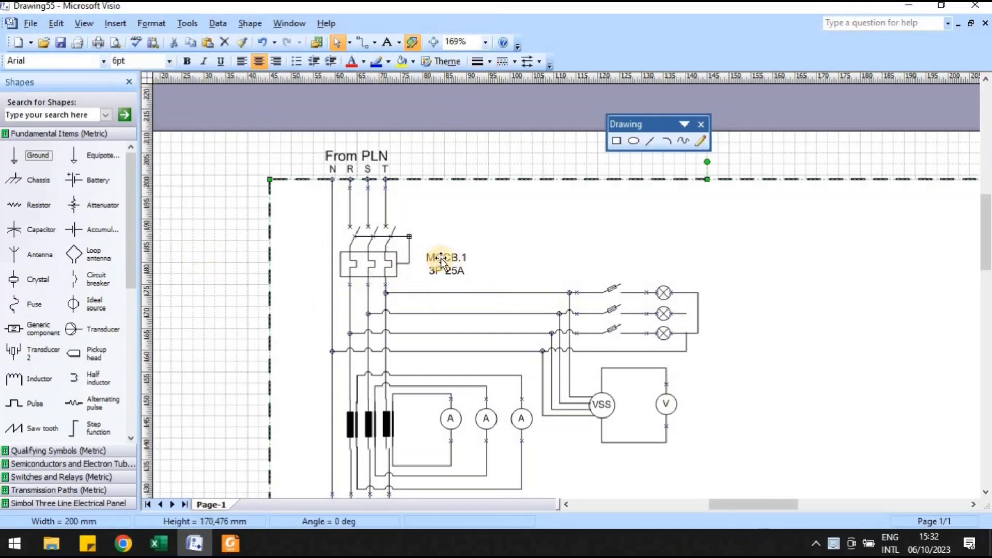
left_click_drag(458, 259, 445, 258)
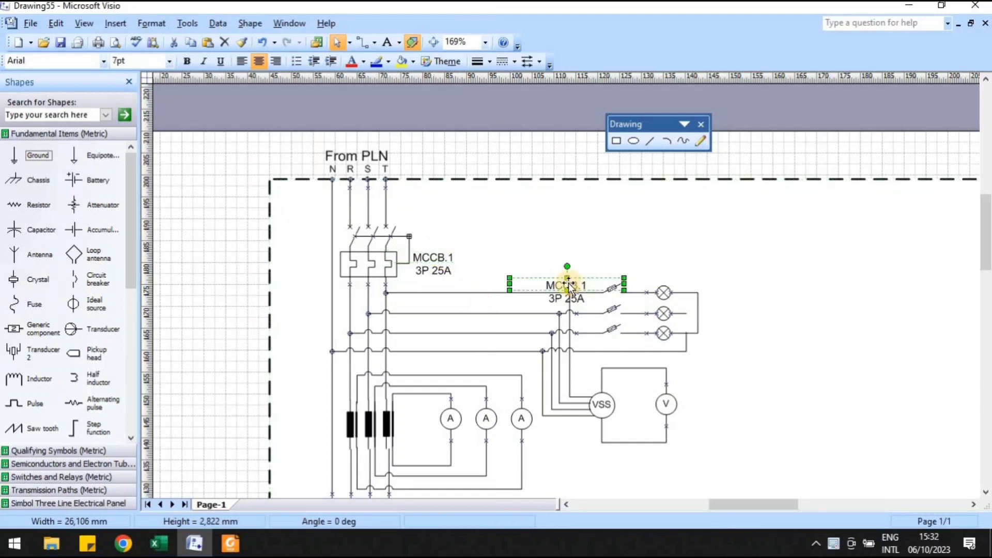
left_click_drag(568, 283, 682, 269)
double_click(682, 269)
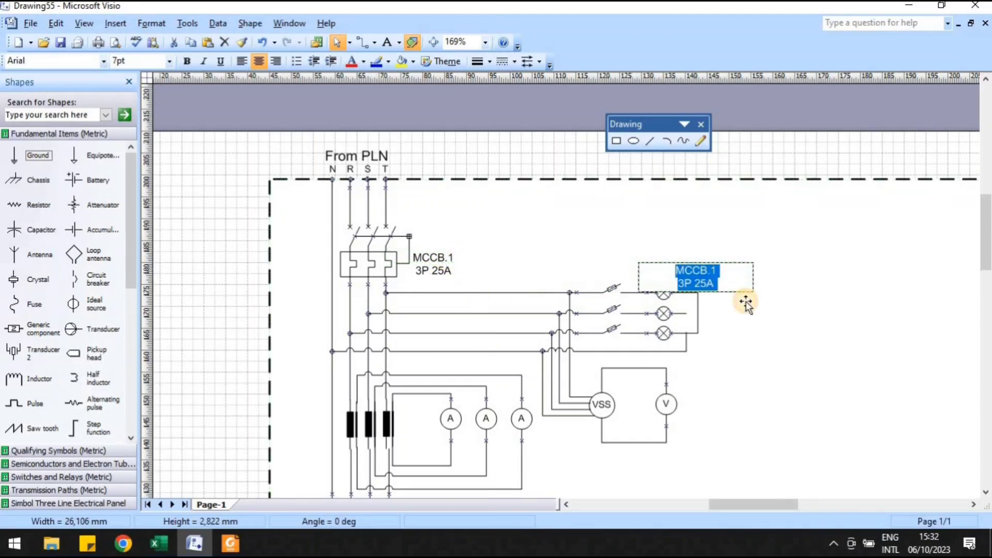
type("p")
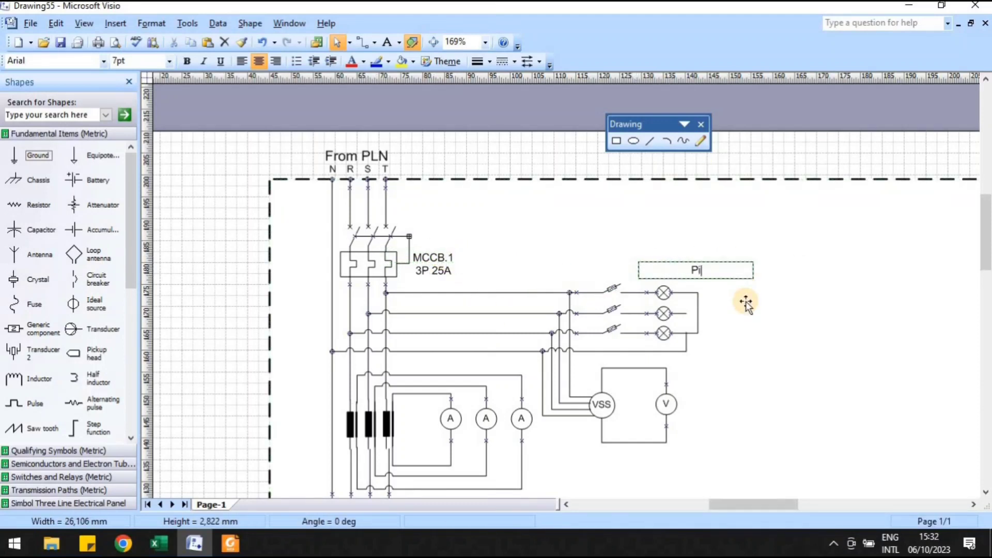
key("Return")
type("1-3")
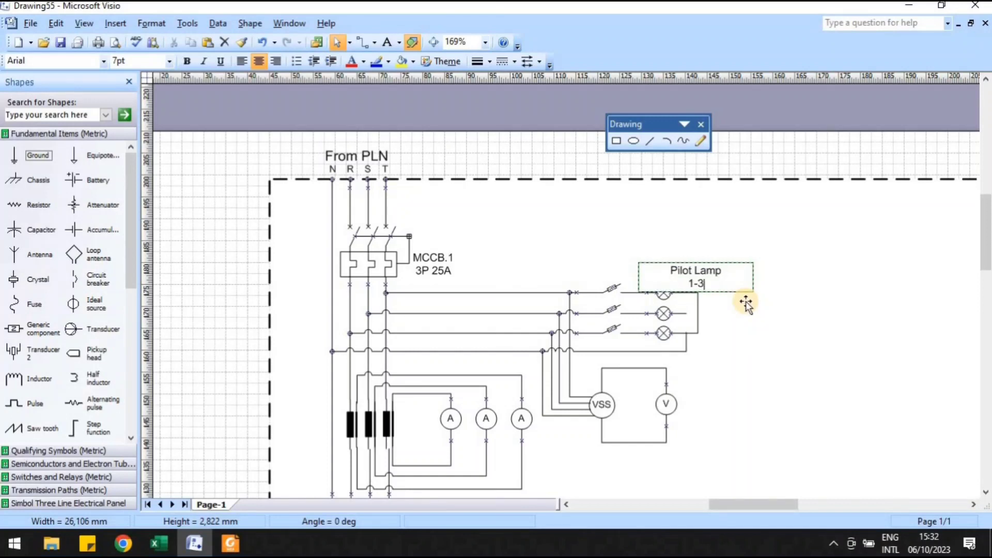
key("Escape")
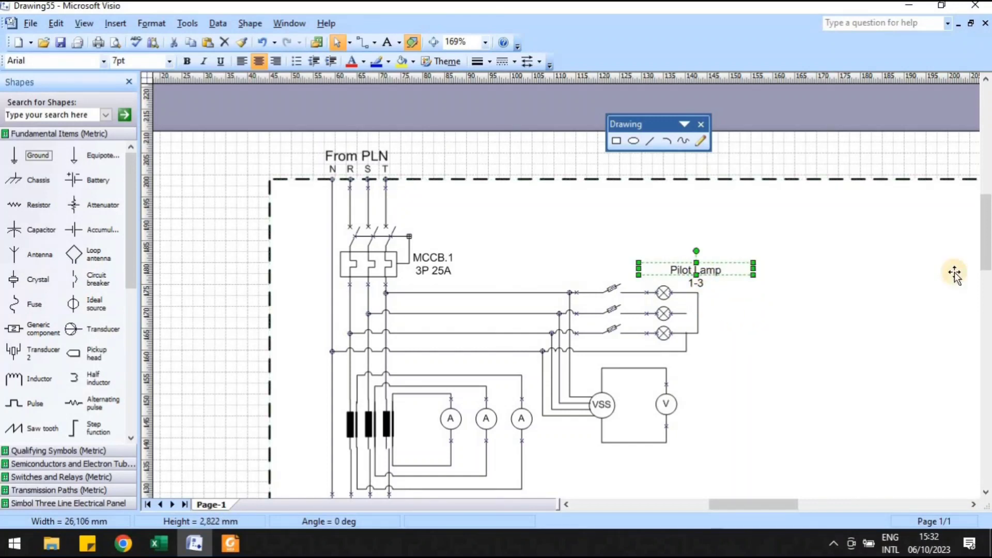
key("Left")
key("Left")
key("Left")
key("Left")
key("Left")
key("Up")
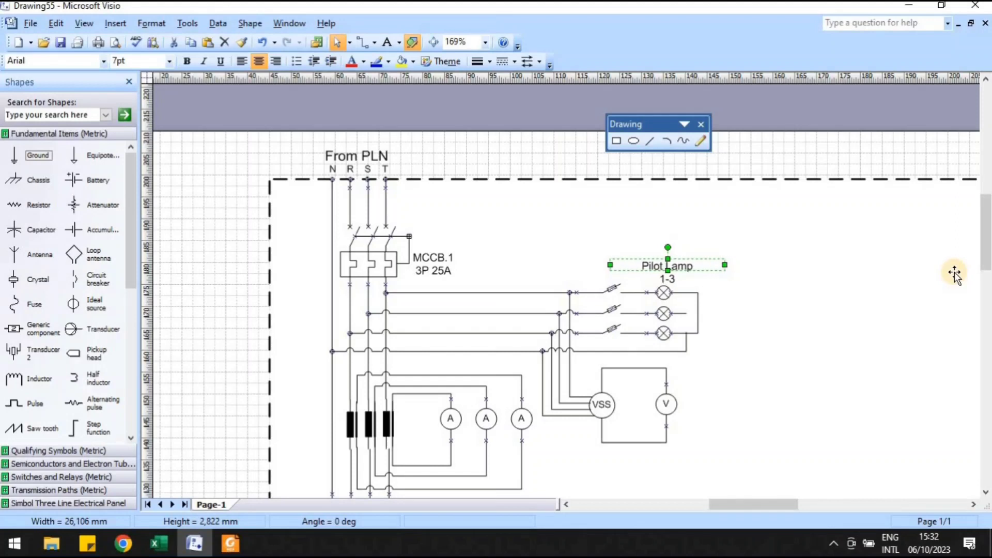
left_click(716, 356)
- Reconnect the lamps' return wire to the vertical wire and duplicate the Pilot Lamp label leftward
scroll(696, 332, "up", 5)
left_click(655, 391)
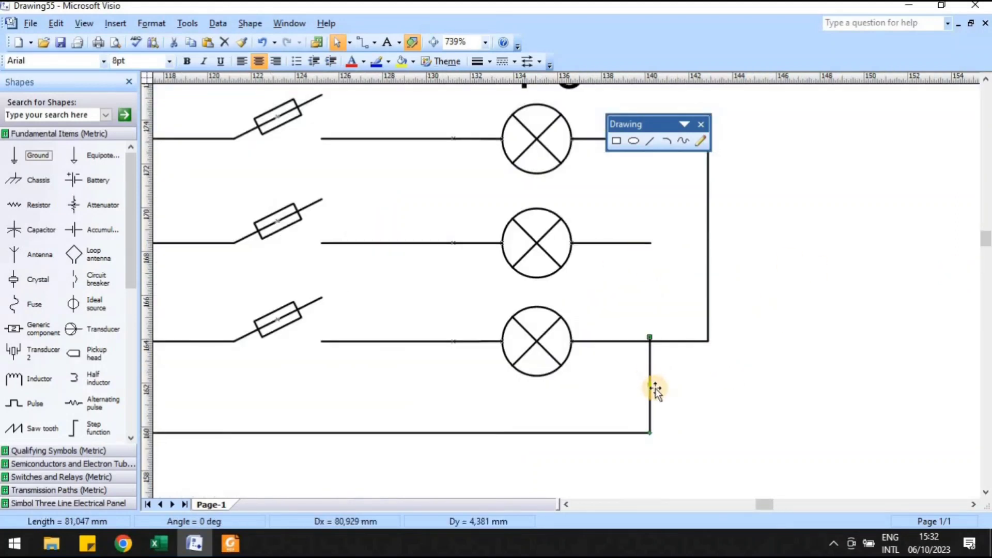
left_click_drag(655, 391, 705, 360)
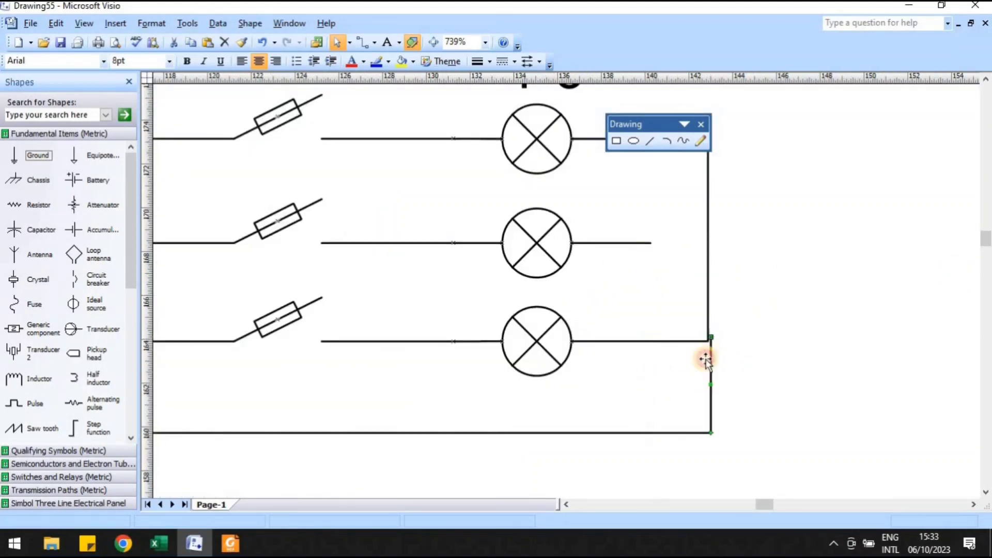
scroll(706, 360, "down", 3)
scroll(642, 325, "down", 5)
scroll(636, 295, "up", 2)
scroll(624, 281, "up", 4)
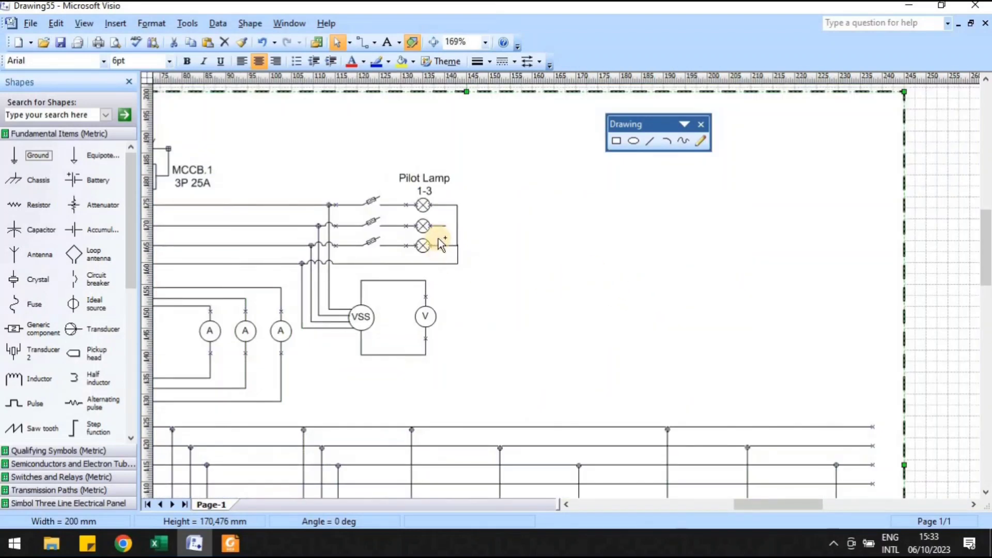
scroll(440, 243, "up", 2)
left_click_drag(453, 215, 476, 215)
scroll(509, 295, "down", 5)
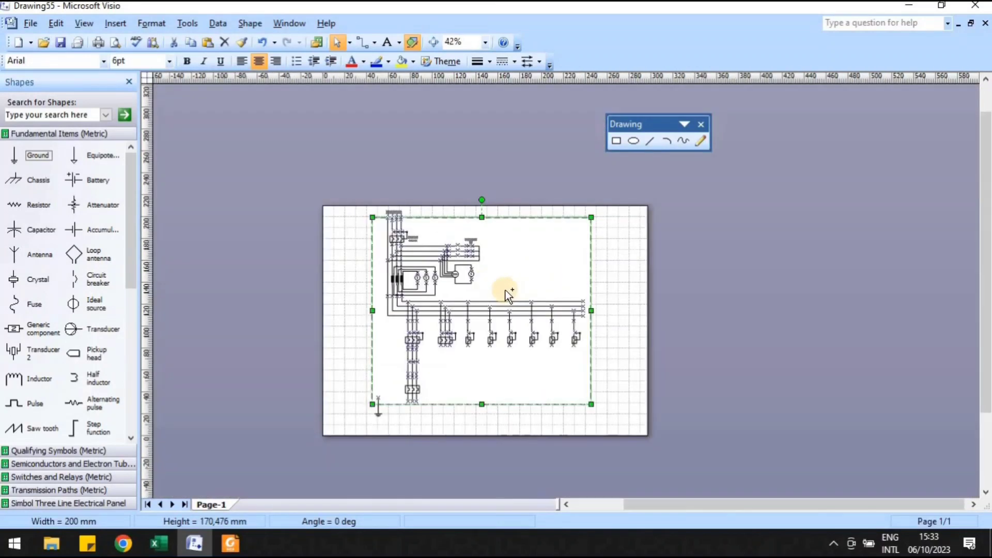
scroll(786, 294, "up", 2)
scroll(526, 349, "up", 2)
left_click(753, 505)
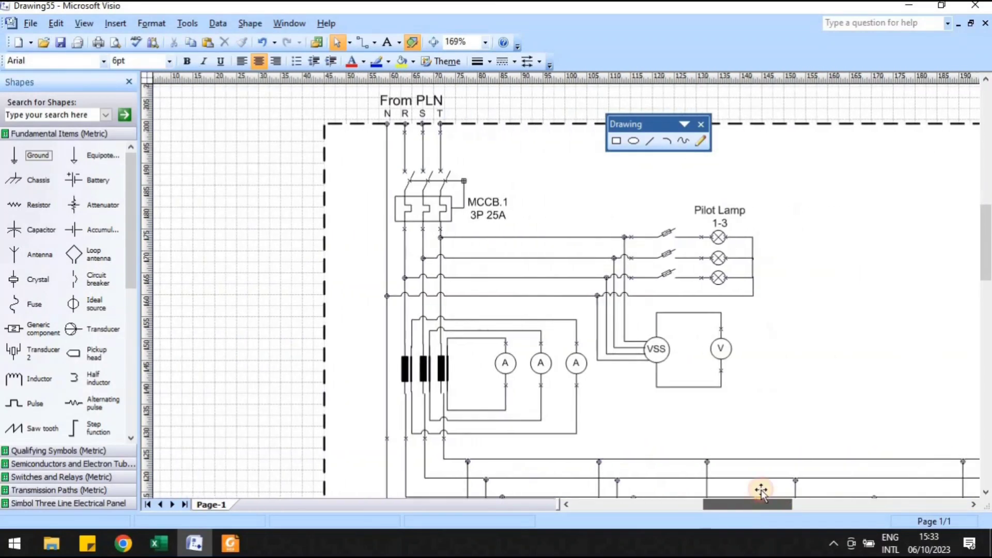
mouse_move(718, 212)
left_mouse_down()
mouse_move(568, 286)
mouse_move(665, 212)
left_mouse_up()
- Retype the copied label as Fuse 1-3 and position it over the fuses
key("F2")
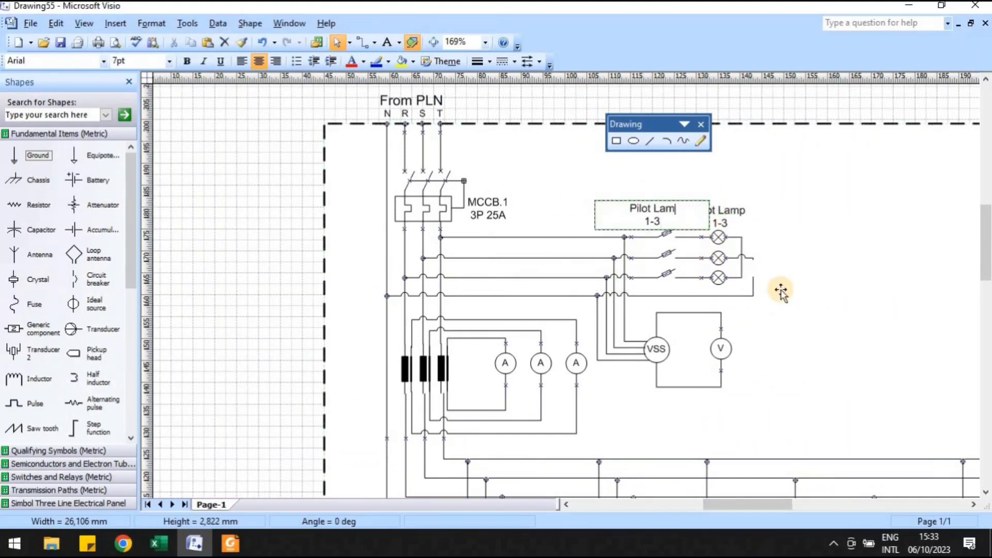
type("Fuse")
key("Escape")
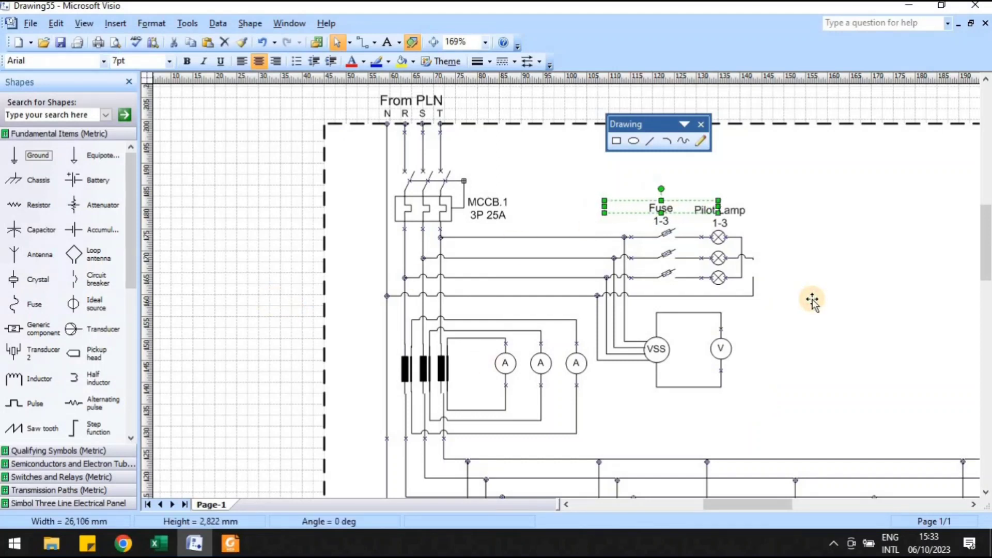
key("Right")
key("Right")
key("Right")
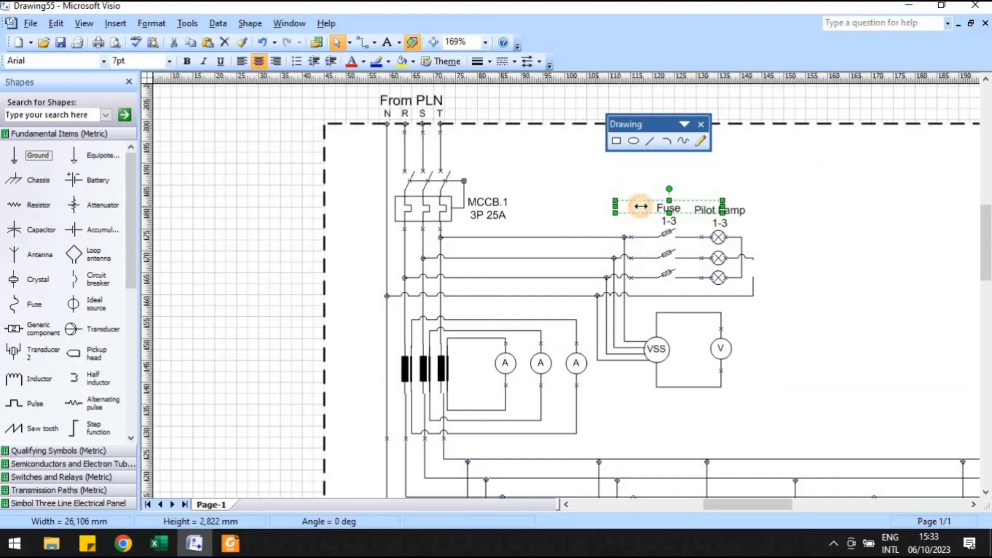
left_click_drag(640, 206, 636, 206)
left_click(605, 278)
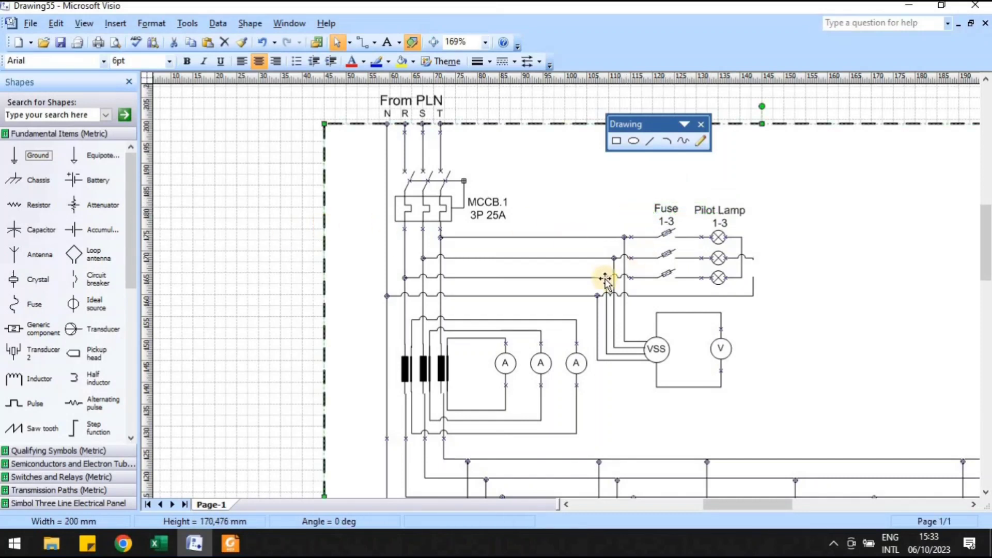
- Place a Junction dot from Transmission Paths where the right lamp wire meets the dashed line
left_click(209, 272)
left_click(741, 267)
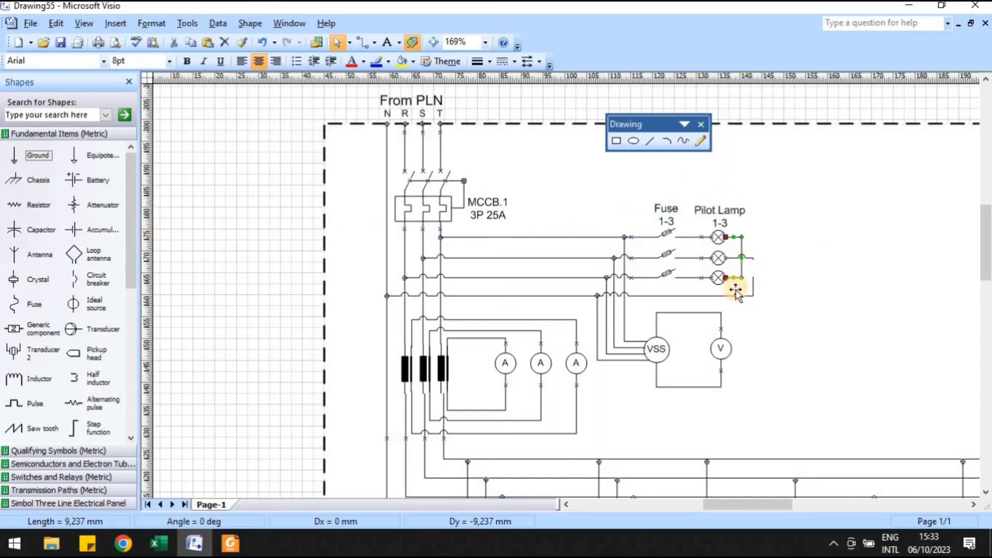
scroll(735, 292, "up", 2, "ctrl")
left_click(754, 293)
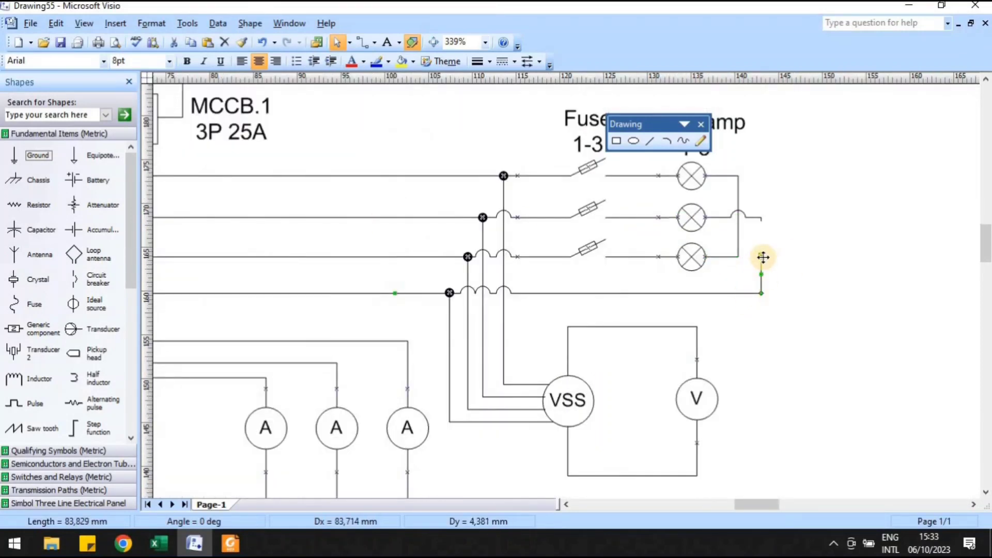
scroll(46, 356, "down", 3)
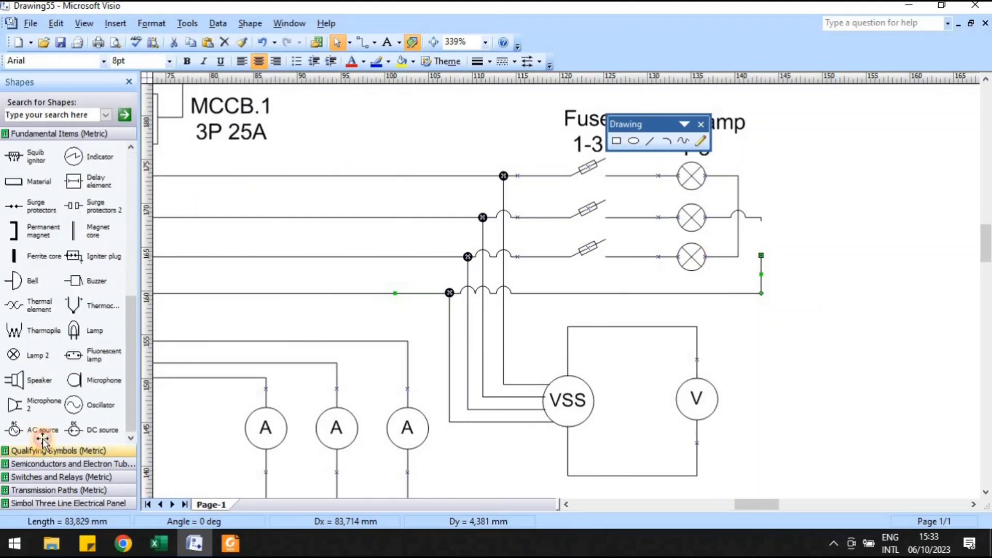
left_click(47, 450)
left_click(55, 464)
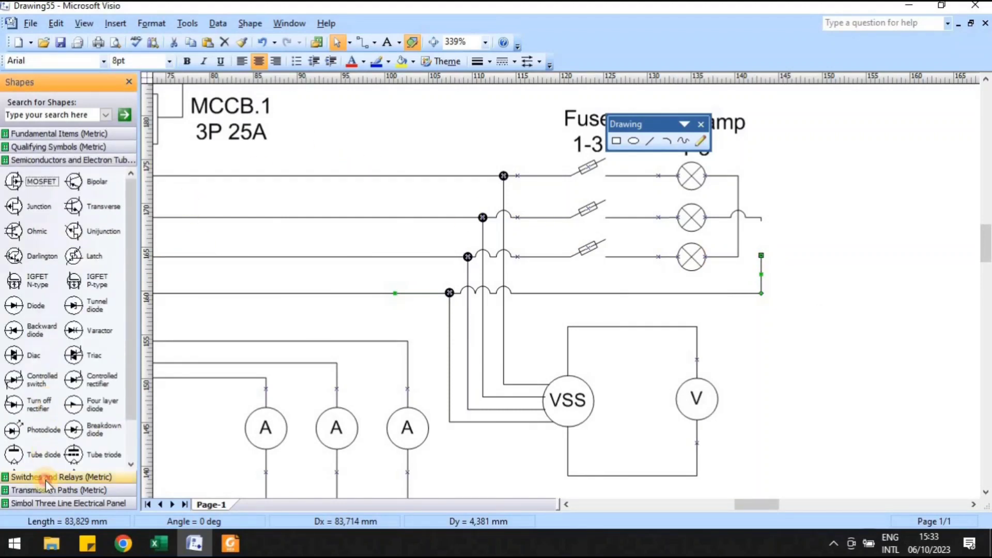
left_click(49, 477)
left_click(45, 490)
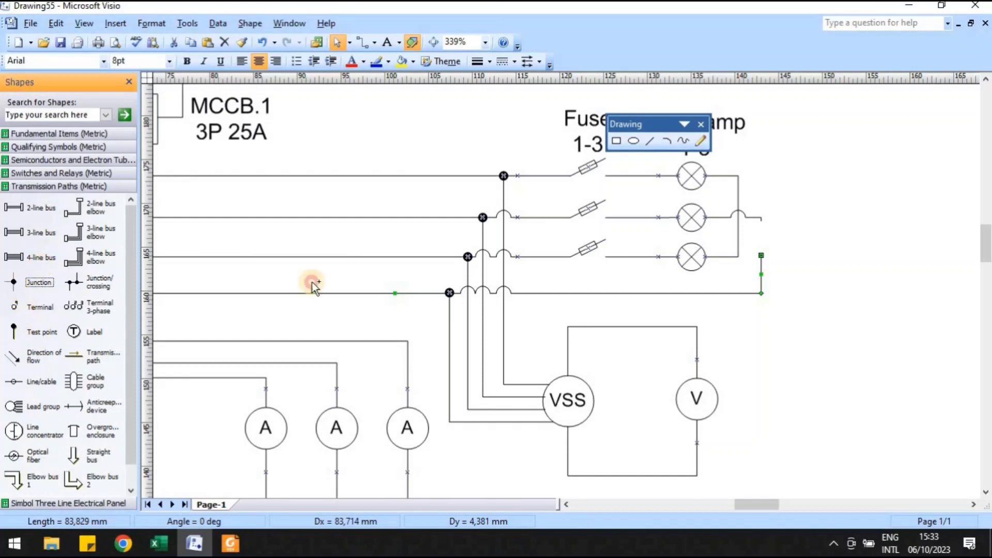
left_click_drag(314, 286, 735, 257)
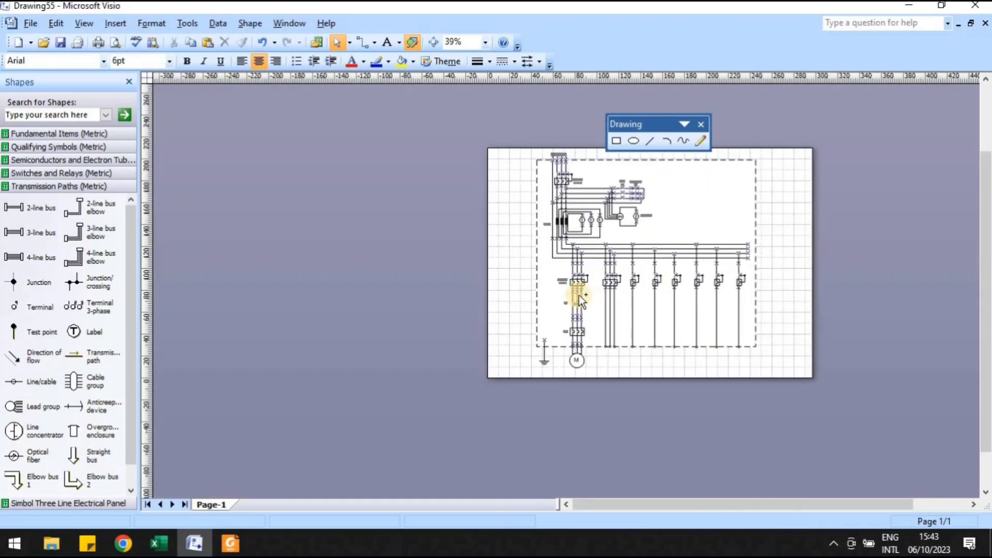
- Copy the 3P10A breaker label to the next breaker and correct MCCB.2 to MCB.2
scroll(579, 301, "up", 5)
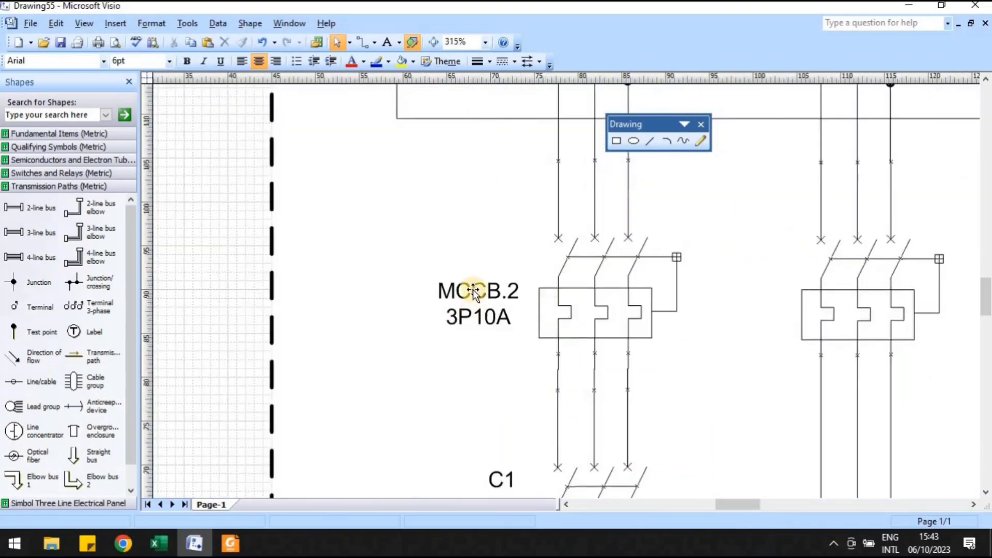
left_click(477, 255)
left_click_drag(477, 255, 751, 246)
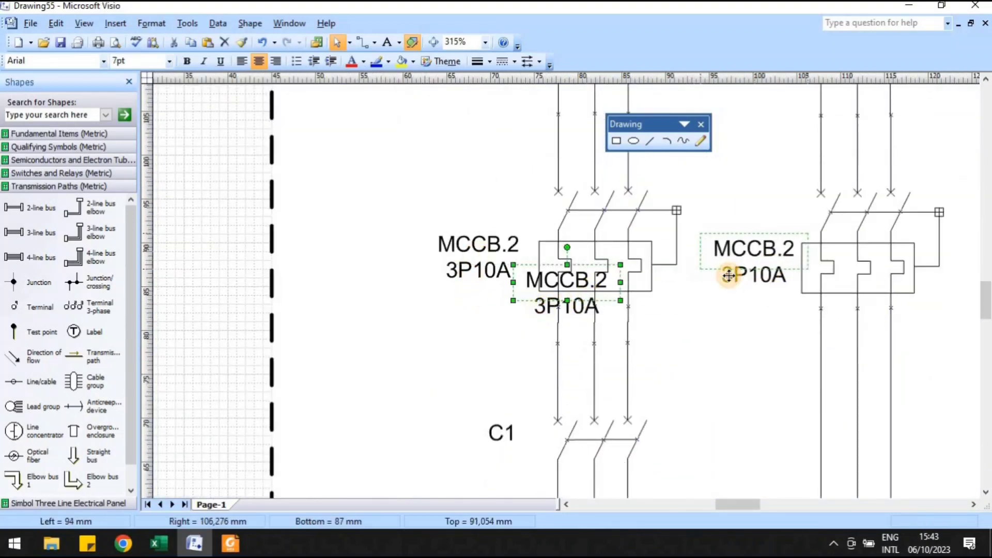
double_click(750, 247)
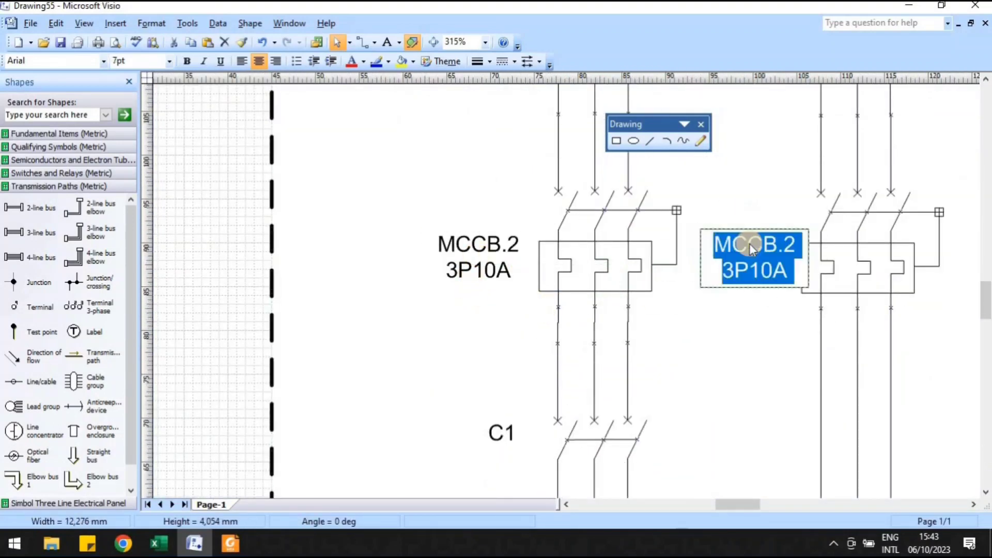
left_click(740, 243)
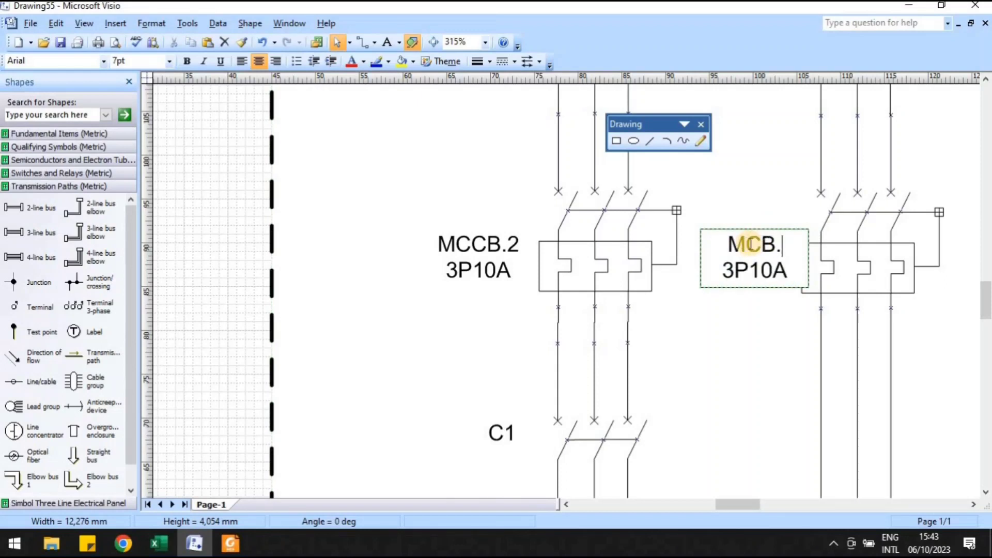
type("2")
double_click(478, 244)
left_click(462, 244)
key("Delete")
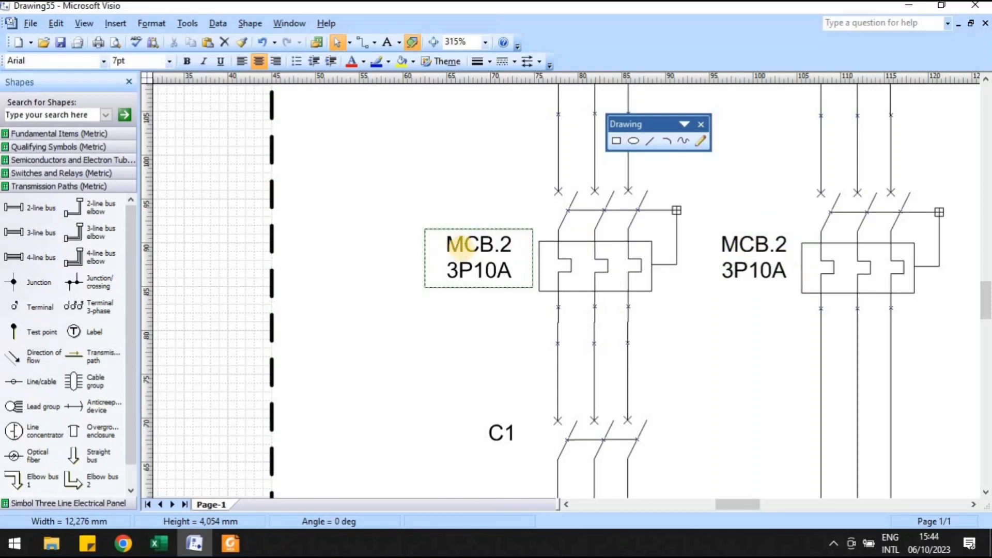
type("1")
left_click(693, 317)
- Drop copies of the MCB.2 label beside the first single-pole breakers
scroll(693, 317, "down", 3)
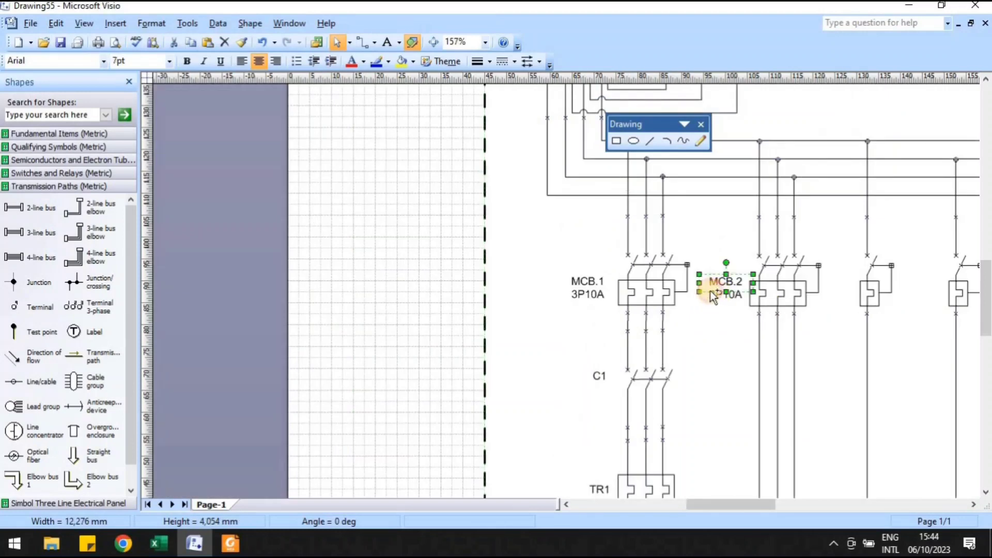
left_click_drag(719, 289, 555, 305)
scroll(448, 302, "left", 5)
left_click_drag(448, 302, 568, 303)
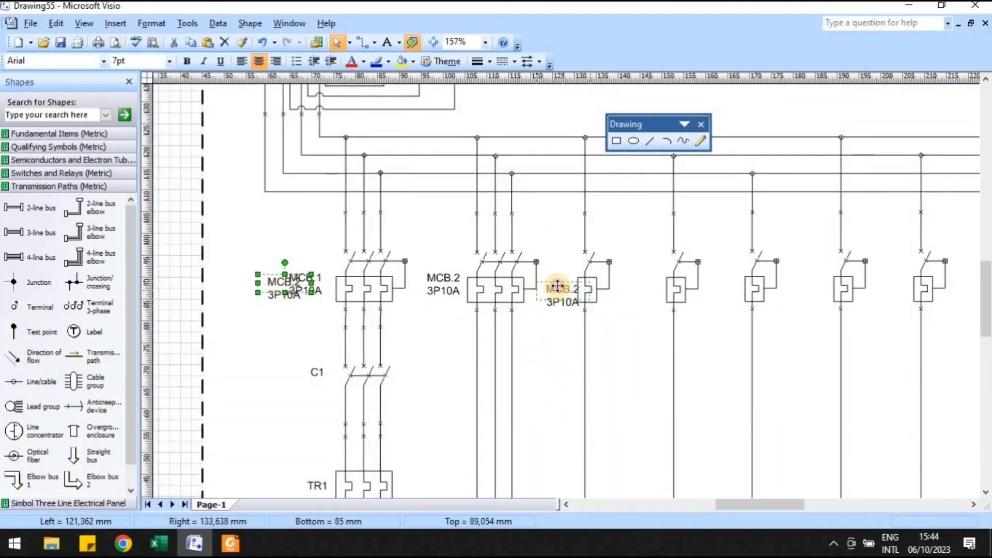
scroll(585, 314, "up", 3)
scroll(577, 288, "up", 3)
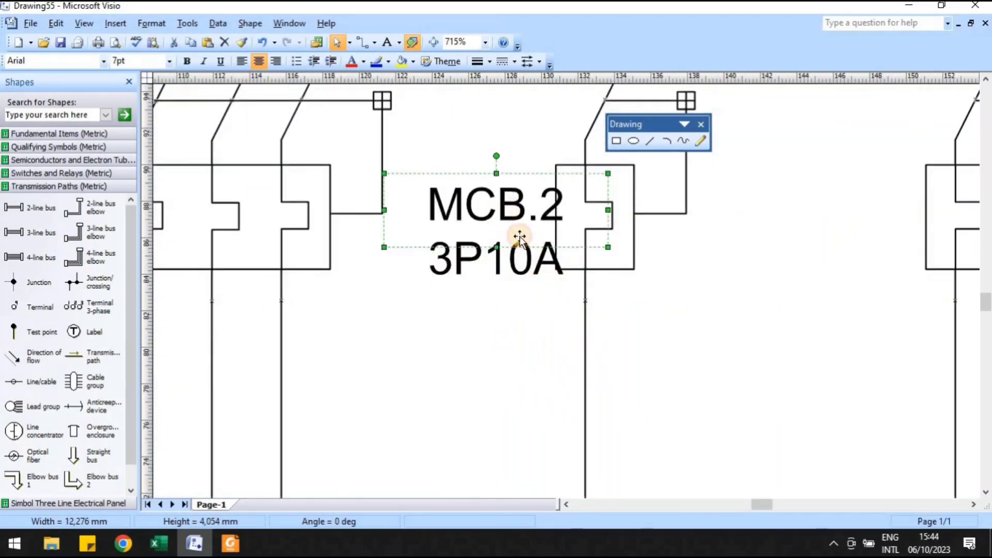
- Change the label's rating line to 1P2A, narrow its box and nudge it left
key("F2")
key("Down")
key("Delete")
type("1")
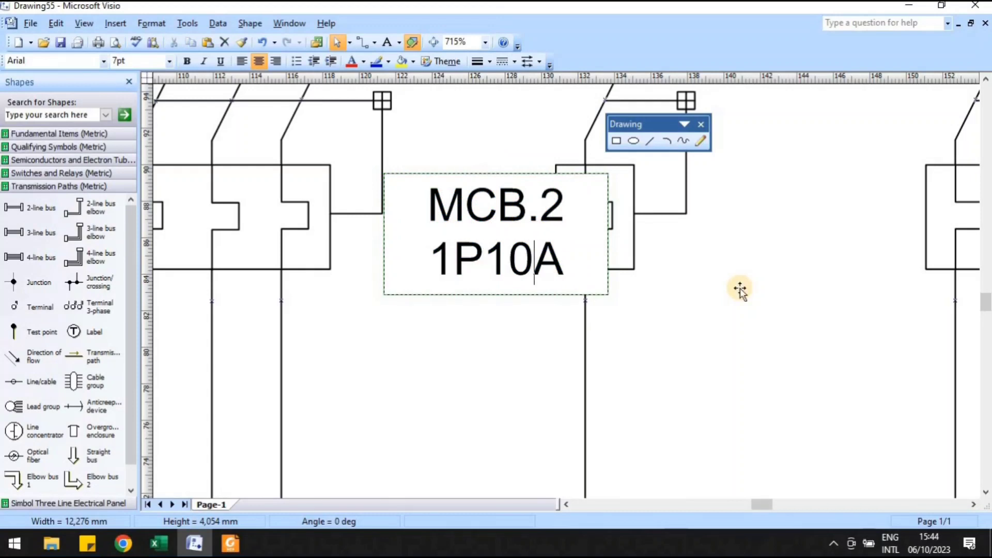
key("Right")
key("Delete")
key("Delete")
type("2")
key("Escape")
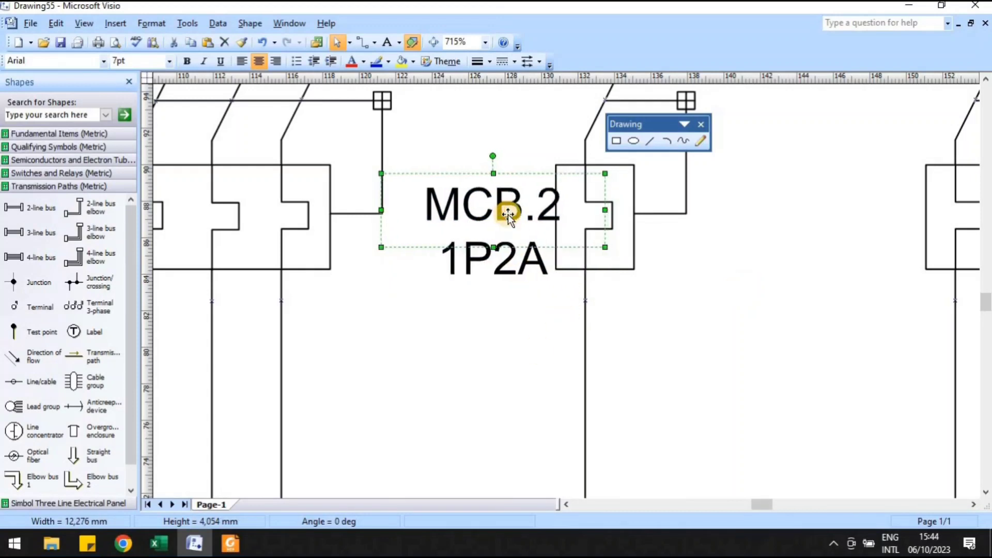
key("Left")
key("Left")
key("Left")
left_click_drag(368, 210, 417, 212)
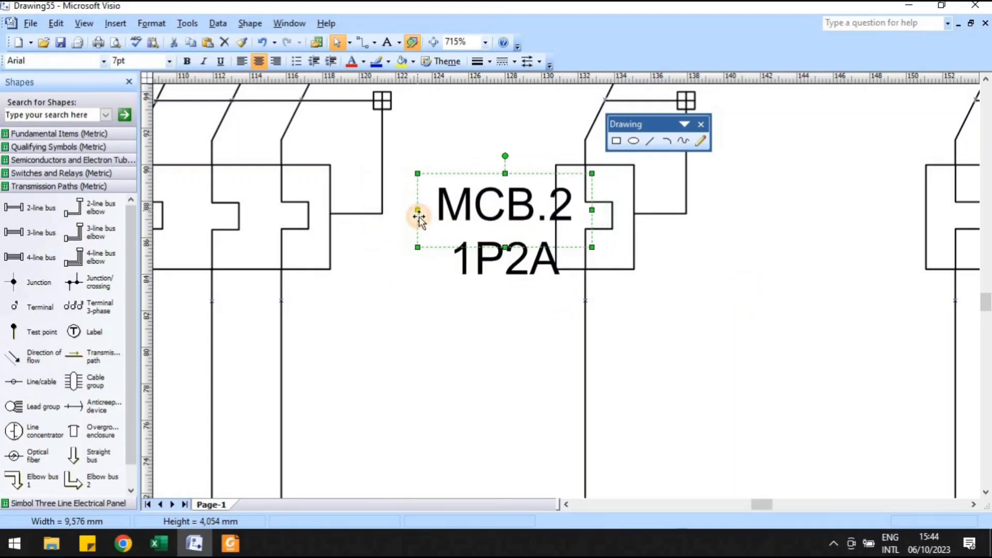
key("Left")
key("Left")
key("Left")
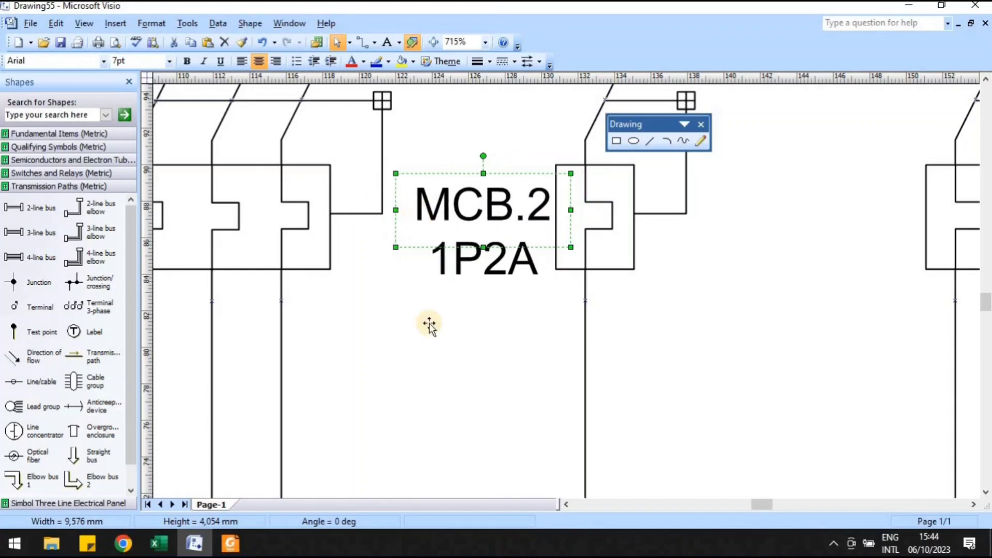
left_click(485, 320)
- Copy the MCB.2 1P2A label beside the next single-pole breakers
scroll(483, 250, "down", 2)
key("ctrl+shift+w")
left_click_drag(491, 285, 569, 291)
scroll(571, 359, "up", 5)
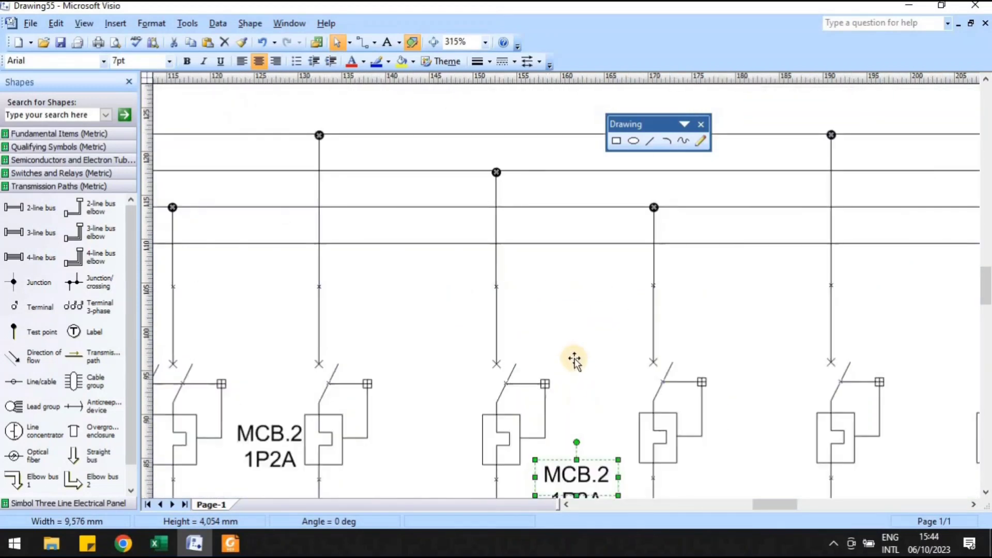
left_click_drag(458, 371, 450, 363)
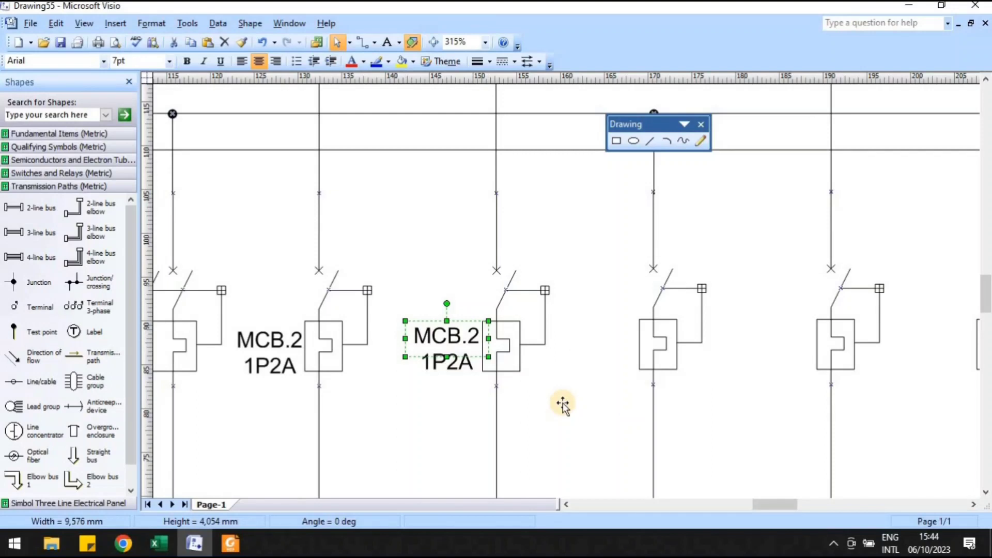
key("ctrl+v")
mouse_move(571, 283)
left_mouse_down()
mouse_move(677, 357)
mouse_move(765, 348)
left_mouse_up()
- Place another MCB.2 1P2A label copy beside the fifth breaker
left_click(566, 305)
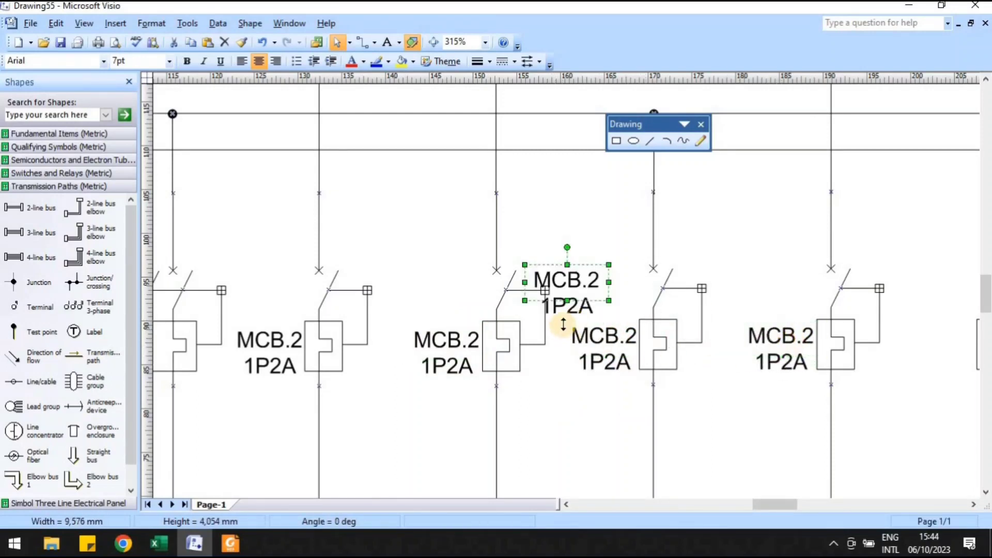
scroll(563, 324, "down", 5)
scroll(608, 371, "up", 3)
left_click_drag(343, 209, 460, 201)
key("ctrl+v")
left_click_drag(566, 287, 554, 196)
scroll(563, 191, "up", 3)
scroll(564, 188, "down", 3)
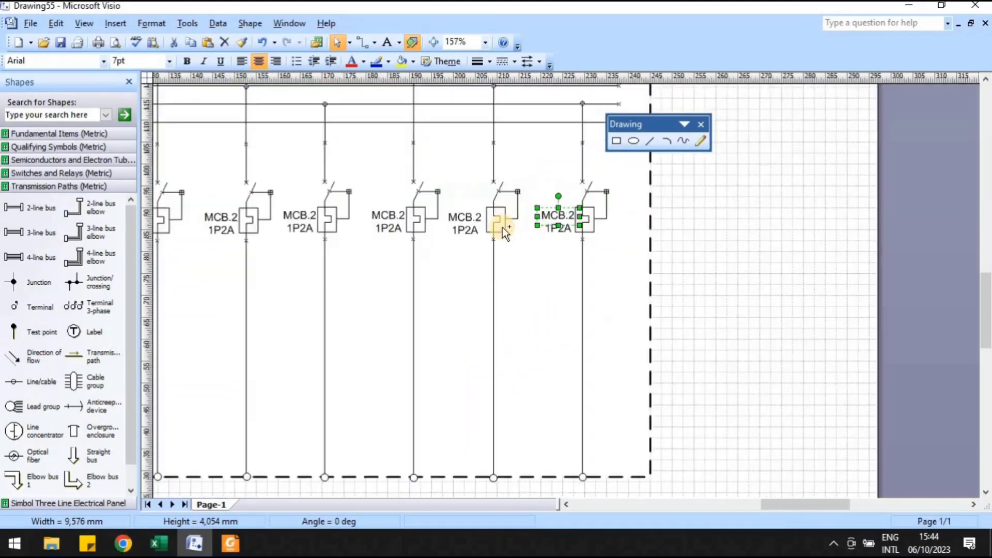
scroll(503, 233, "up", 3)
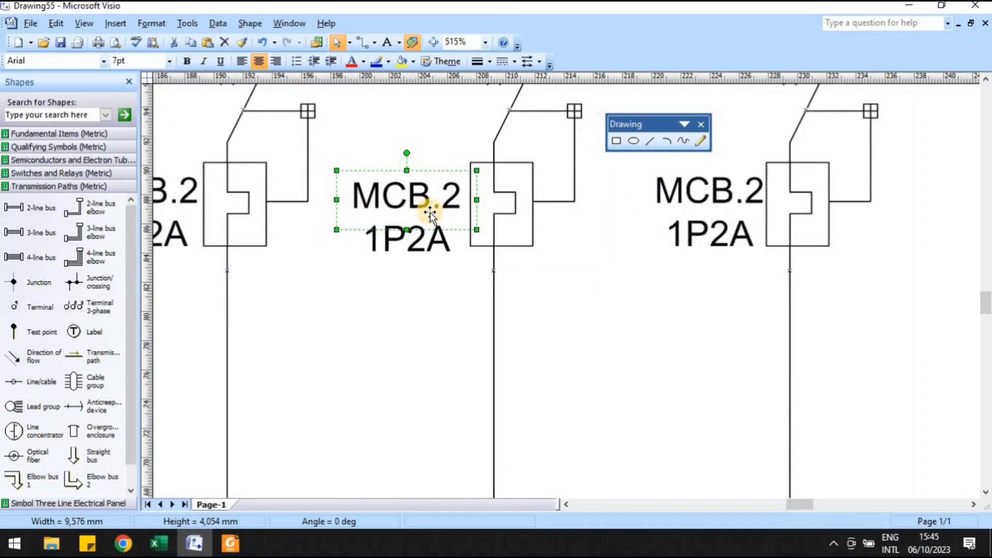
scroll(430, 213, "down", 3)
scroll(487, 277, "down", 3)
- Check the breaker ratings in the STUDI KASUS workbook, then return to Visio
left_click(158, 543)
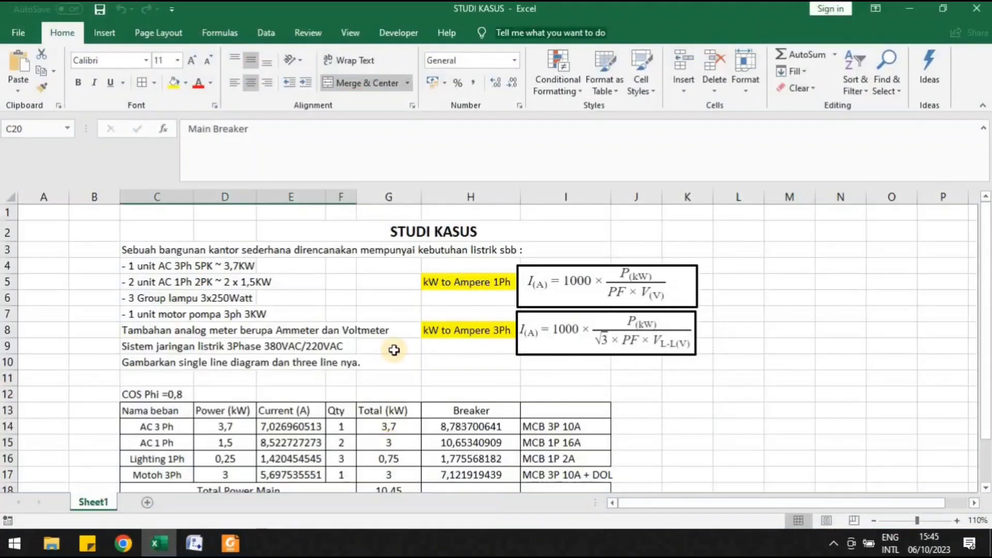
scroll(394, 351, "down", 2)
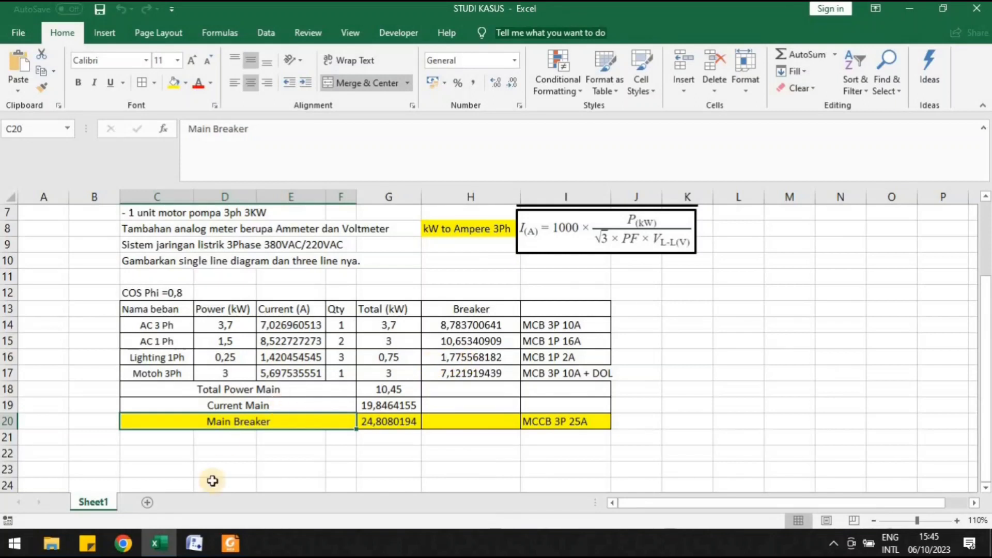
left_click(193, 543)
scroll(339, 277, "up", 3)
- Edit the third to fifth breaker labels, renumbering the fourth as MCB.4
double_click(532, 243)
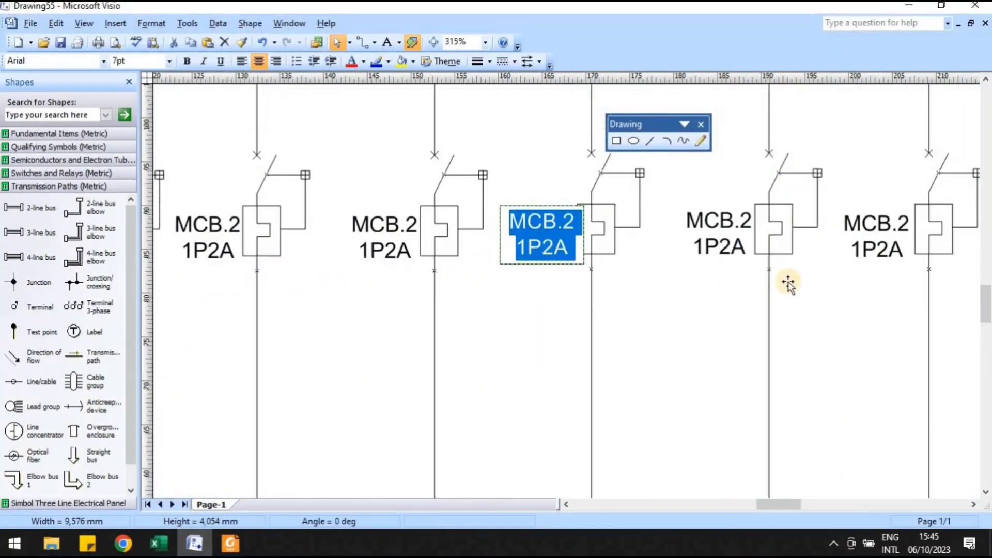
key("End")
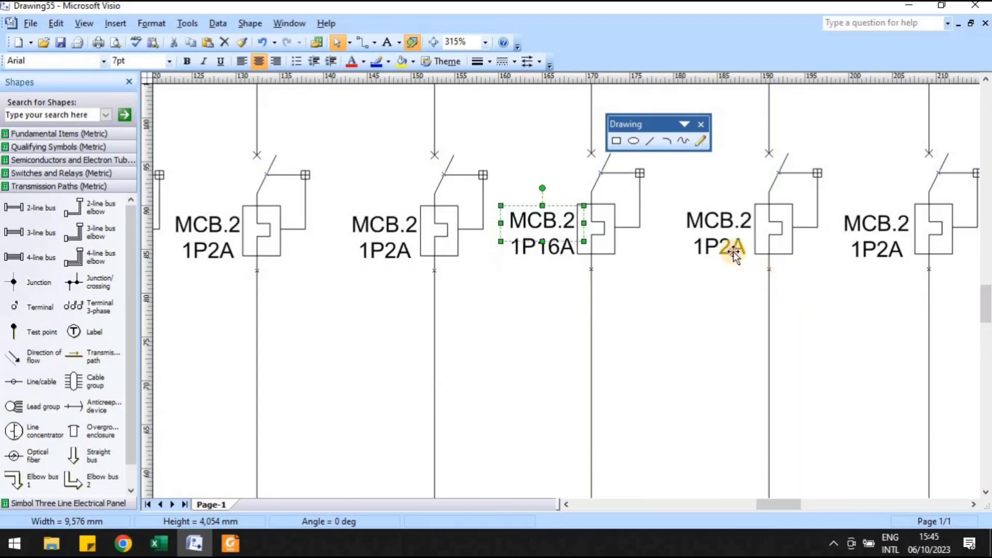
double_click(731, 248)
key("End")
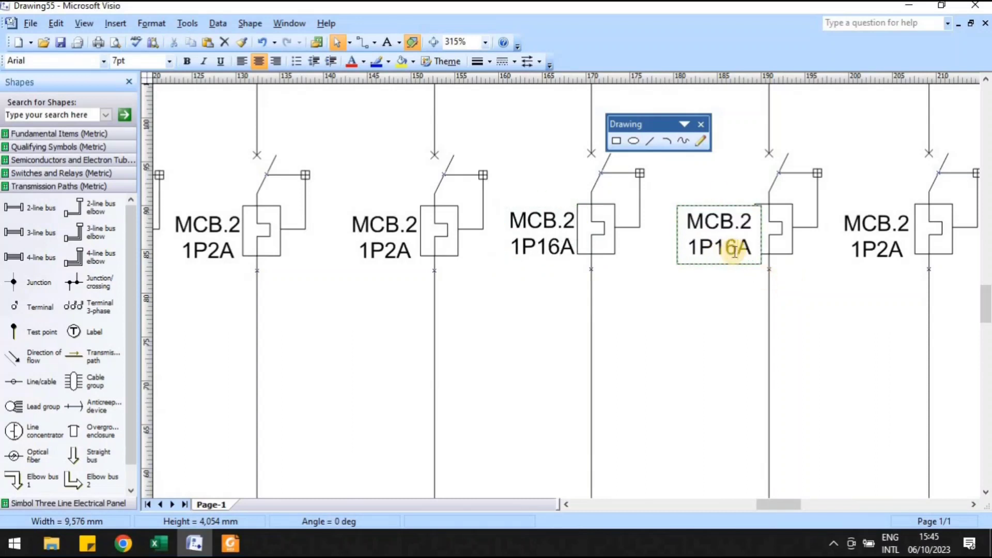
key("BackSpace")
type("4")
double_click(877, 223)
key("End")
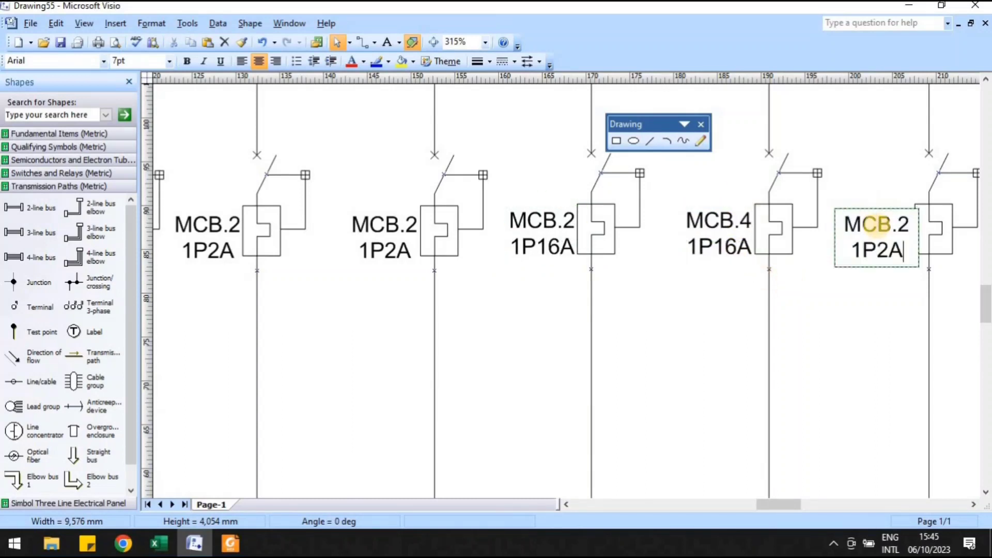
- Renumber the third breaker's label to MCB.3 and the last one to MCB.6
double_click(557, 219)
key("End")
key("Up")
key("BackSpace")
type("3")
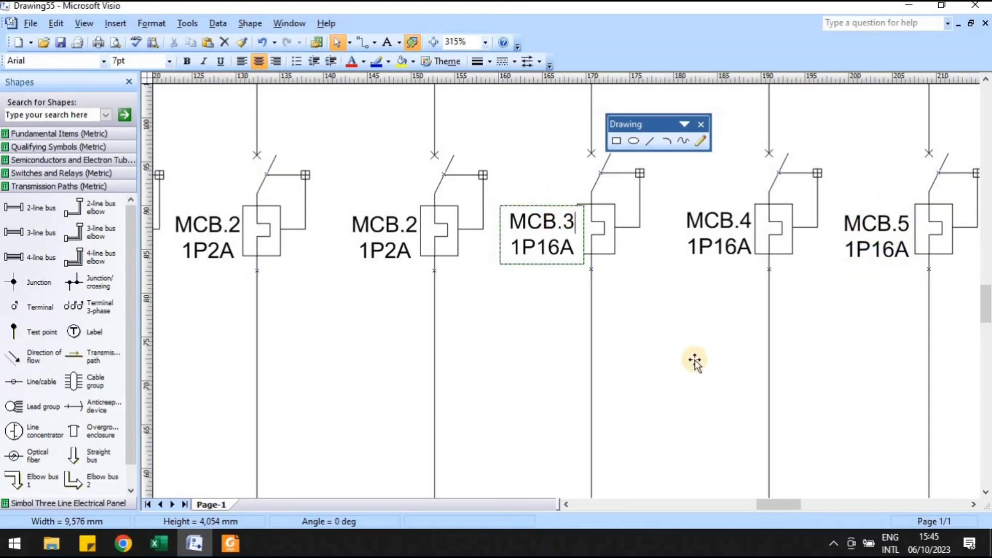
scroll(669, 327, "down", 3, "ctrl")
scroll(716, 186, "up", 3, "ctrl")
double_click(670, 248)
key("End")
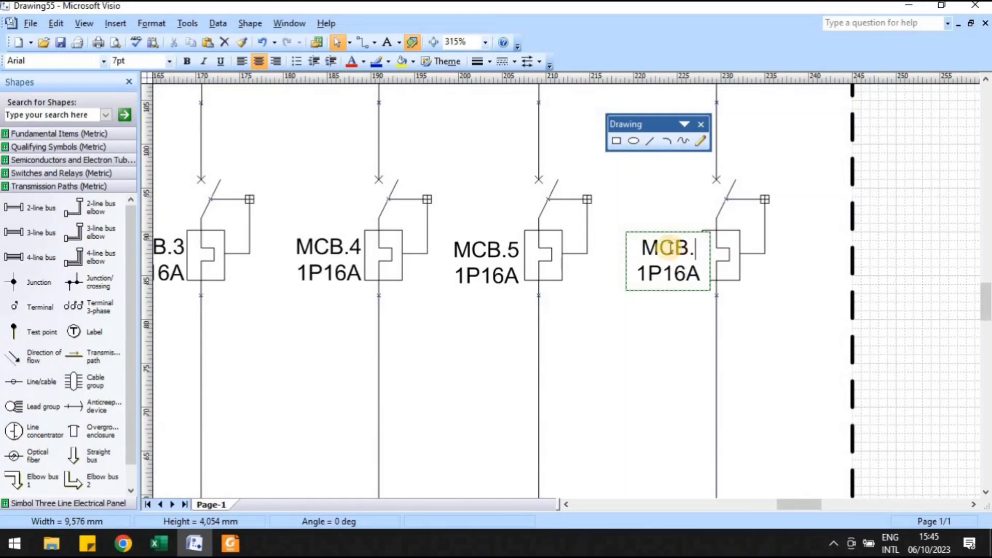
type("6")
key("Escape")
scroll(692, 266, "down", 2, "ctrl")
scroll(432, 232, "down", 2, "ctrl")
scroll(377, 250, "up", 4, "ctrl")
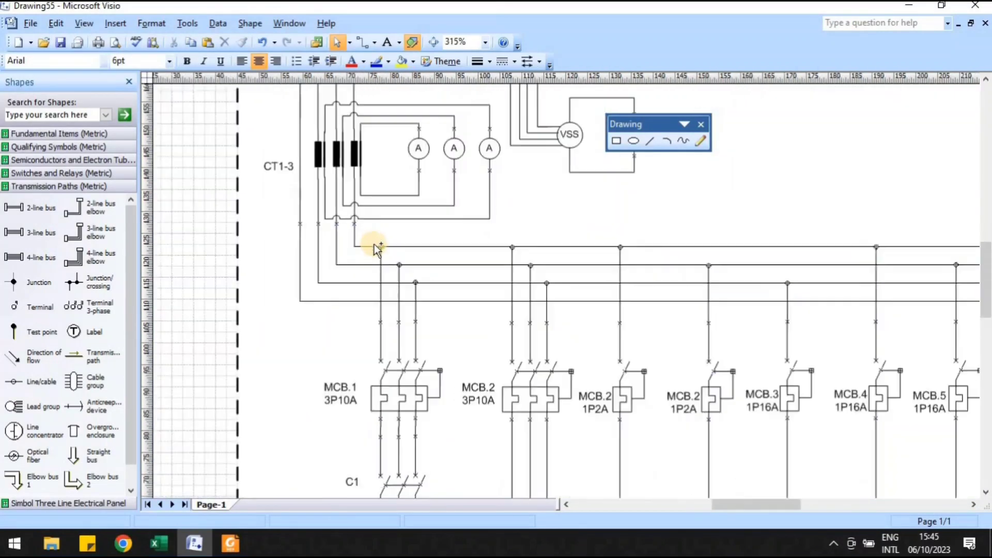
scroll(637, 265, "up", 1, "ctrl")
- Nudge the R phase label up to line up with S and T above the incoming bus
scroll(779, 257, "down", 2, "ctrl")
left_click(809, 256)
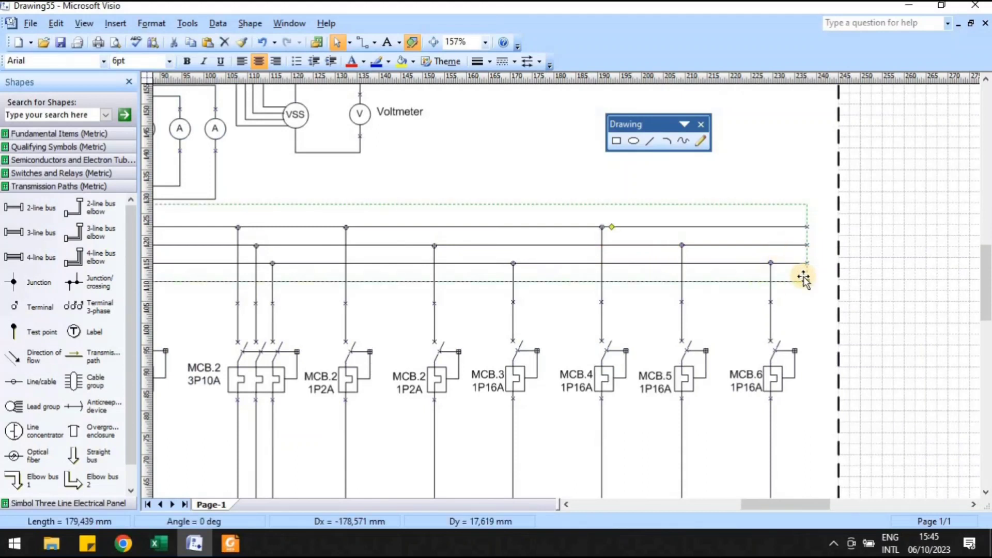
left_click_drag(804, 278, 837, 274)
left_click(419, 184)
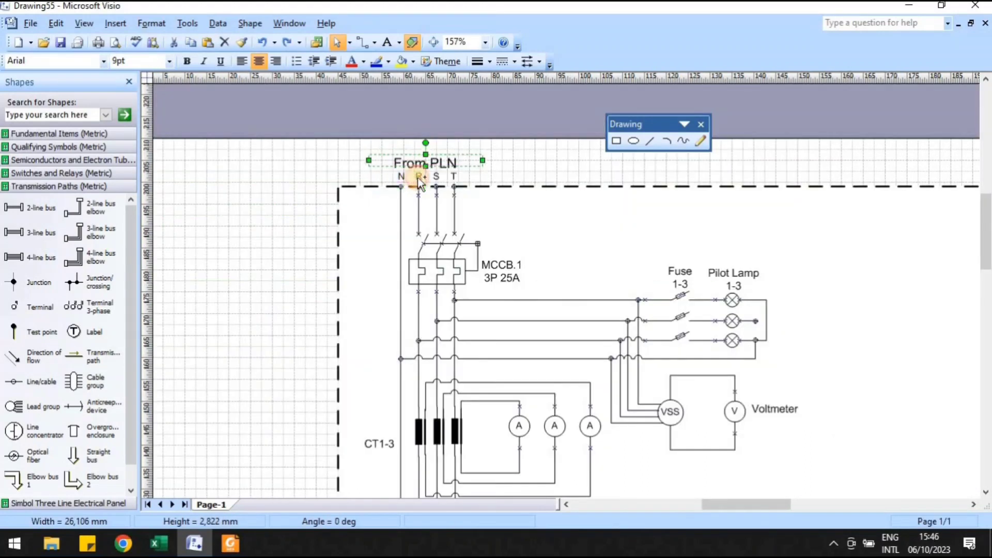
left_click(420, 184)
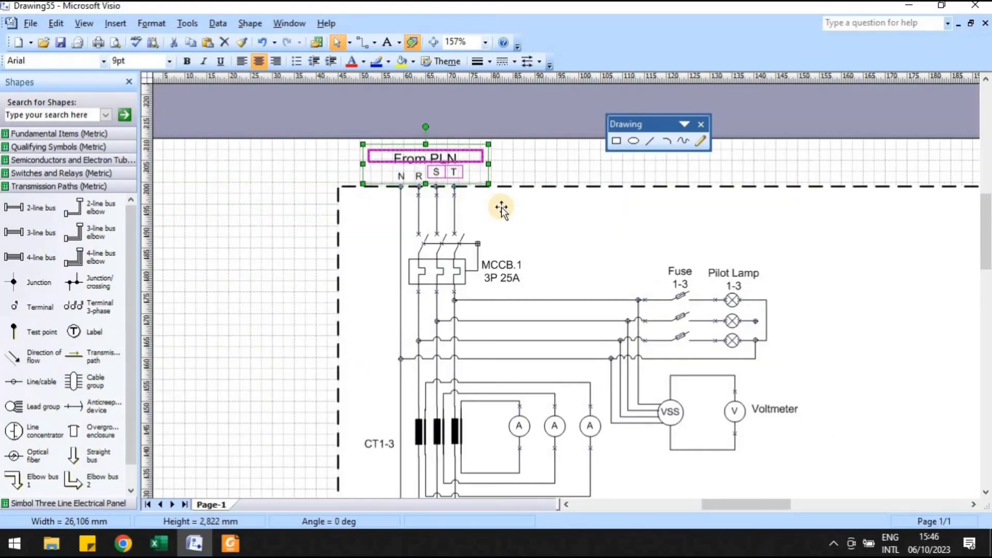
scroll(469, 239, "up", 5, "ctrl")
left_click(470, 242)
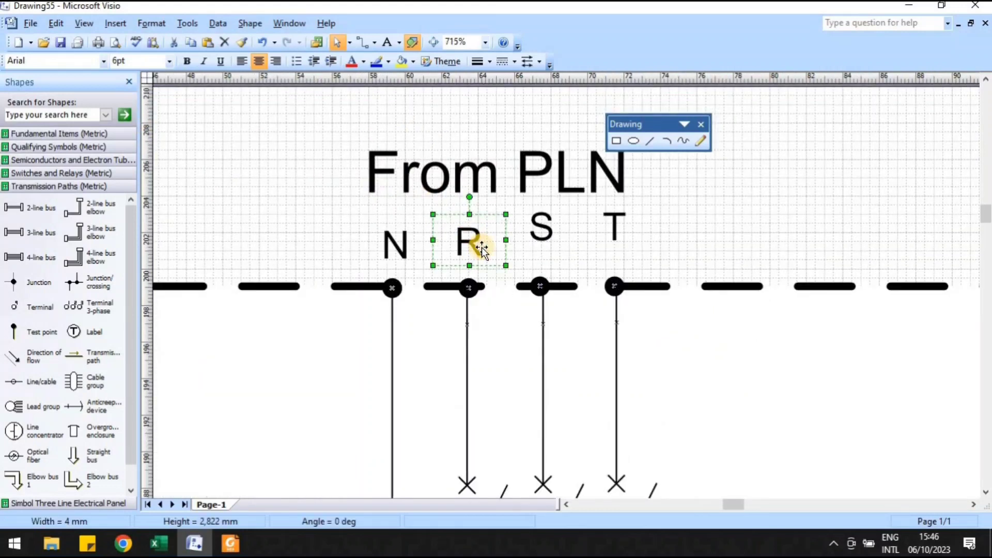
key("Up")
left_click(398, 242)
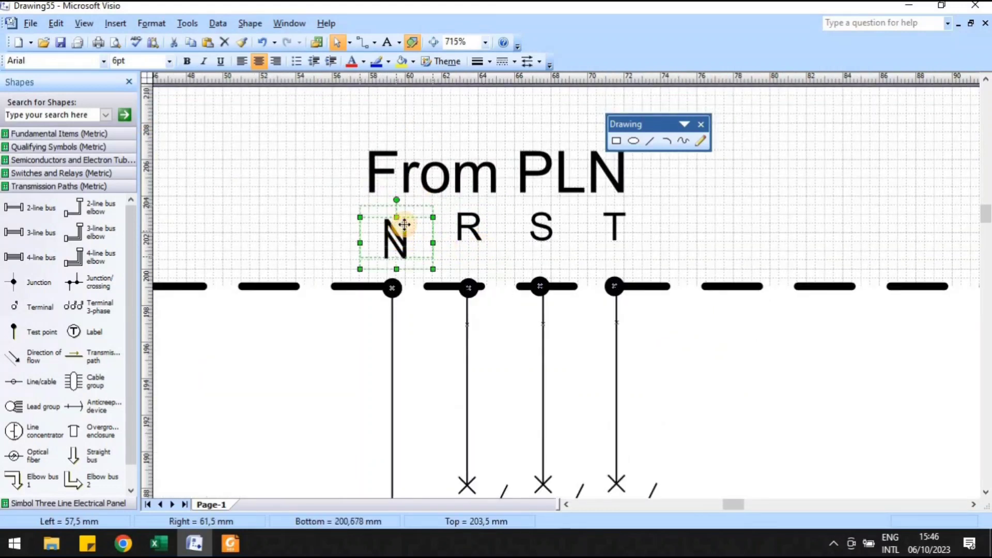
scroll(405, 221, "down", 5, "ctrl")
scroll(603, 300, "up", 3, "ctrl")
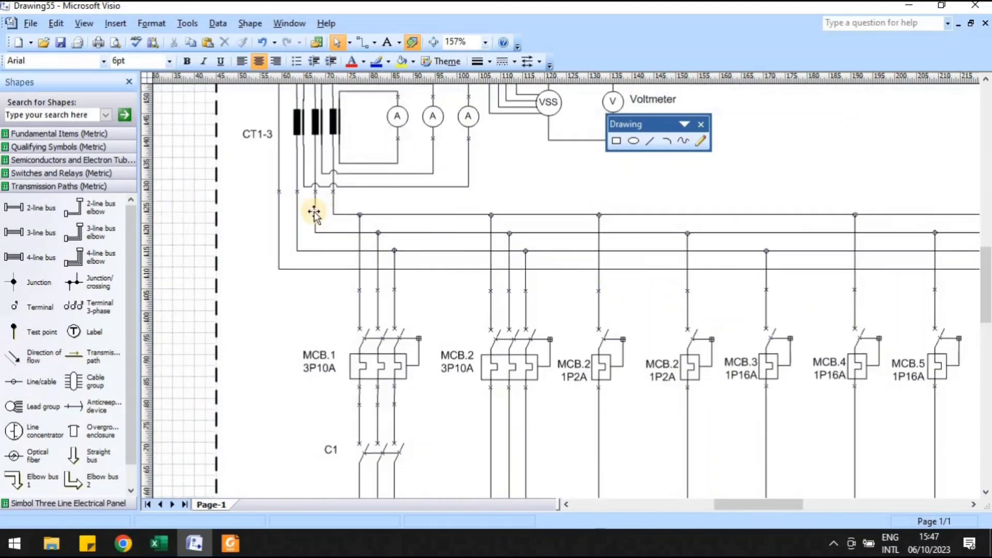
scroll(463, 237, "down", 3)
scroll(476, 310, "down", 4, "ctrl")
scroll(455, 253, "up", 5, "ctrl")
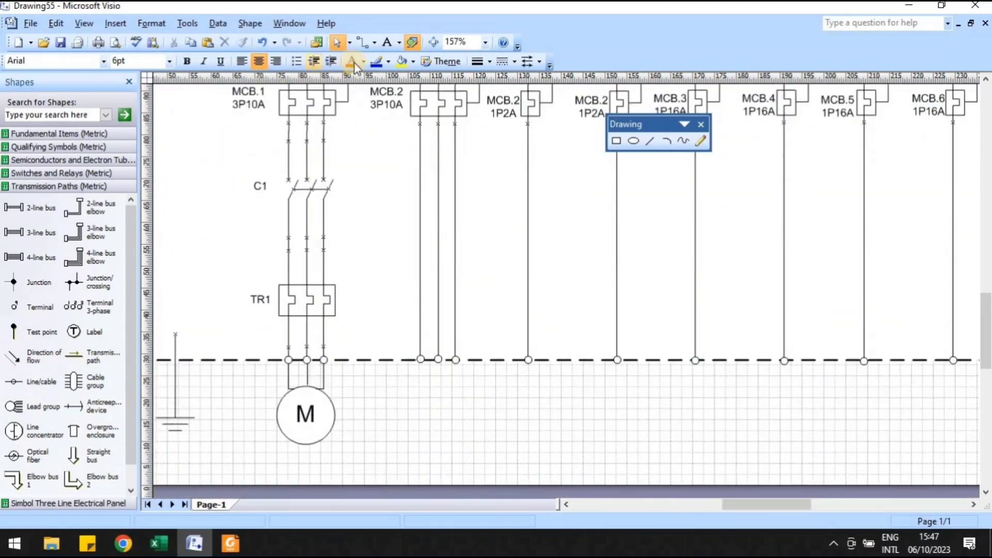
- Add the title text 'THREE LINE DIAGRAM PANEL OFFICE' below the bus line at 20pt
left_click(387, 43)
left_click(589, 420)
type("THREE LINE DIAGRAM")
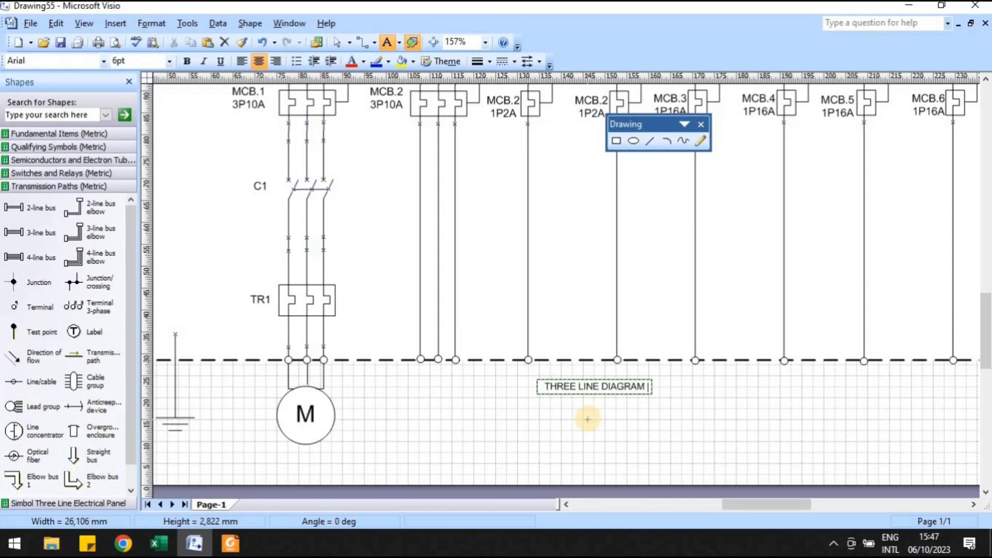
type("PANEL OFFICE")
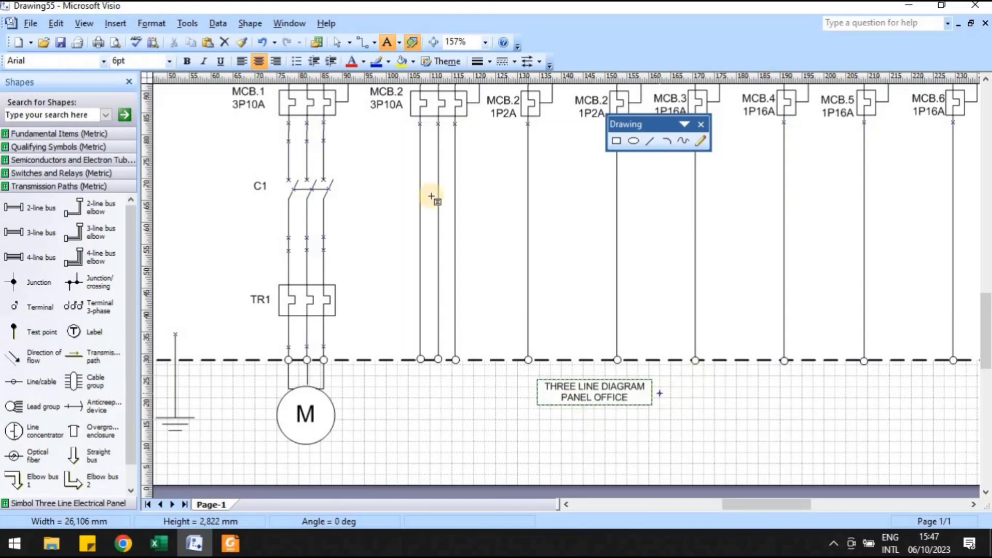
key("Tab")
type("20")
key("Return")
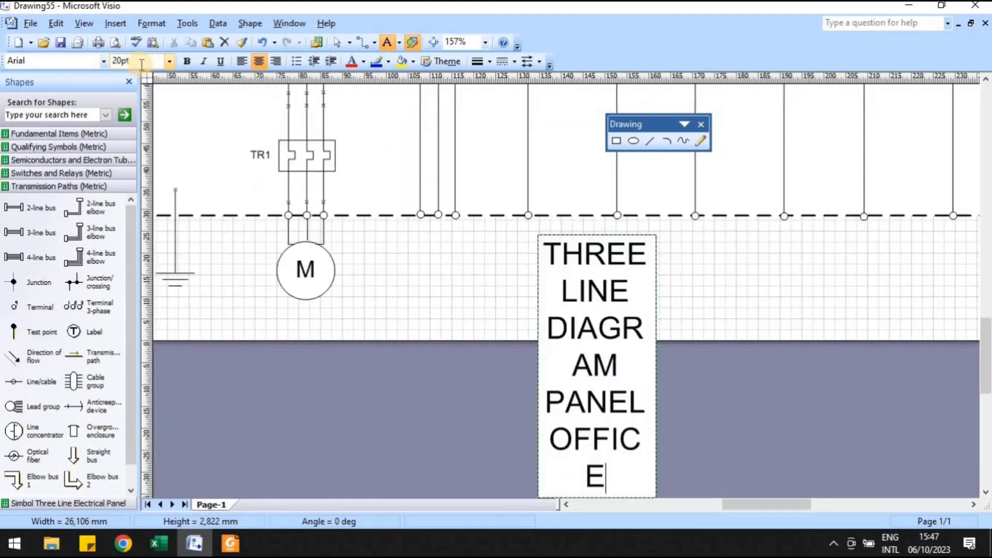
scroll(454, 327, "down", 5, "ctrl")
scroll(413, 320, "up", 1, "ctrl")
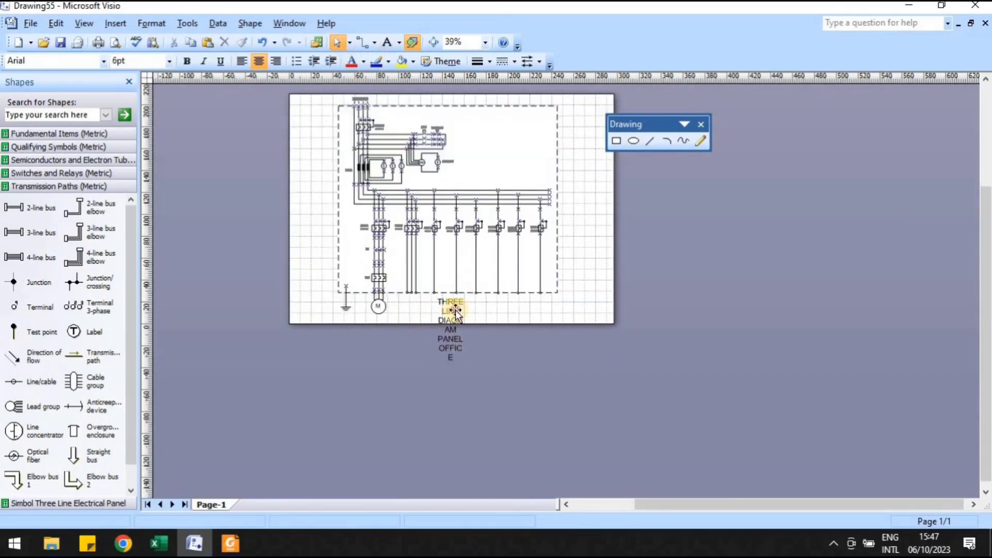
- Widen the title box to one line, place it under the diagram, and underline it
mouse_move(465, 299)
left_mouse_down()
mouse_move(595, 299)
mouse_move(458, 291)
left_mouse_up()
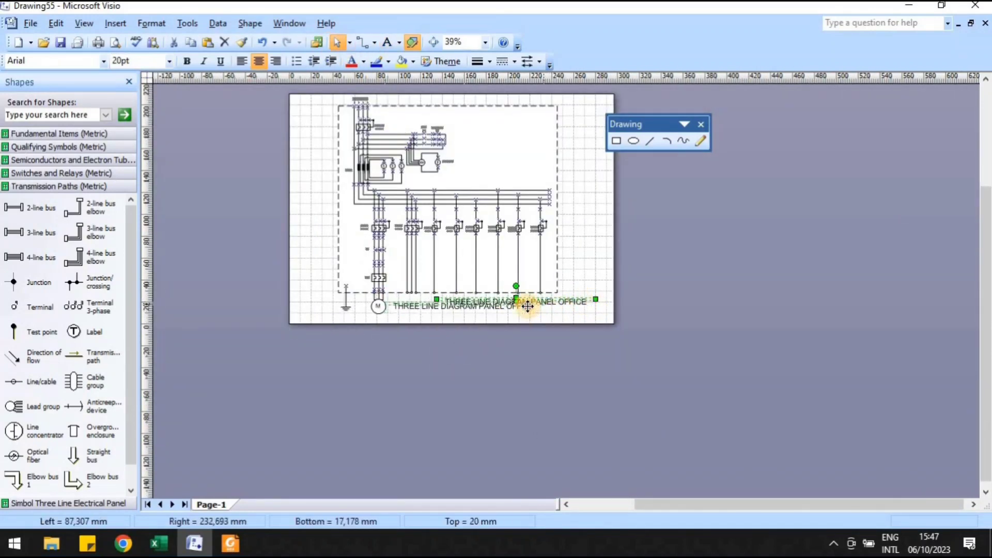
scroll(458, 290, "up", 4, "ctrl")
left_click_drag(516, 340, 474, 325)
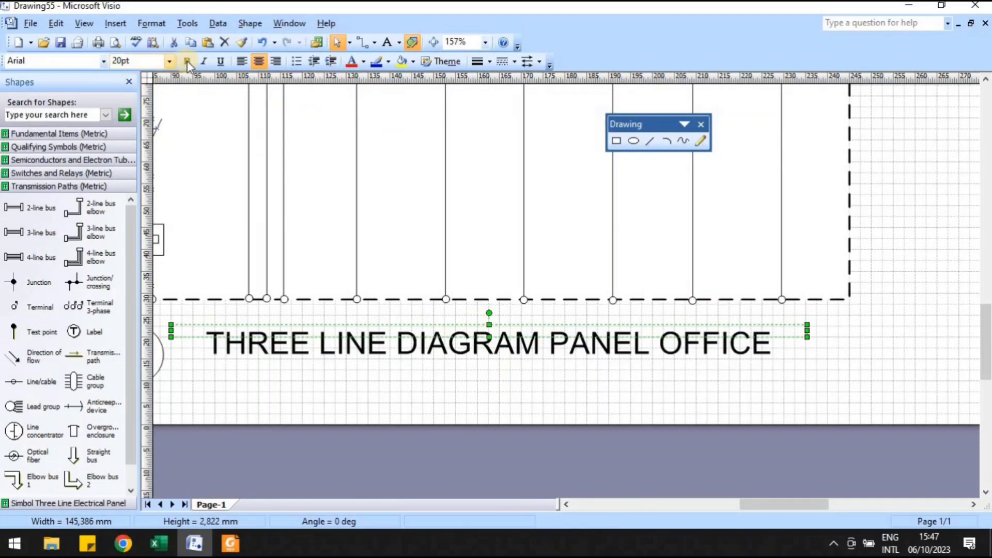
left_click(220, 61)
- Deselect the finished title, review the page, and select every shape with Ctrl+A
left_click(907, 370)
scroll(595, 347, "down", 4, "ctrl")
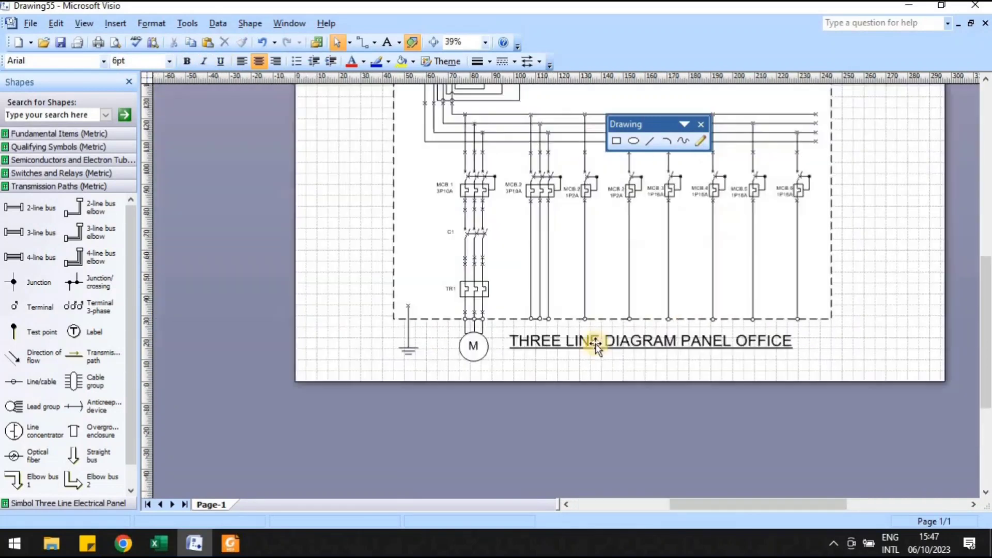
scroll(243, 310, "up", 1)
scroll(369, 343, "up", 3)
scroll(547, 199, "down", 3)
scroll(408, 343, "up", 4, "ctrl")
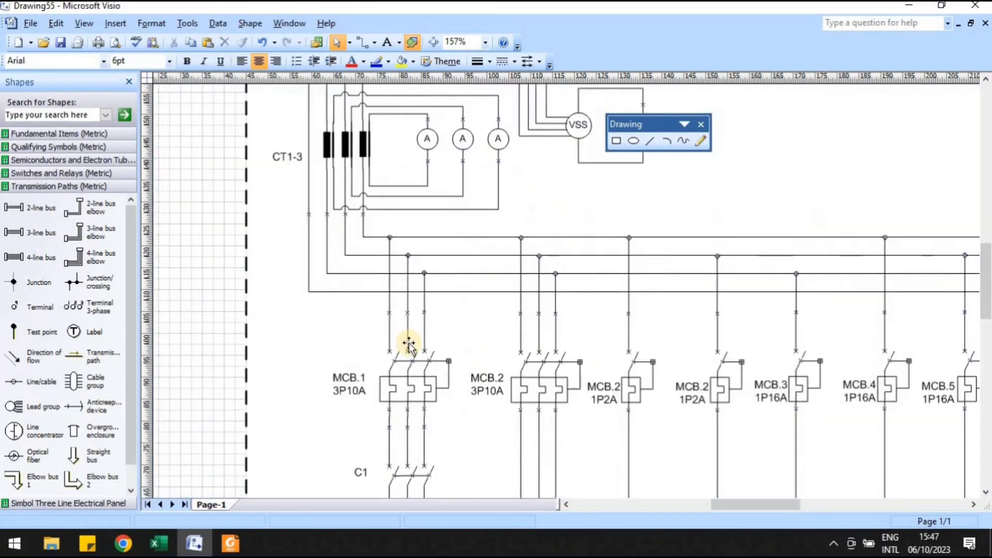
scroll(409, 343, "down", 2, "ctrl")
scroll(455, 361, "up", 1)
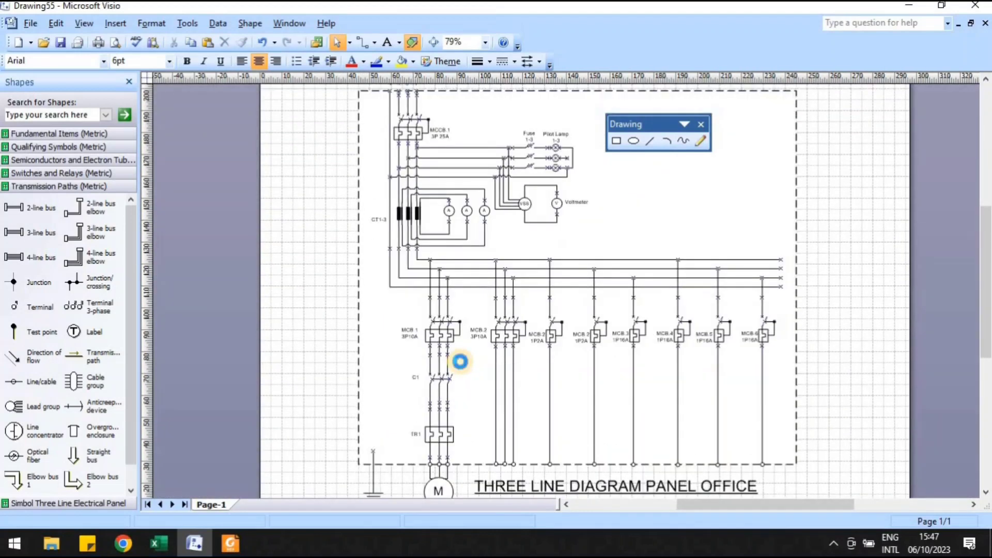
key("ctrl+a")
- Print the whole diagram to Microsoft Print to PDF in landscape orientation
left_click(38, 25)
left_click(155, 229)
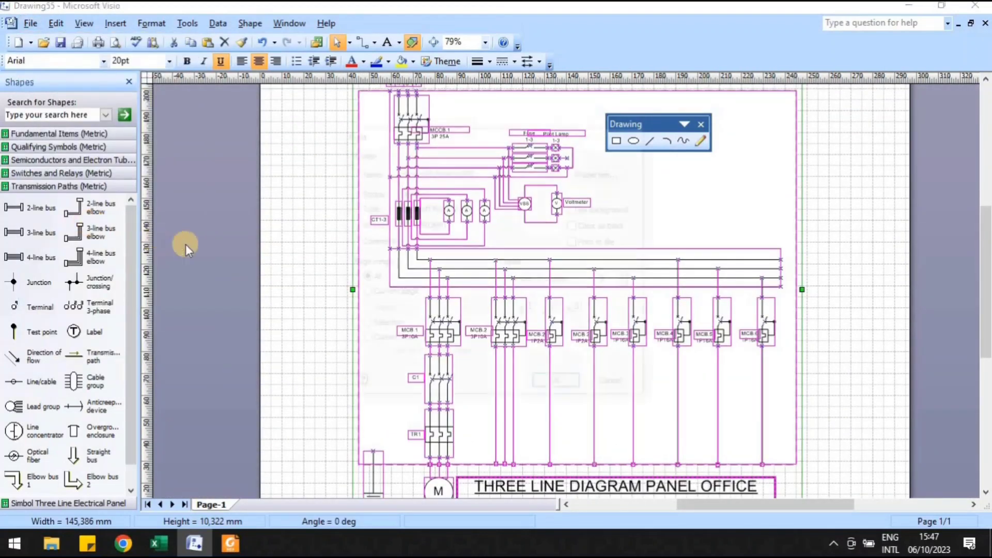
left_click(602, 172)
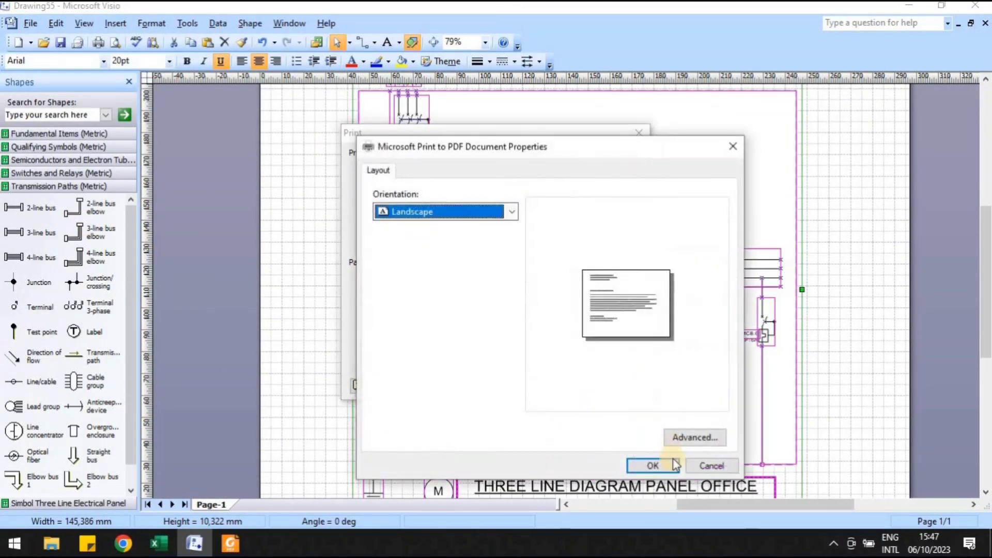
left_click(641, 463)
left_click(566, 386)
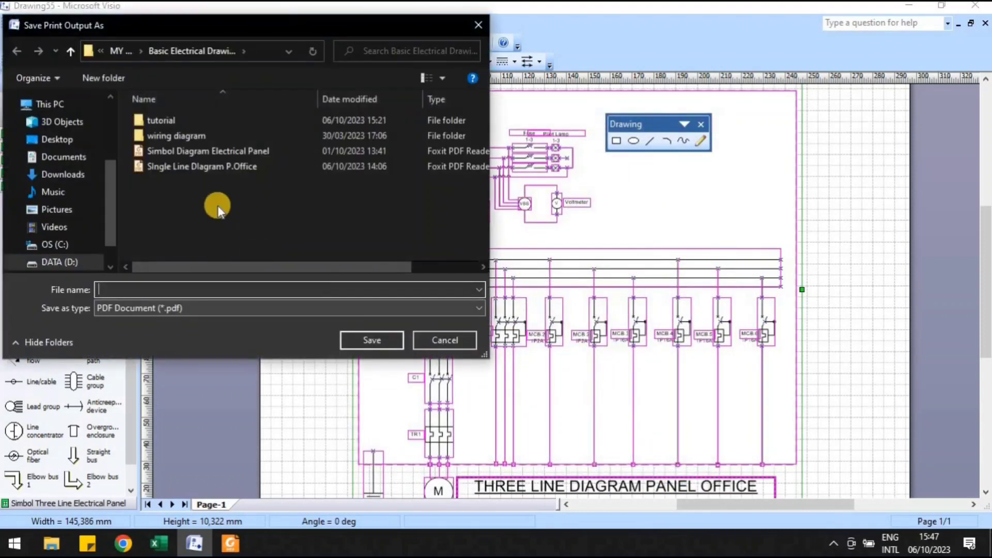
- Save the PDF as 'Three Line Diagram P.Office' in the Basic Electrical Drawing folder
left_click(219, 166)
left_click(127, 289)
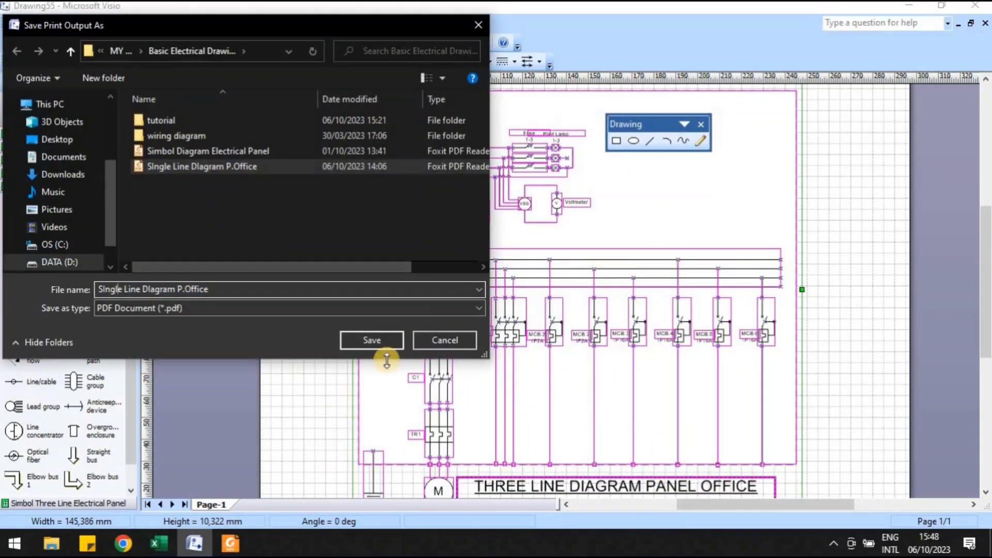
key("Delete")
key("Delete")
key("Delete")
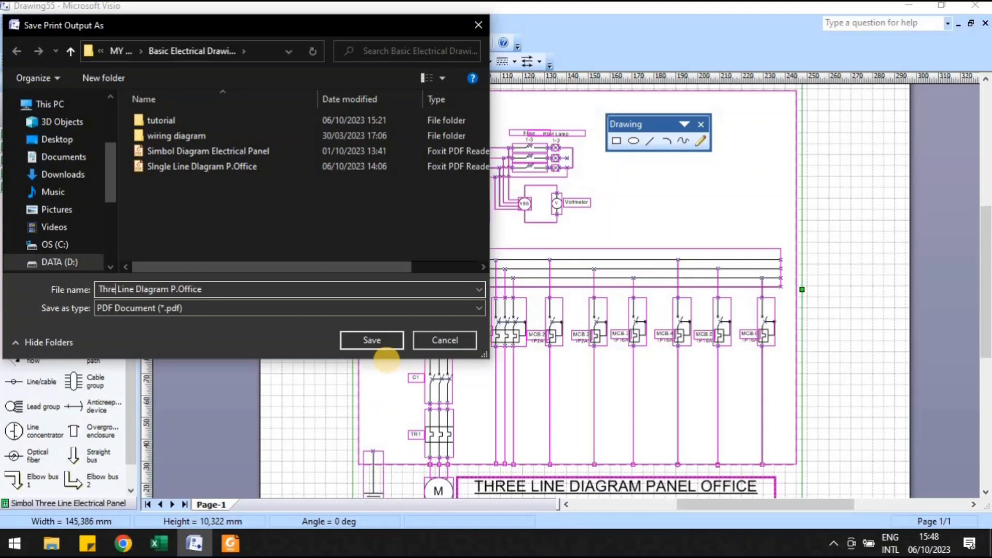
key("Return")
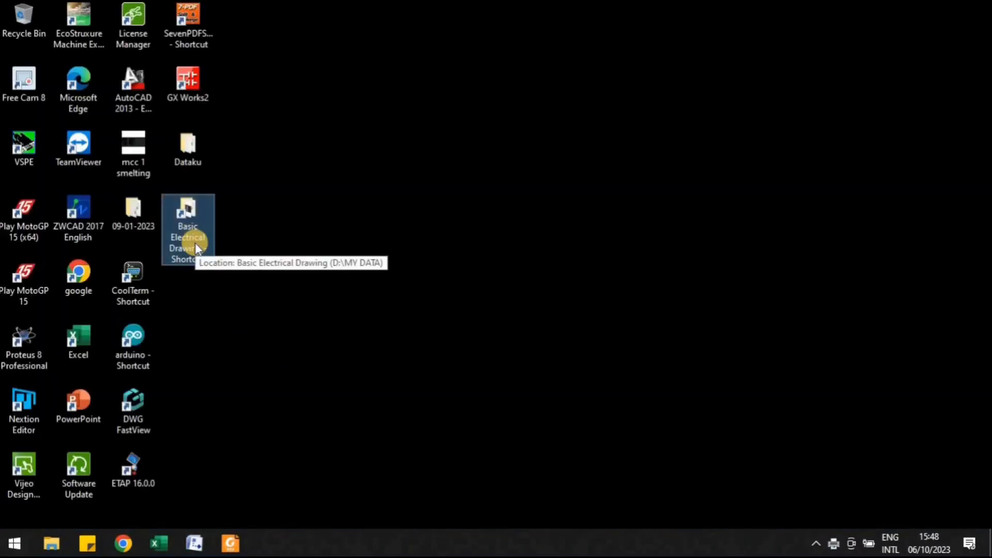
- Open Three Line Diagram P.Office.pdf from the Basic Electrical Drawing folder in Foxit
double_click(194, 243)
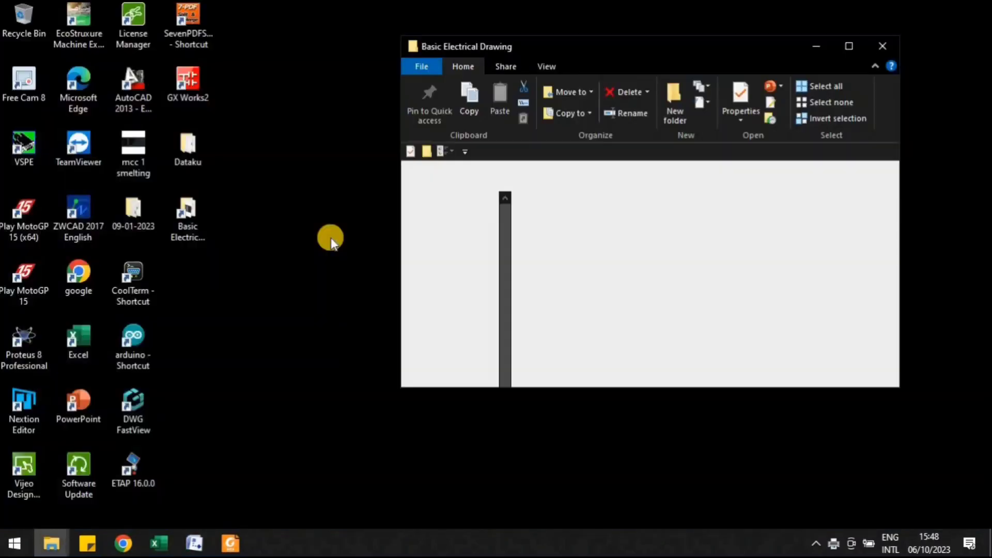
double_click(646, 333)
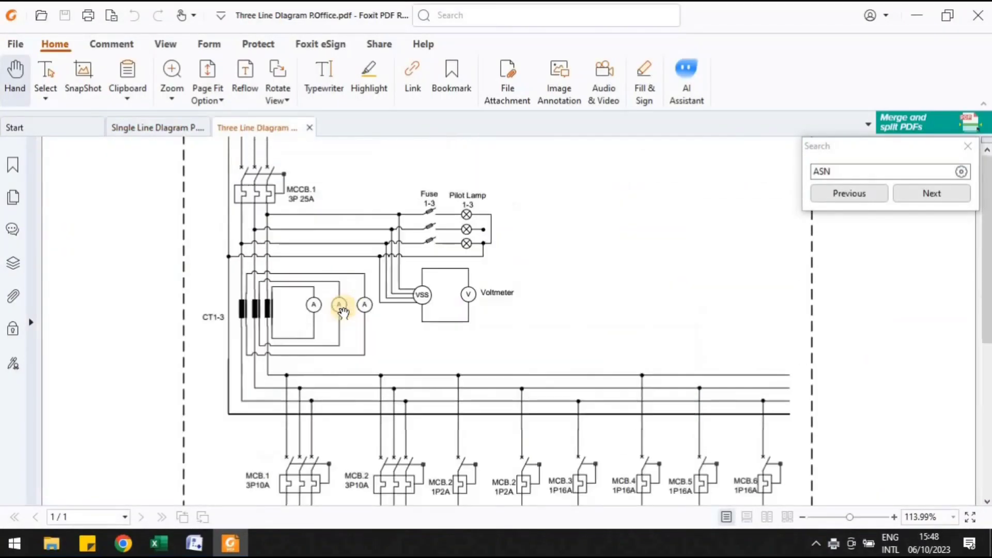
scroll(261, 293, "down", 5)
scroll(350, 302, "down", 3)
scroll(572, 389, "up", 3)
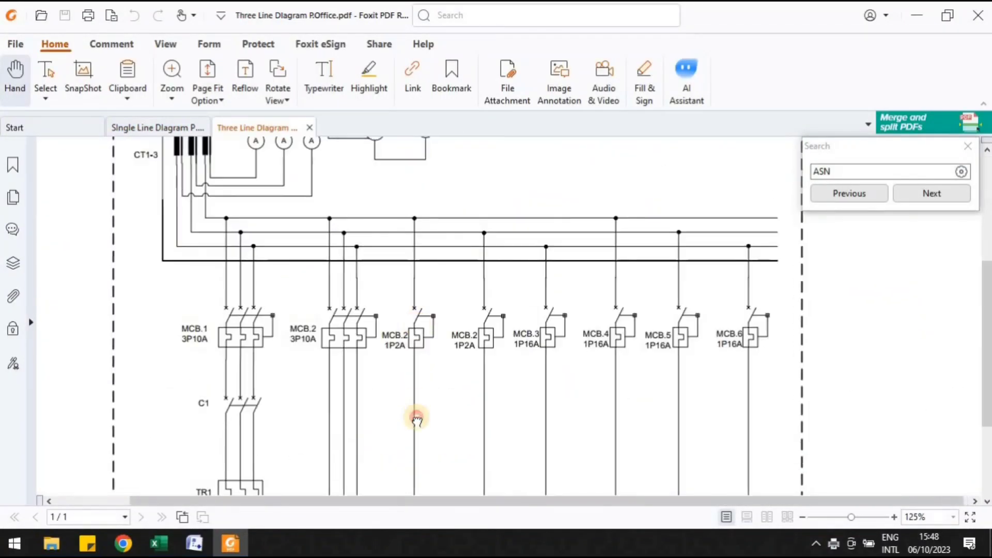
scroll(412, 416, "up", 5)
scroll(556, 325, "down", 3)
scroll(538, 237, "down", 3)
scroll(506, 243, "up", 2)
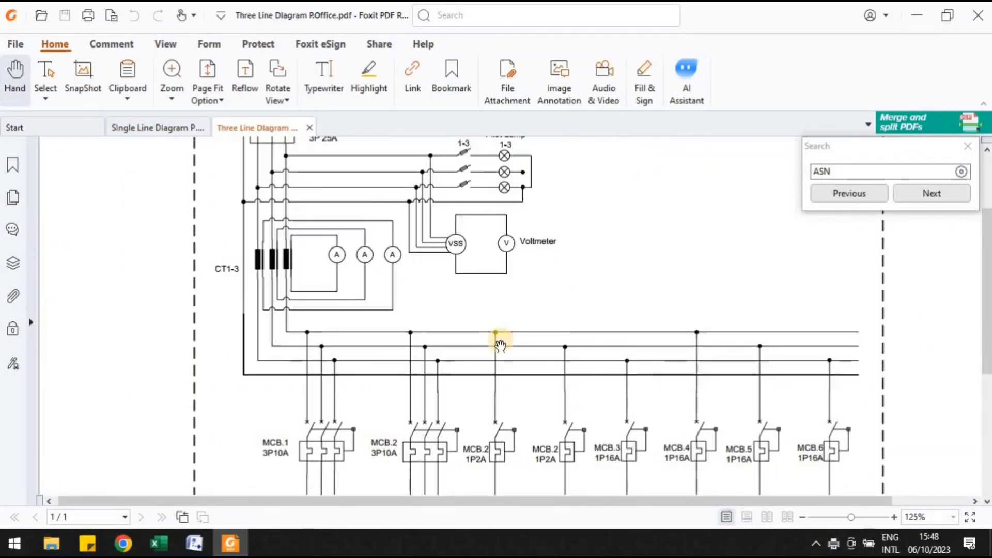
scroll(370, 251, "down", 2)
scroll(372, 297, "down", 5)
scroll(354, 222, "up", 3)
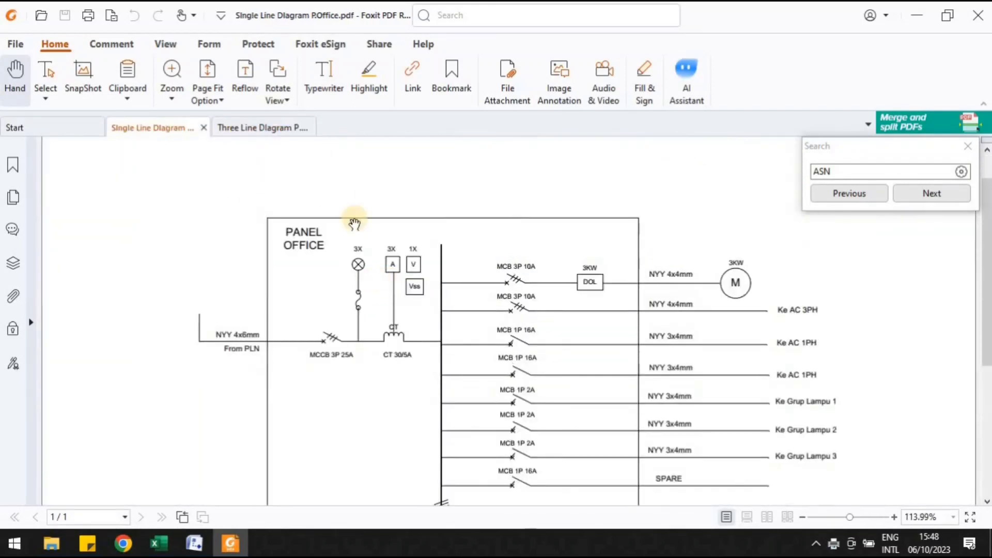
- Return to the Three Line Diagram PDF and scroll through the complete diagram and title
left_click(258, 128)
scroll(407, 316, "up", 1)
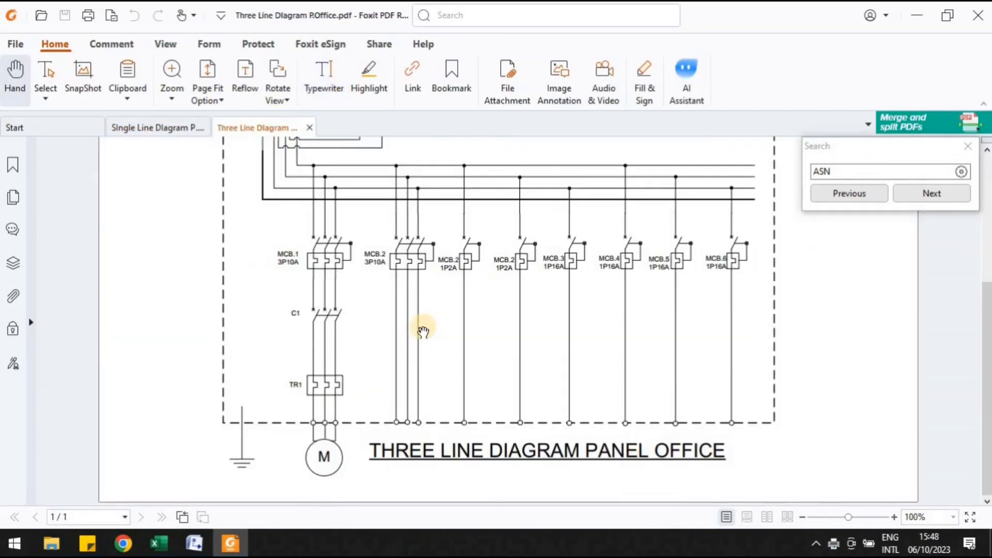
scroll(416, 321, "up", 4)
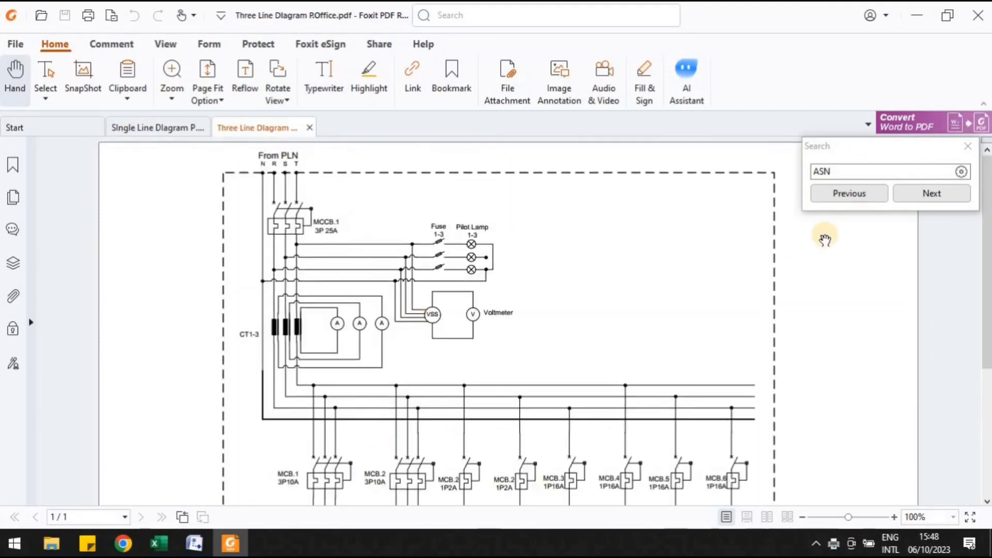
scroll(691, 277, "down", 1)
scroll(584, 299, "down", 3)
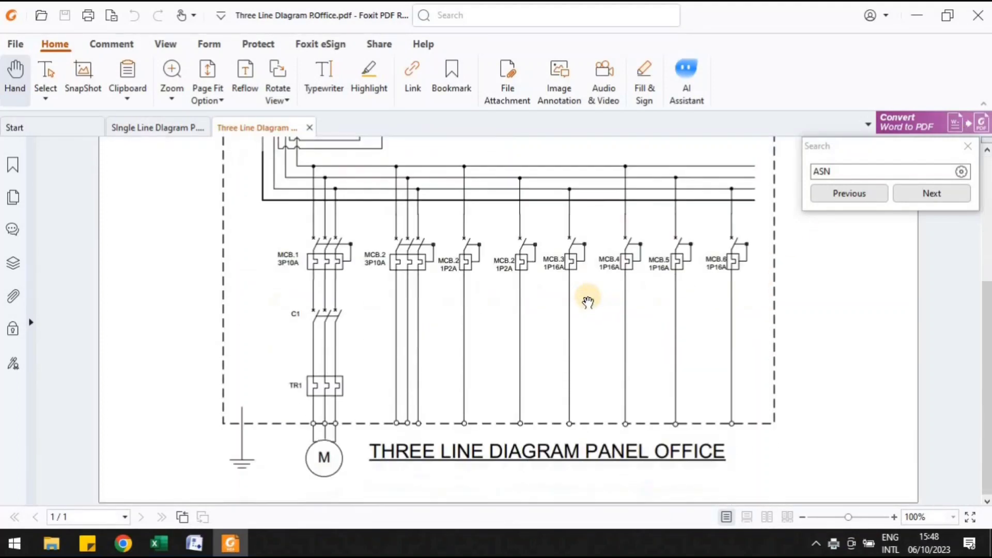
scroll(588, 301, "up", 1)
scroll(583, 299, "down", 1)
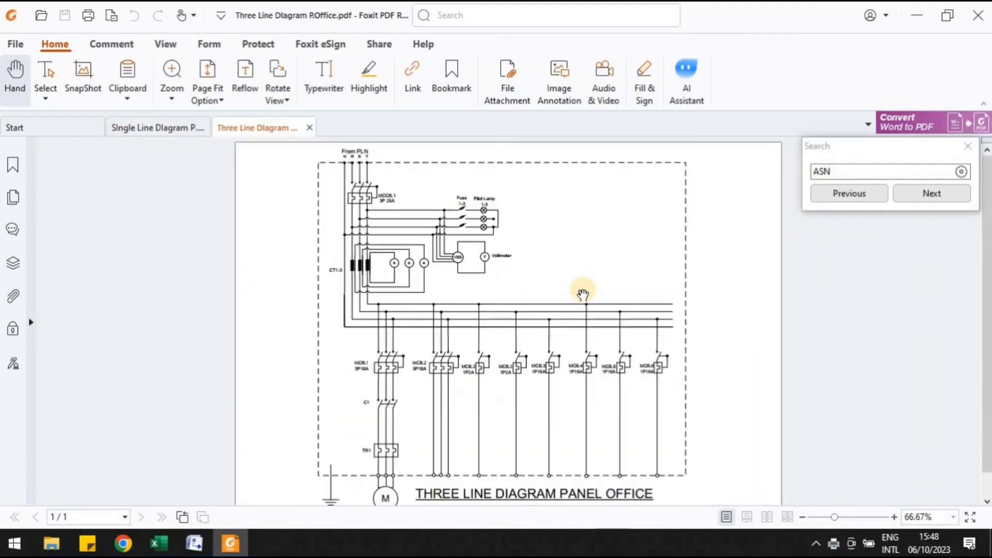